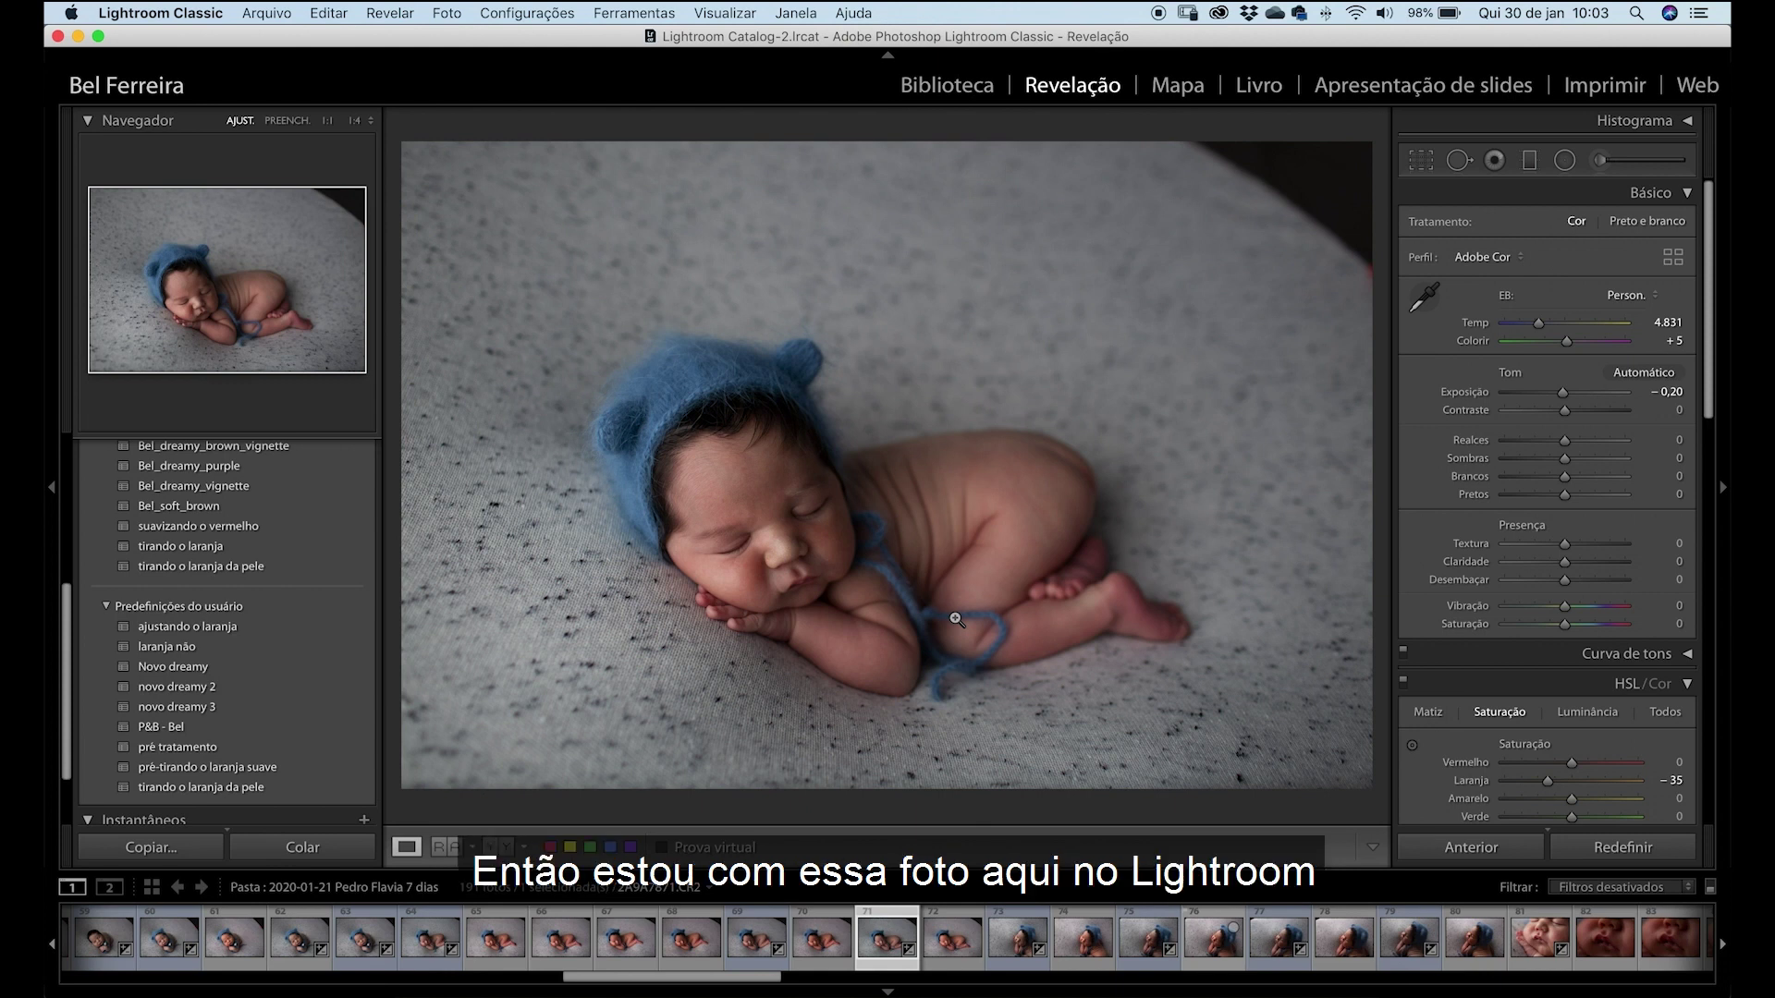
Compare the newborn photo before and after its tone adjustments side by side, and return to the single view.
key(y)
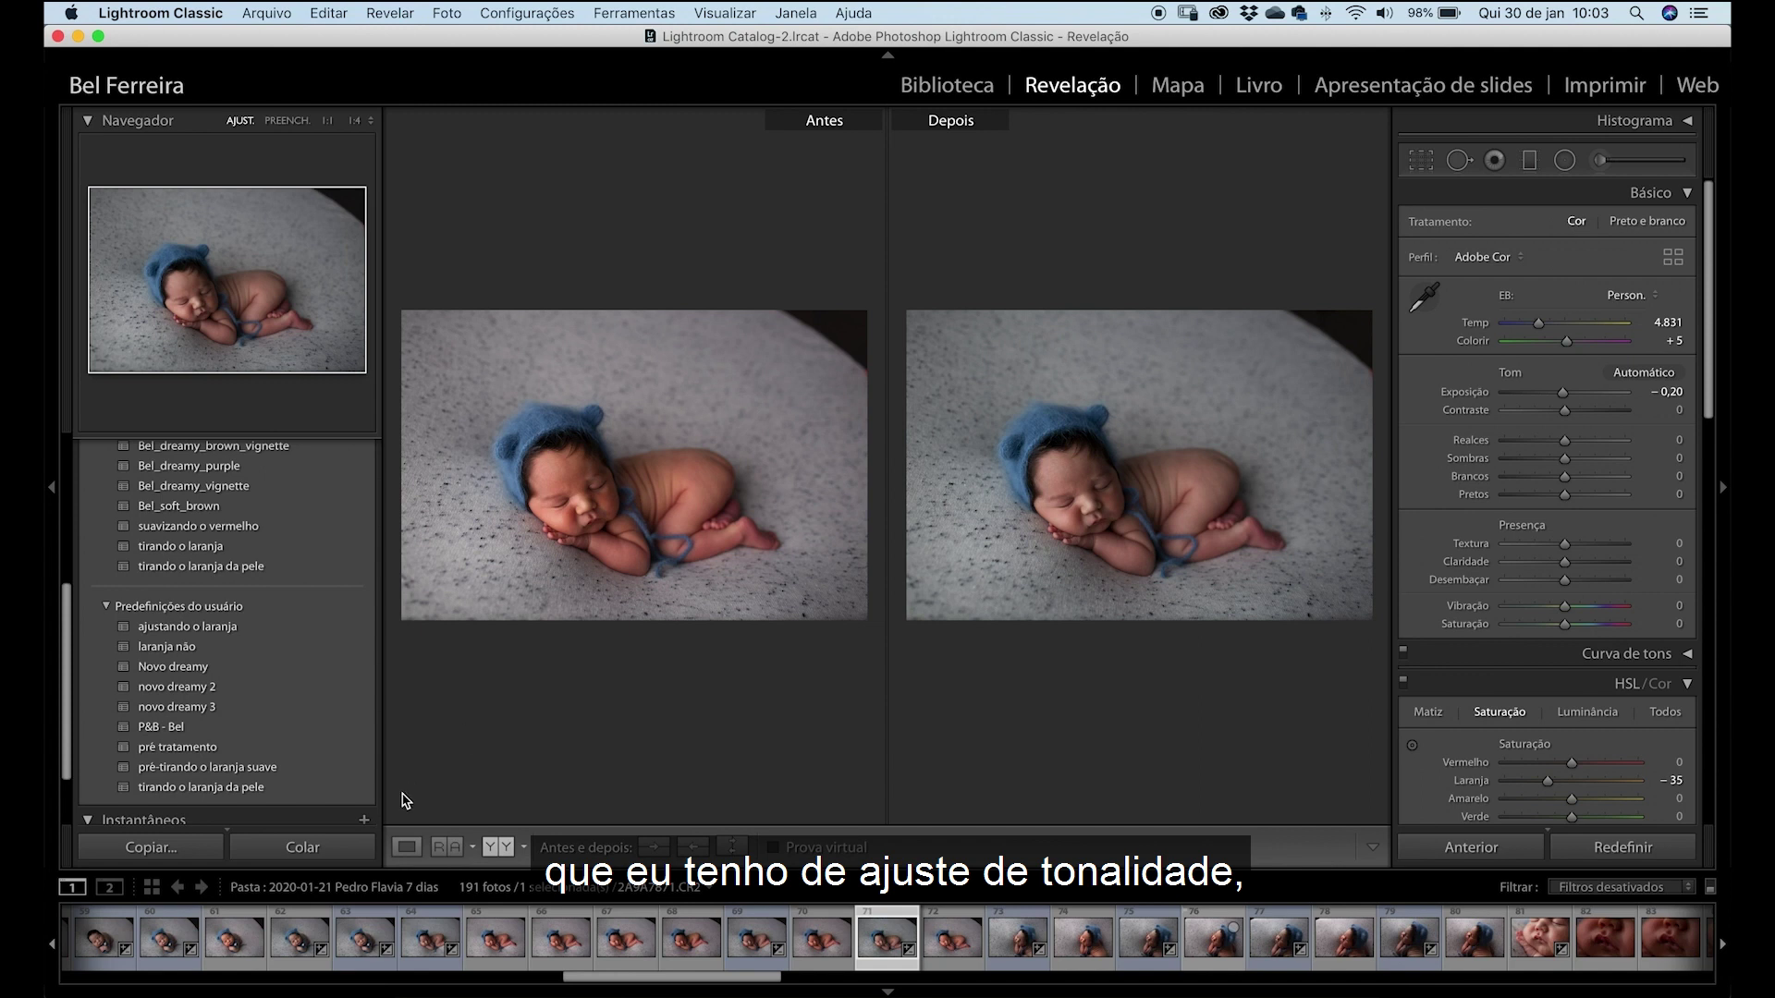
scroll(157, 686, up, 5)
scroll(157, 686, up, 2)
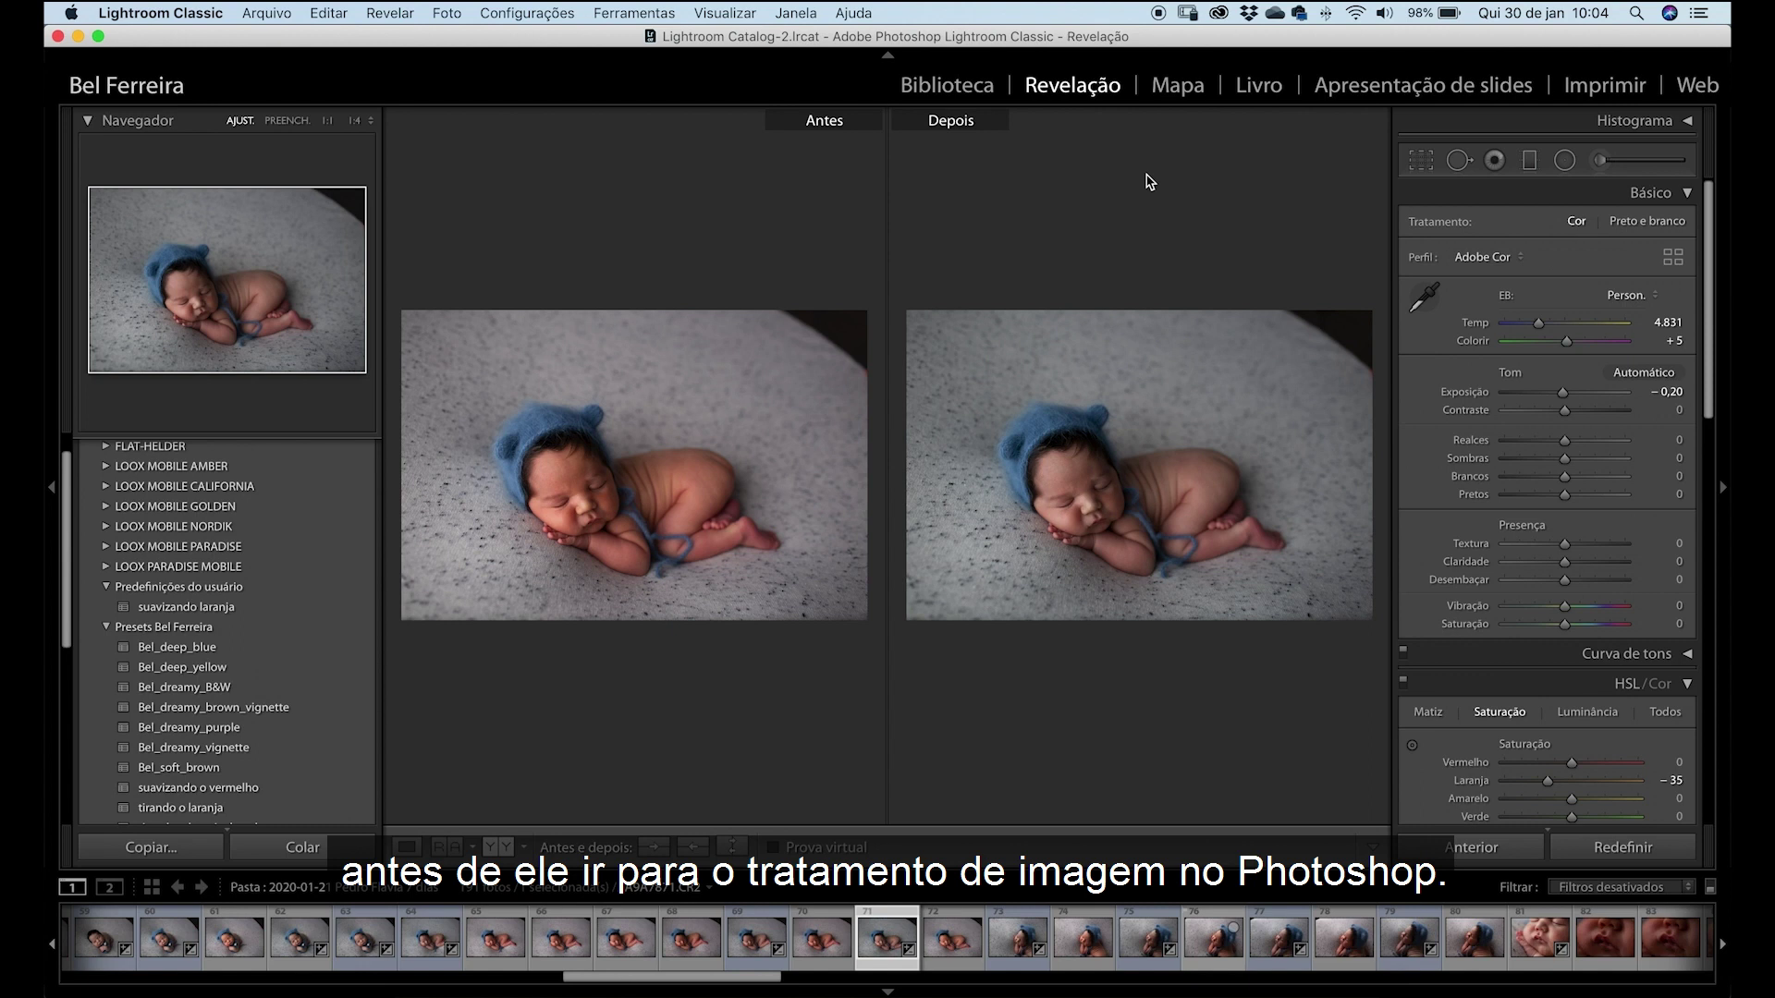
key(y)
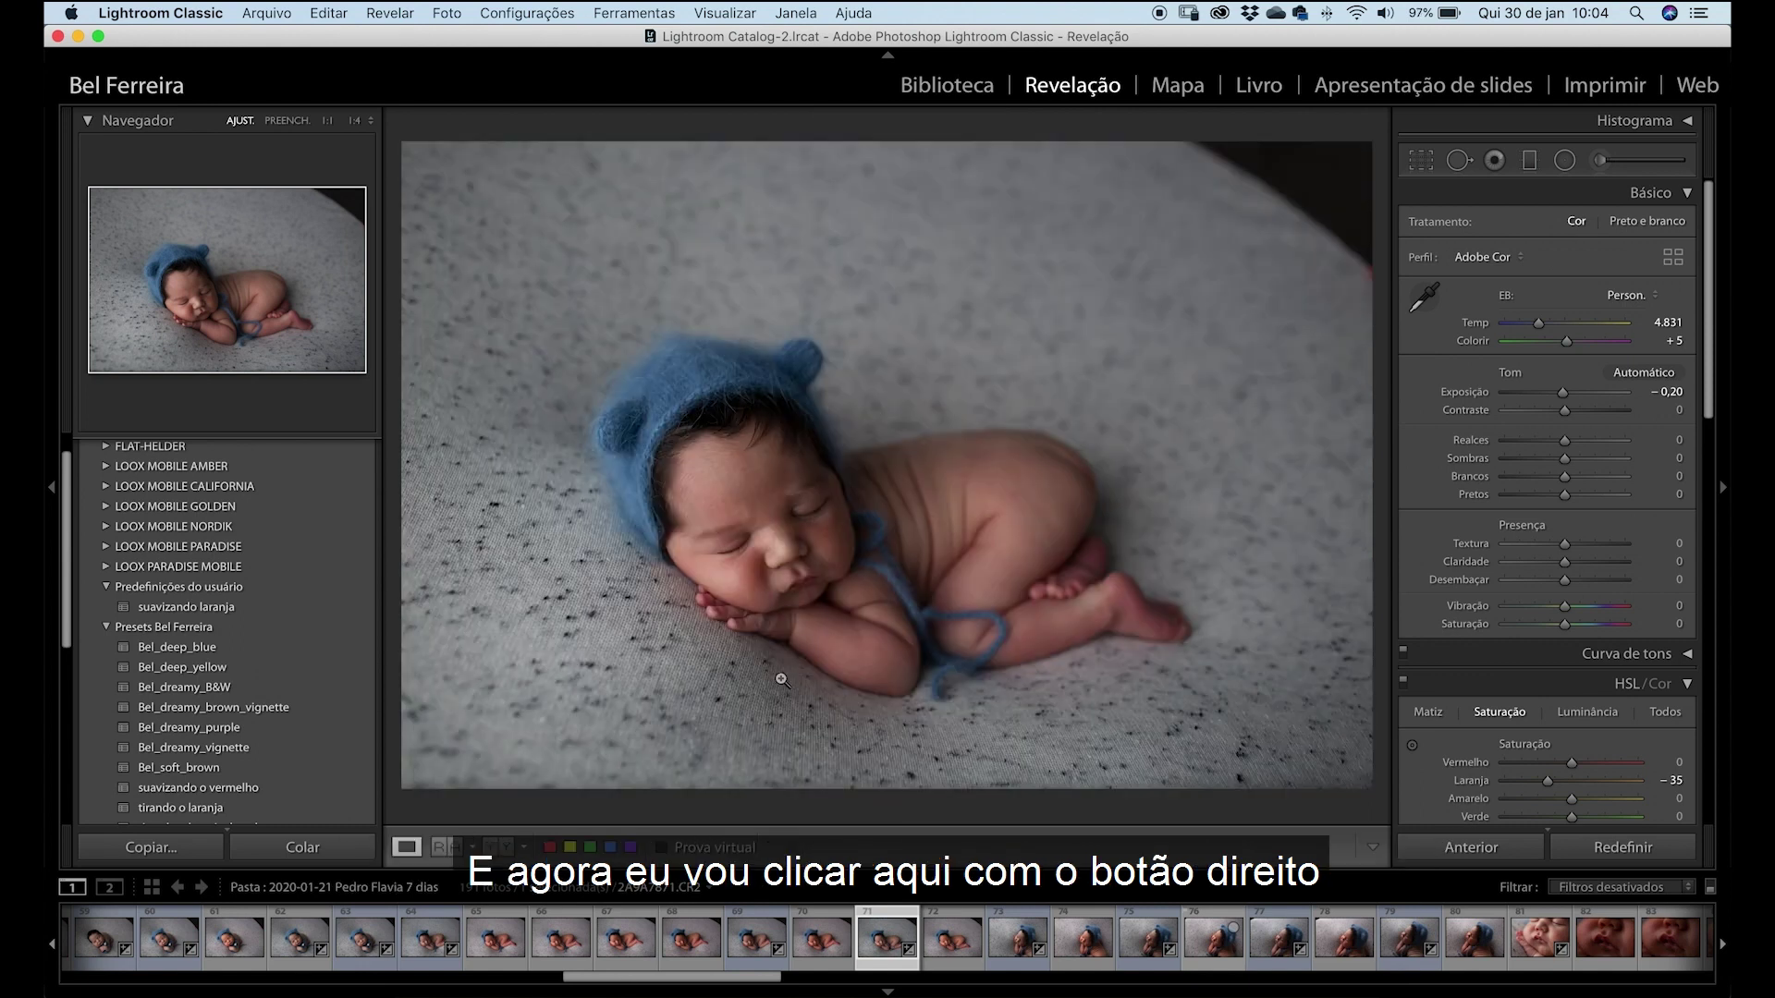
Open the newborn photo for editing in Photoshop and duplicate the background layer.
right_click(866, 575)
mouse_move(947, 573)
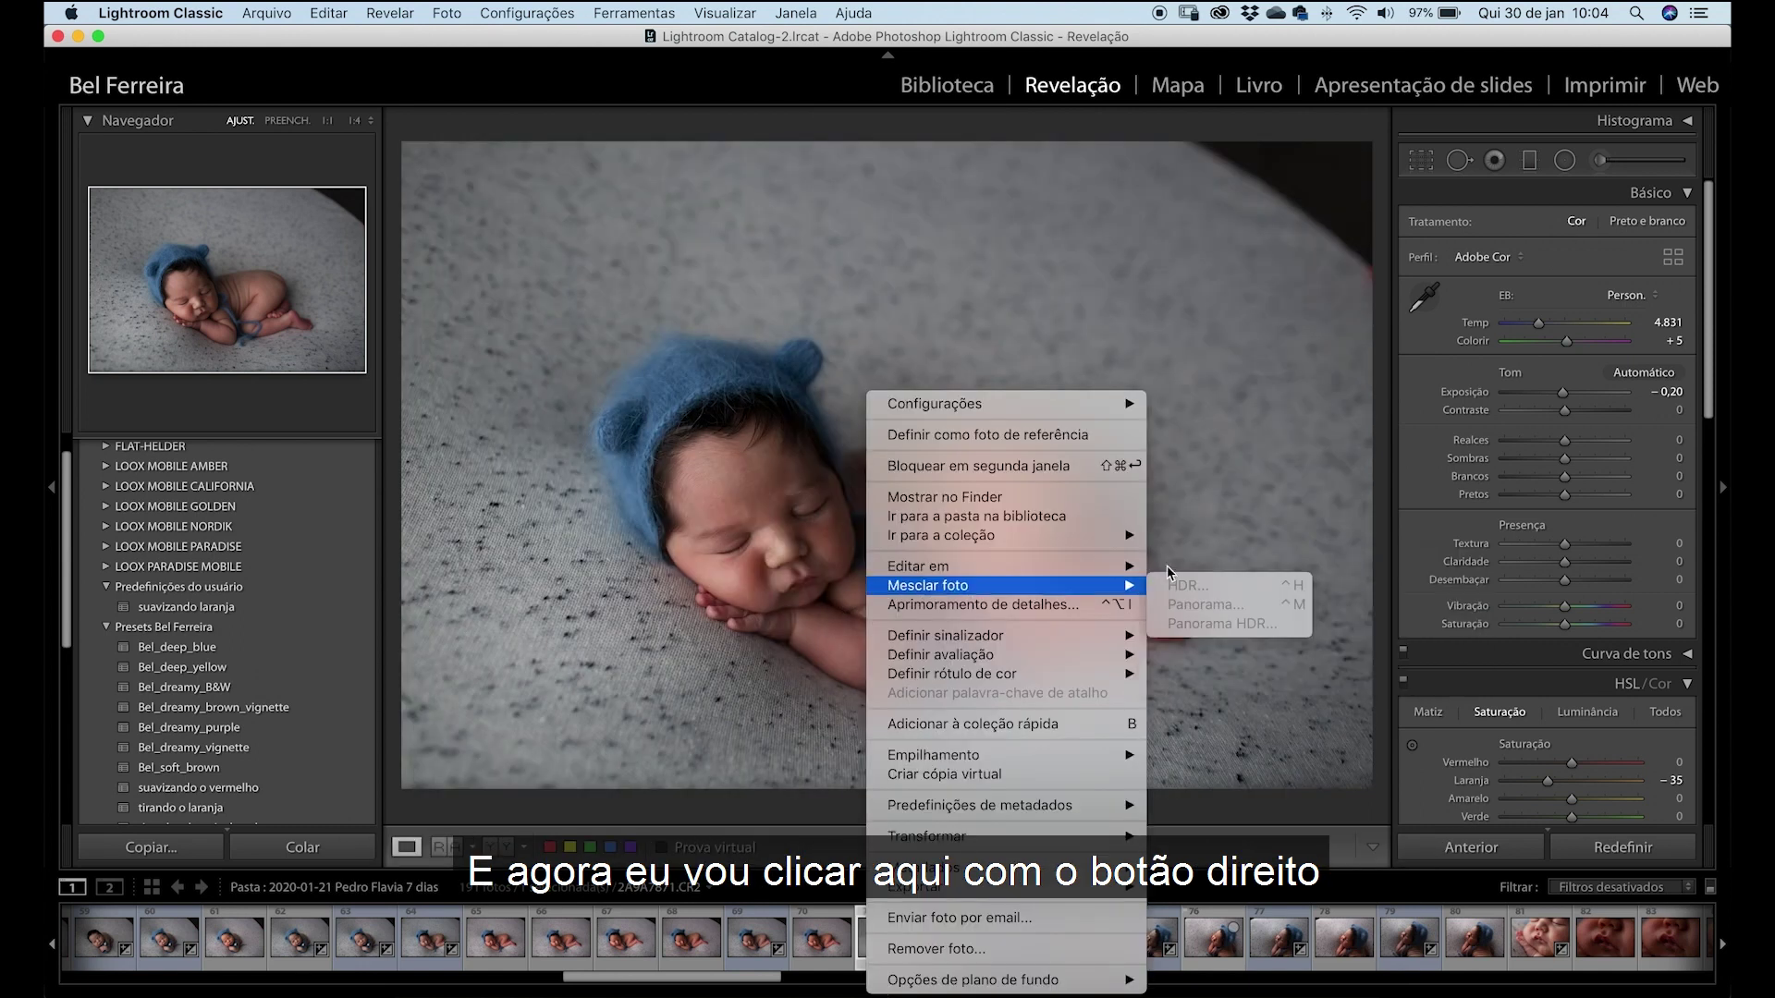
click(1193, 568)
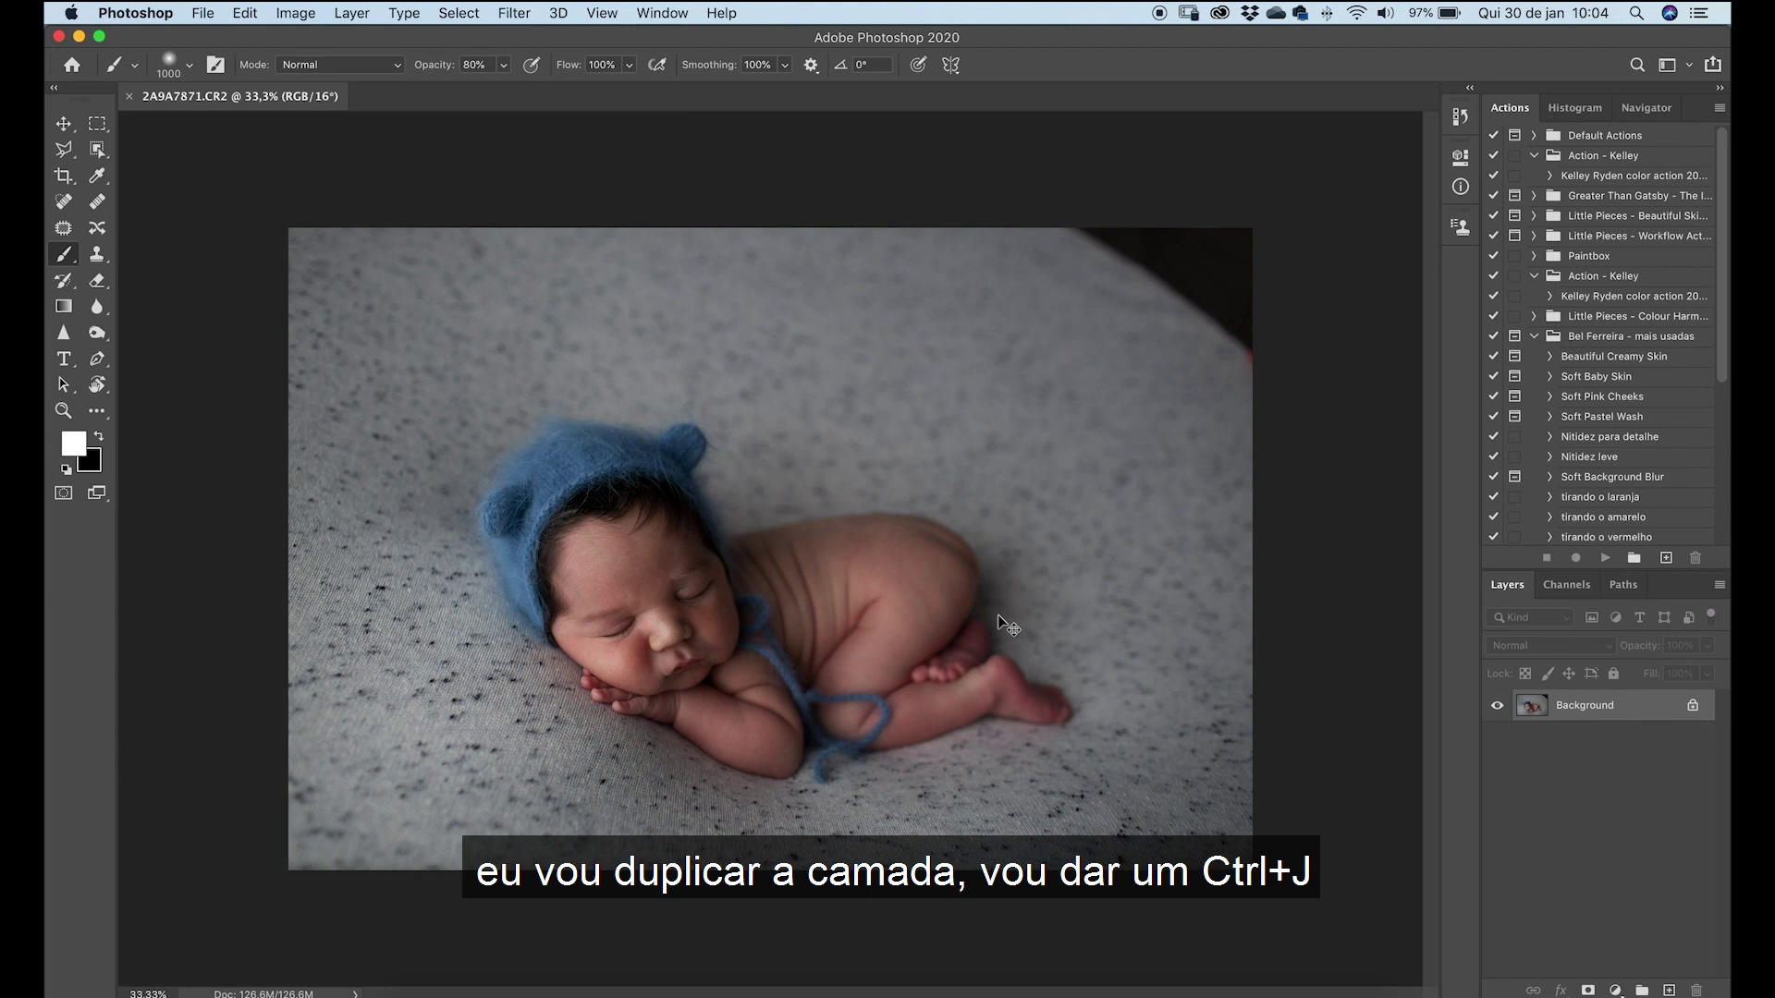
key(super+j)
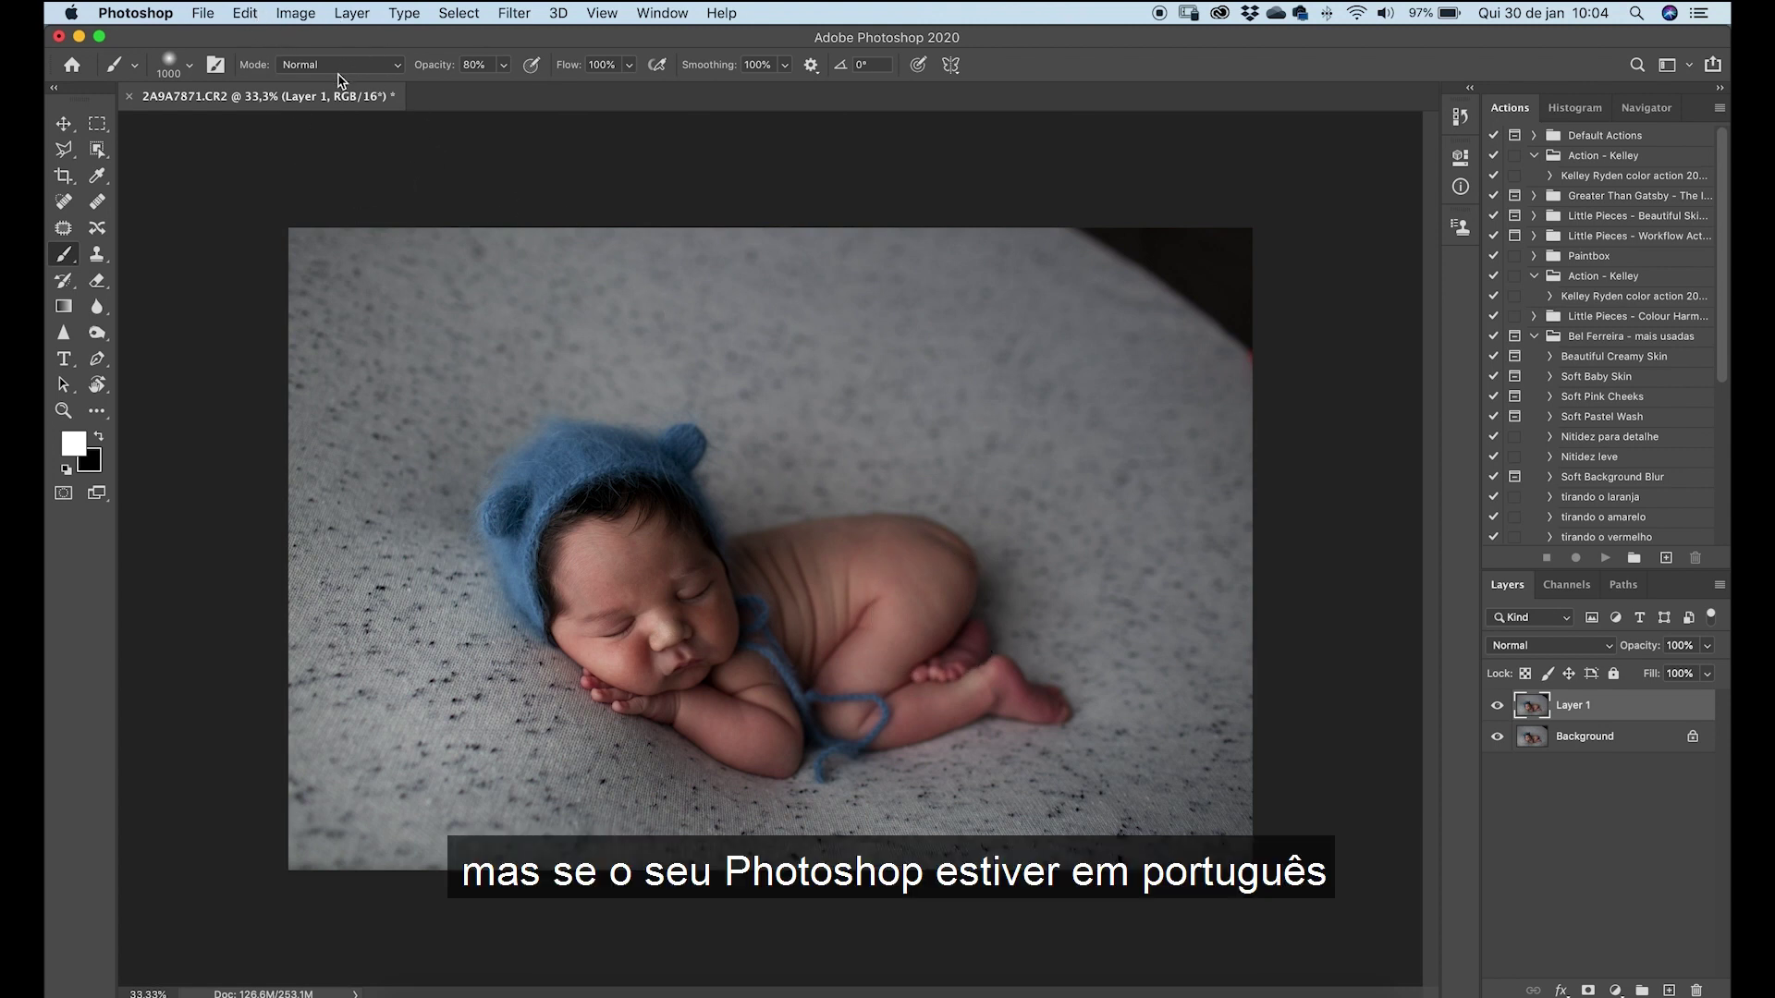
Start Puppet Warp on the duplicated layer, show the mesh and set its expansion to 53 px.
click(252, 15)
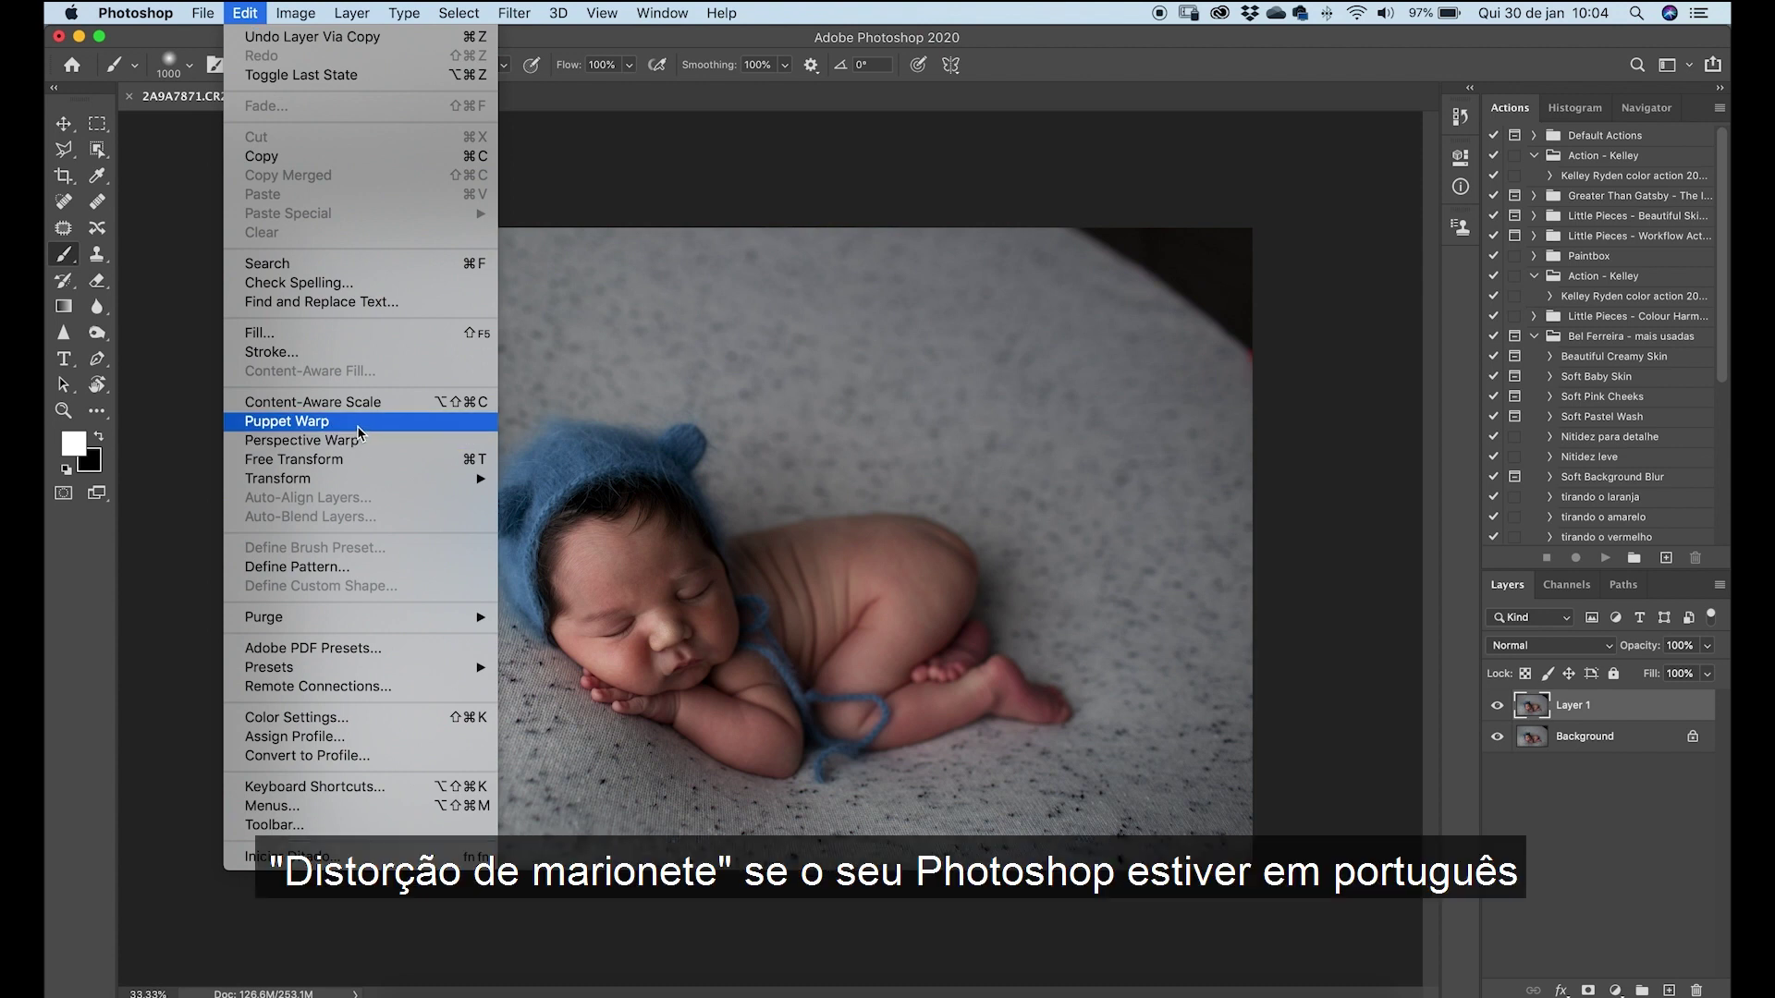
click(286, 421)
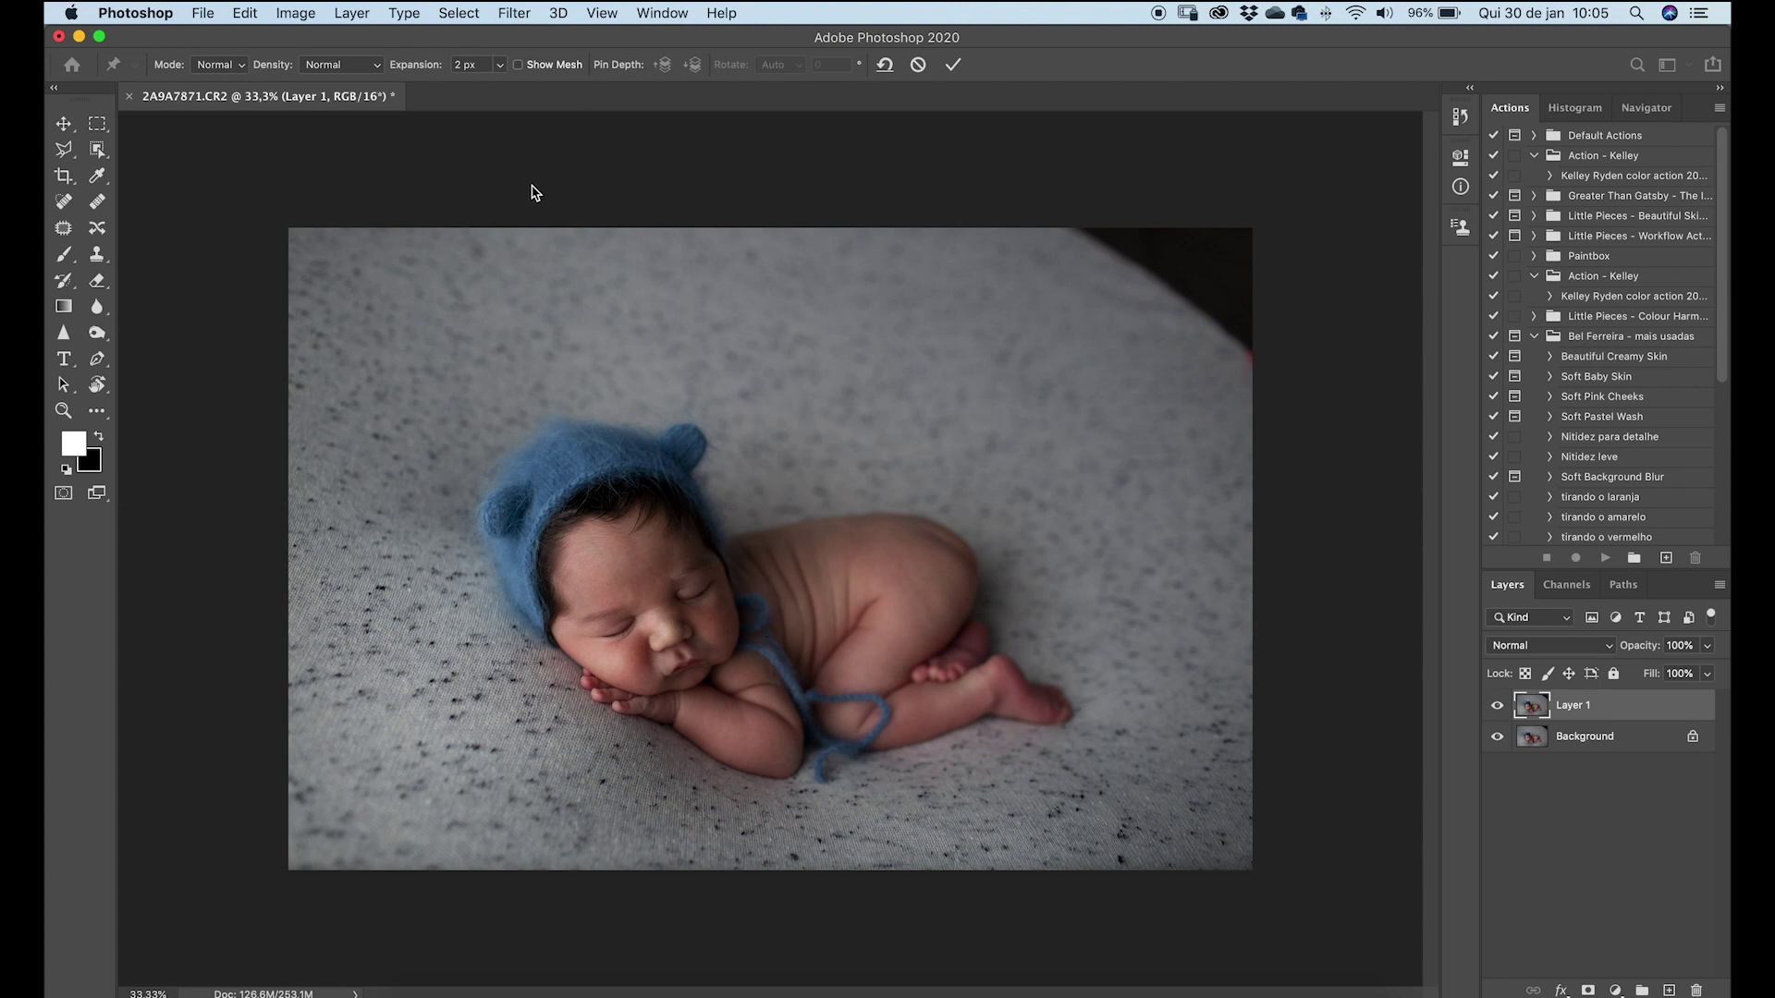
click(517, 65)
click(499, 64)
drag(481, 88, 541, 93)
click(541, 94)
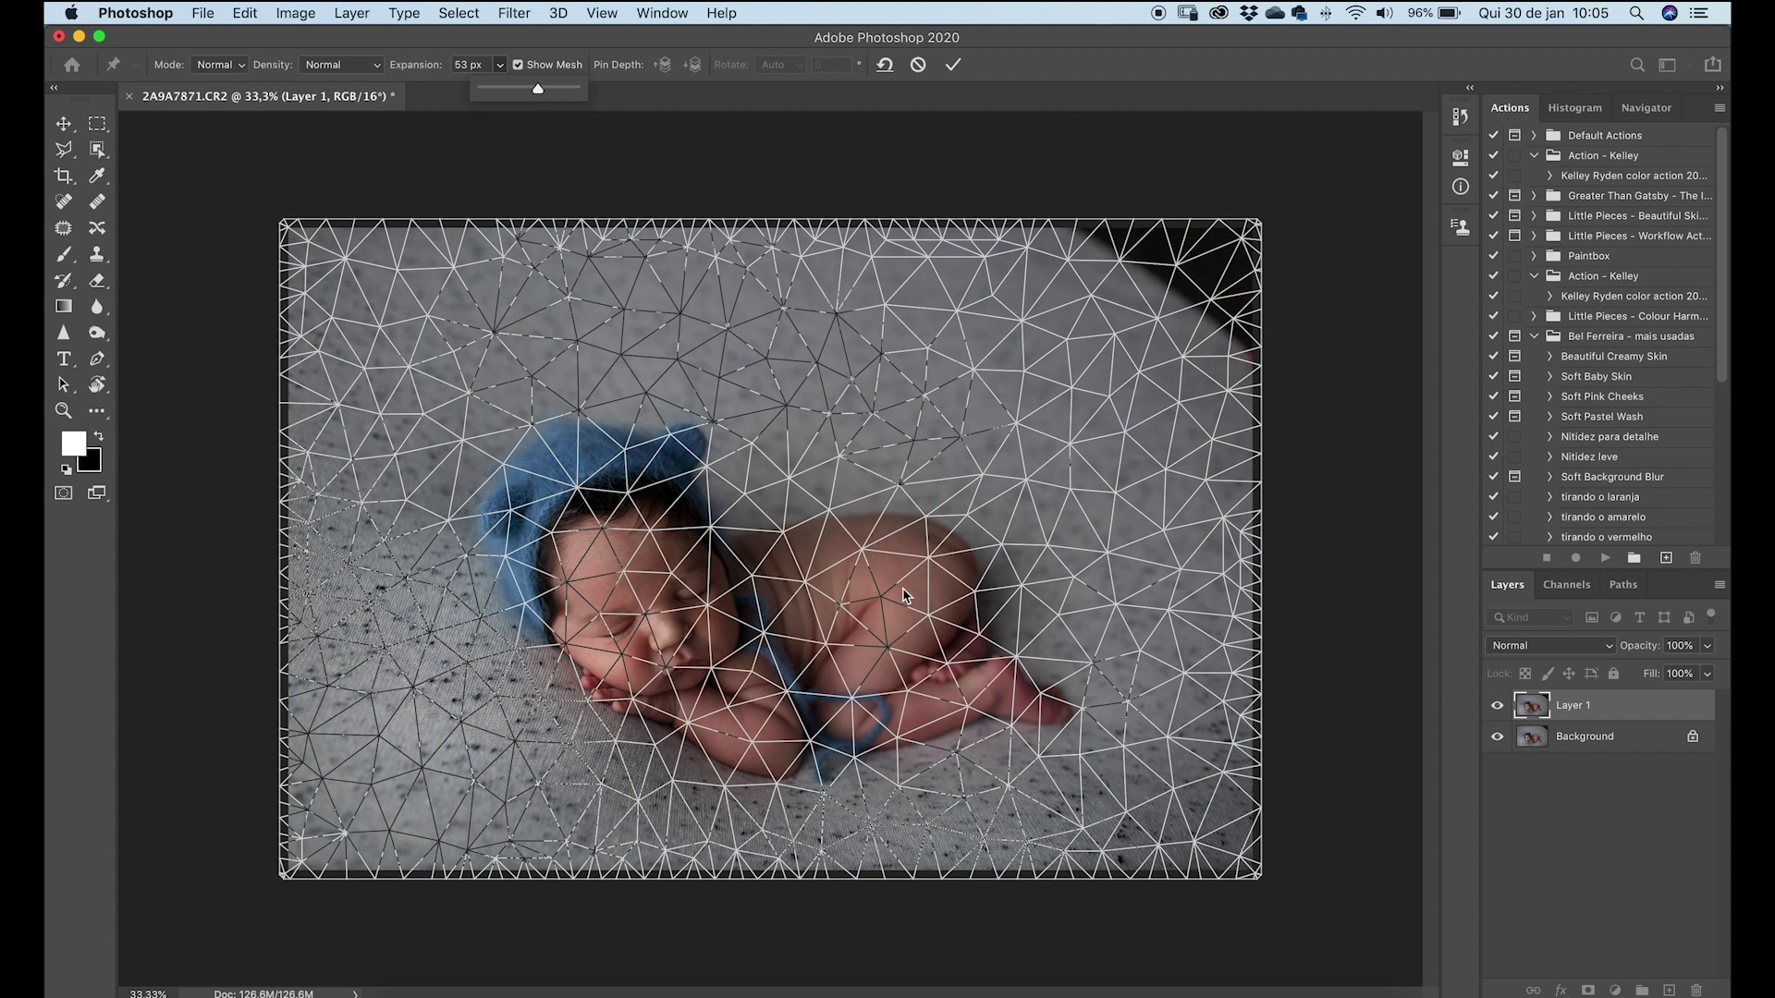
Toggle the Puppet Warp mesh to inspect it over the photo, and leave it hidden.
click(550, 73)
click(518, 66)
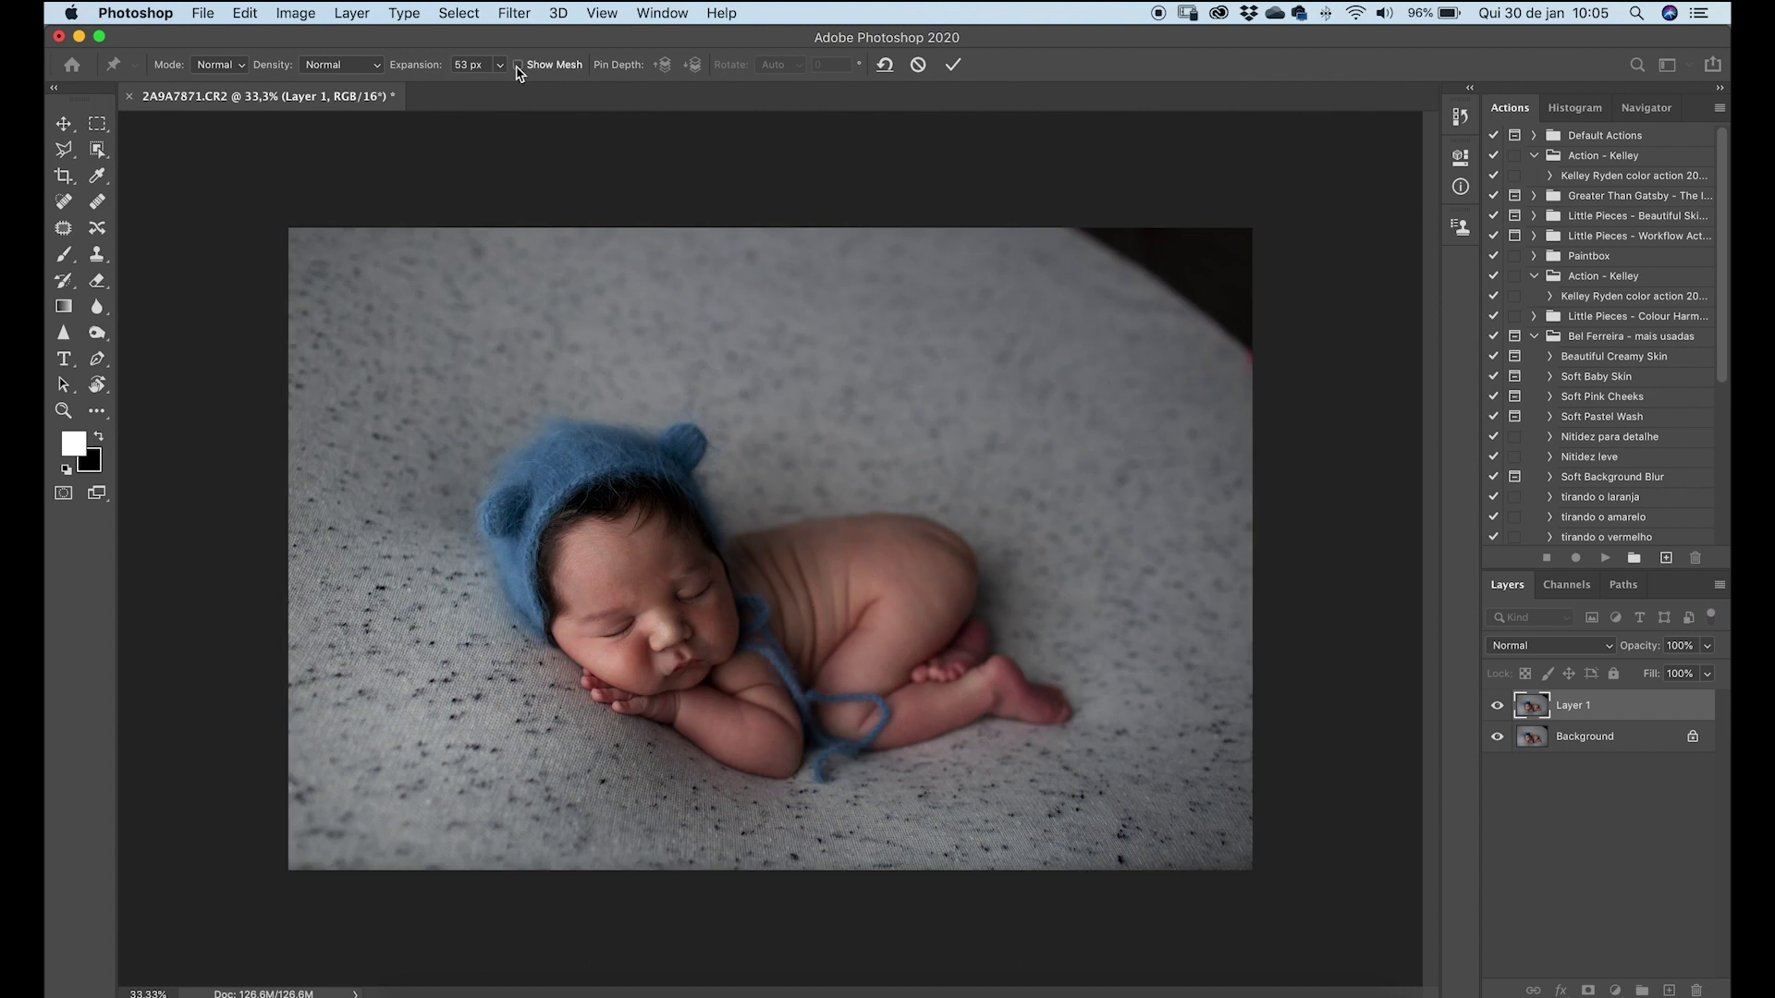
click(518, 66)
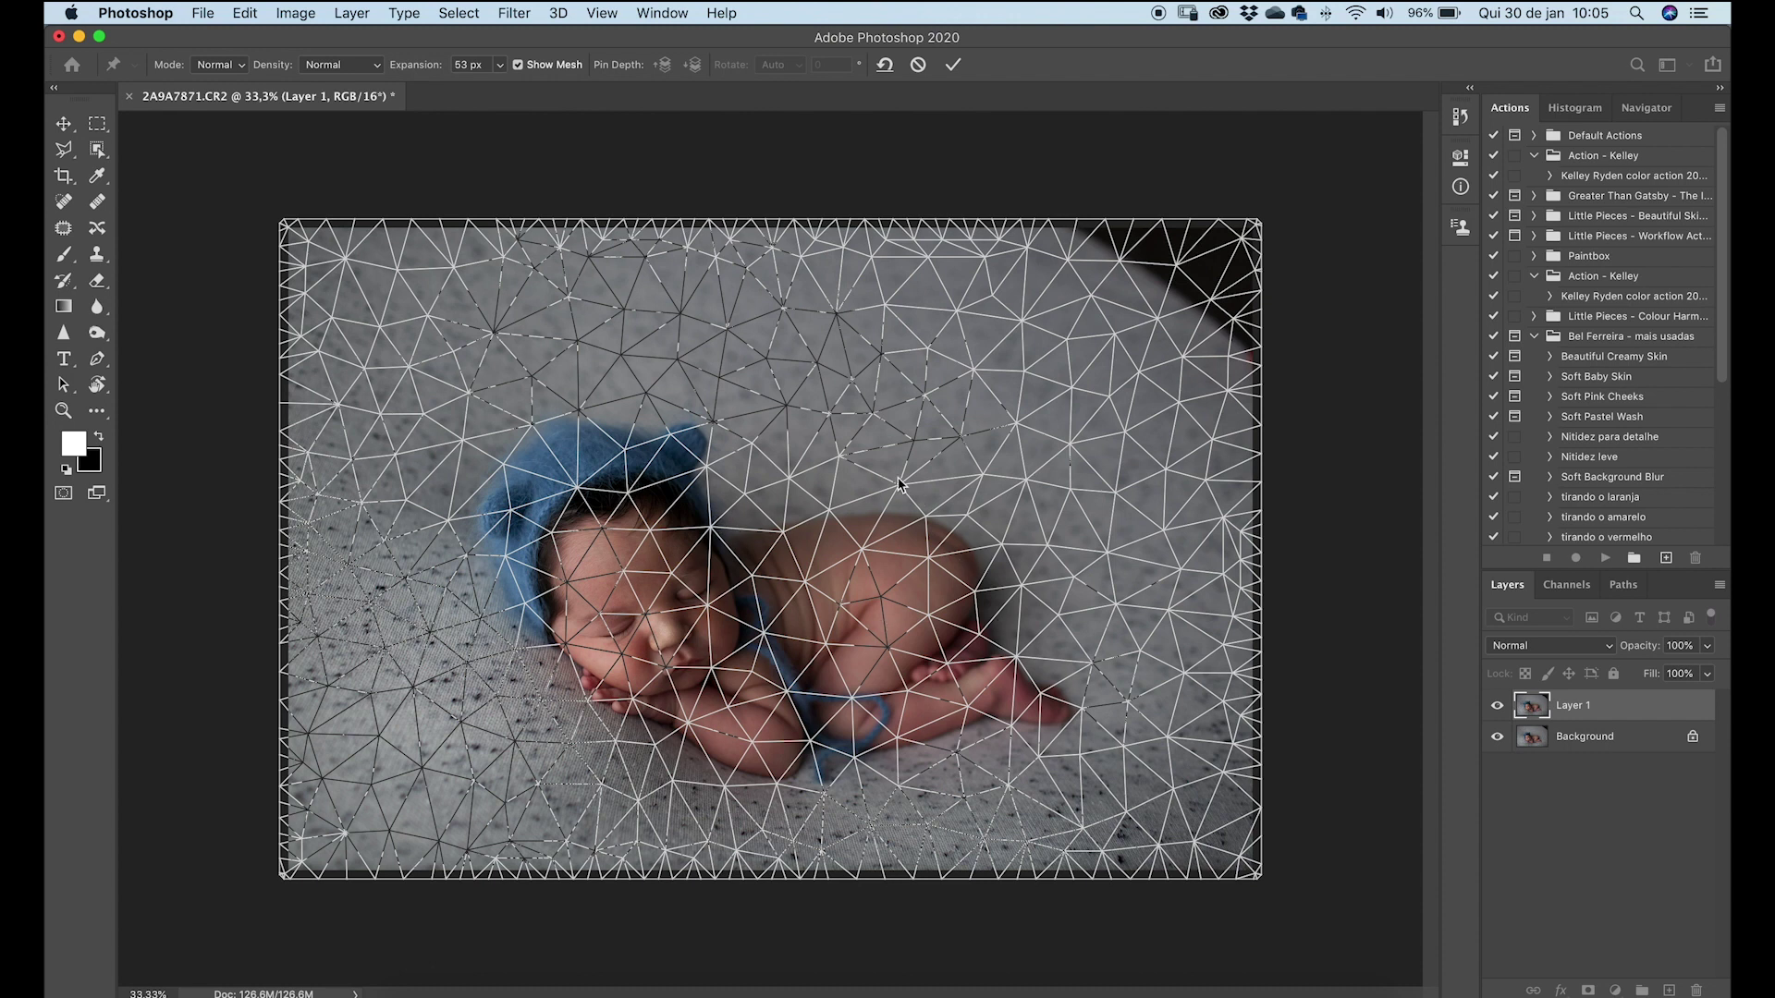
click(518, 65)
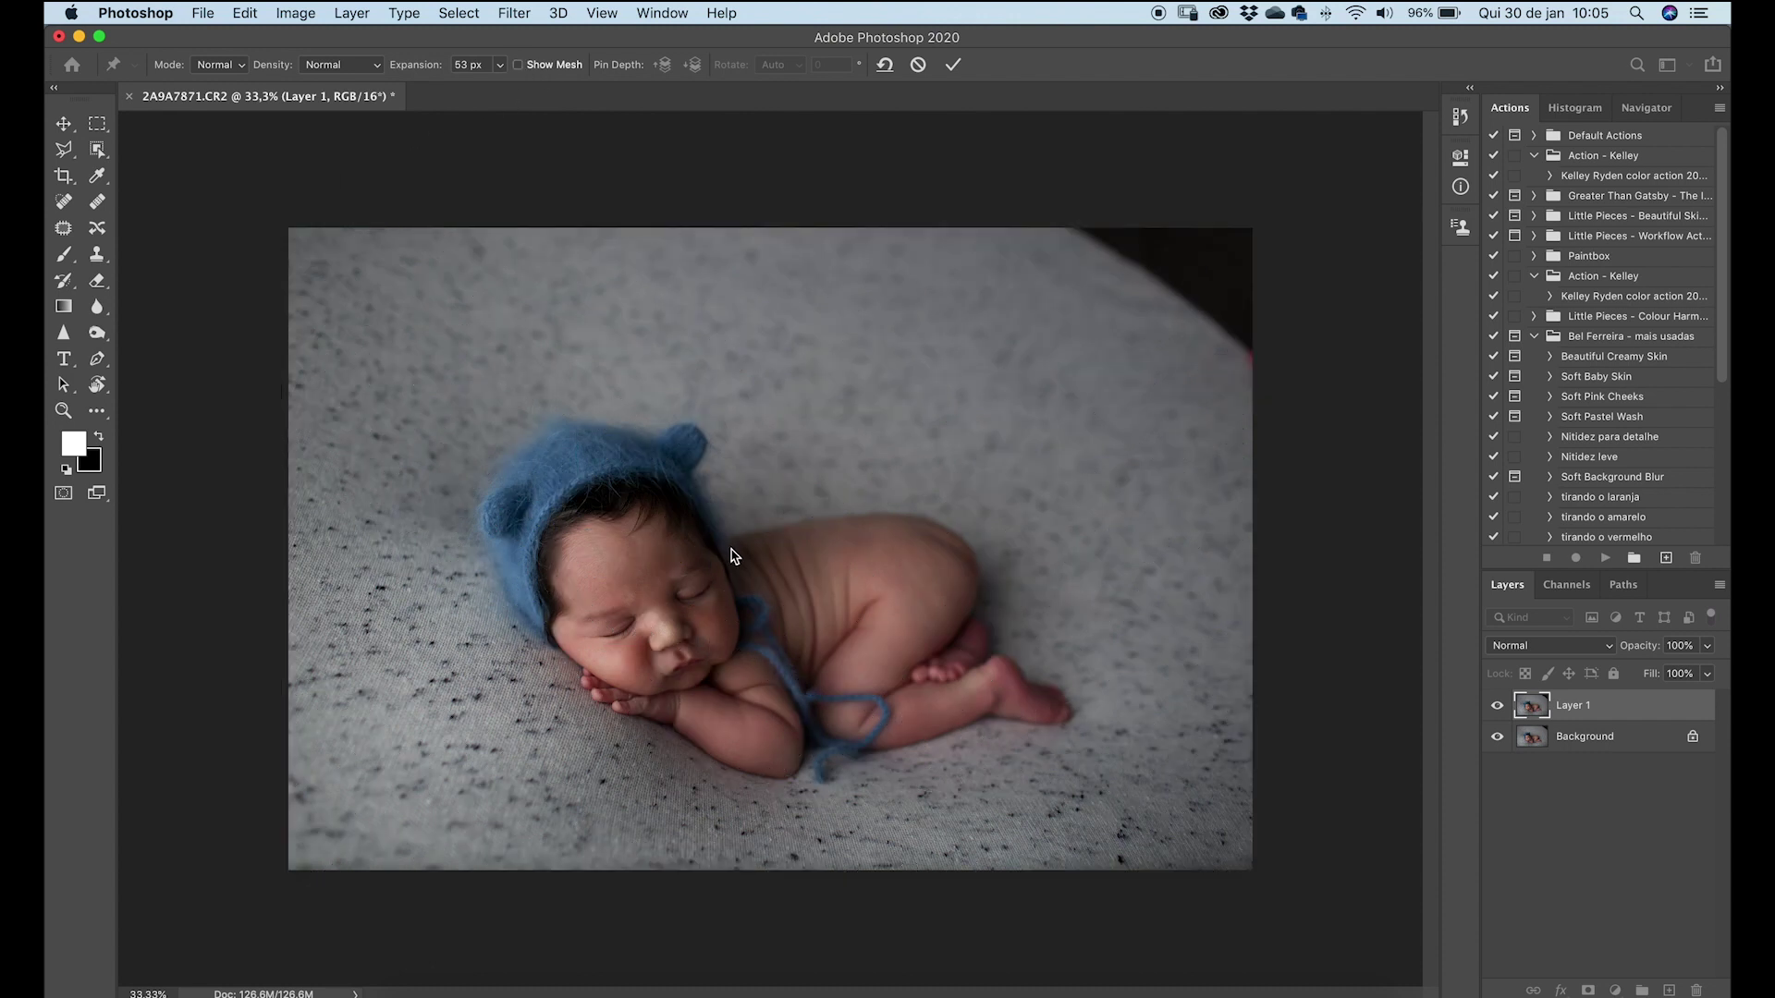
Place a ring of Puppet Warp pins around the cap, under the hands and elbow, and back up to the neck.
click(734, 545)
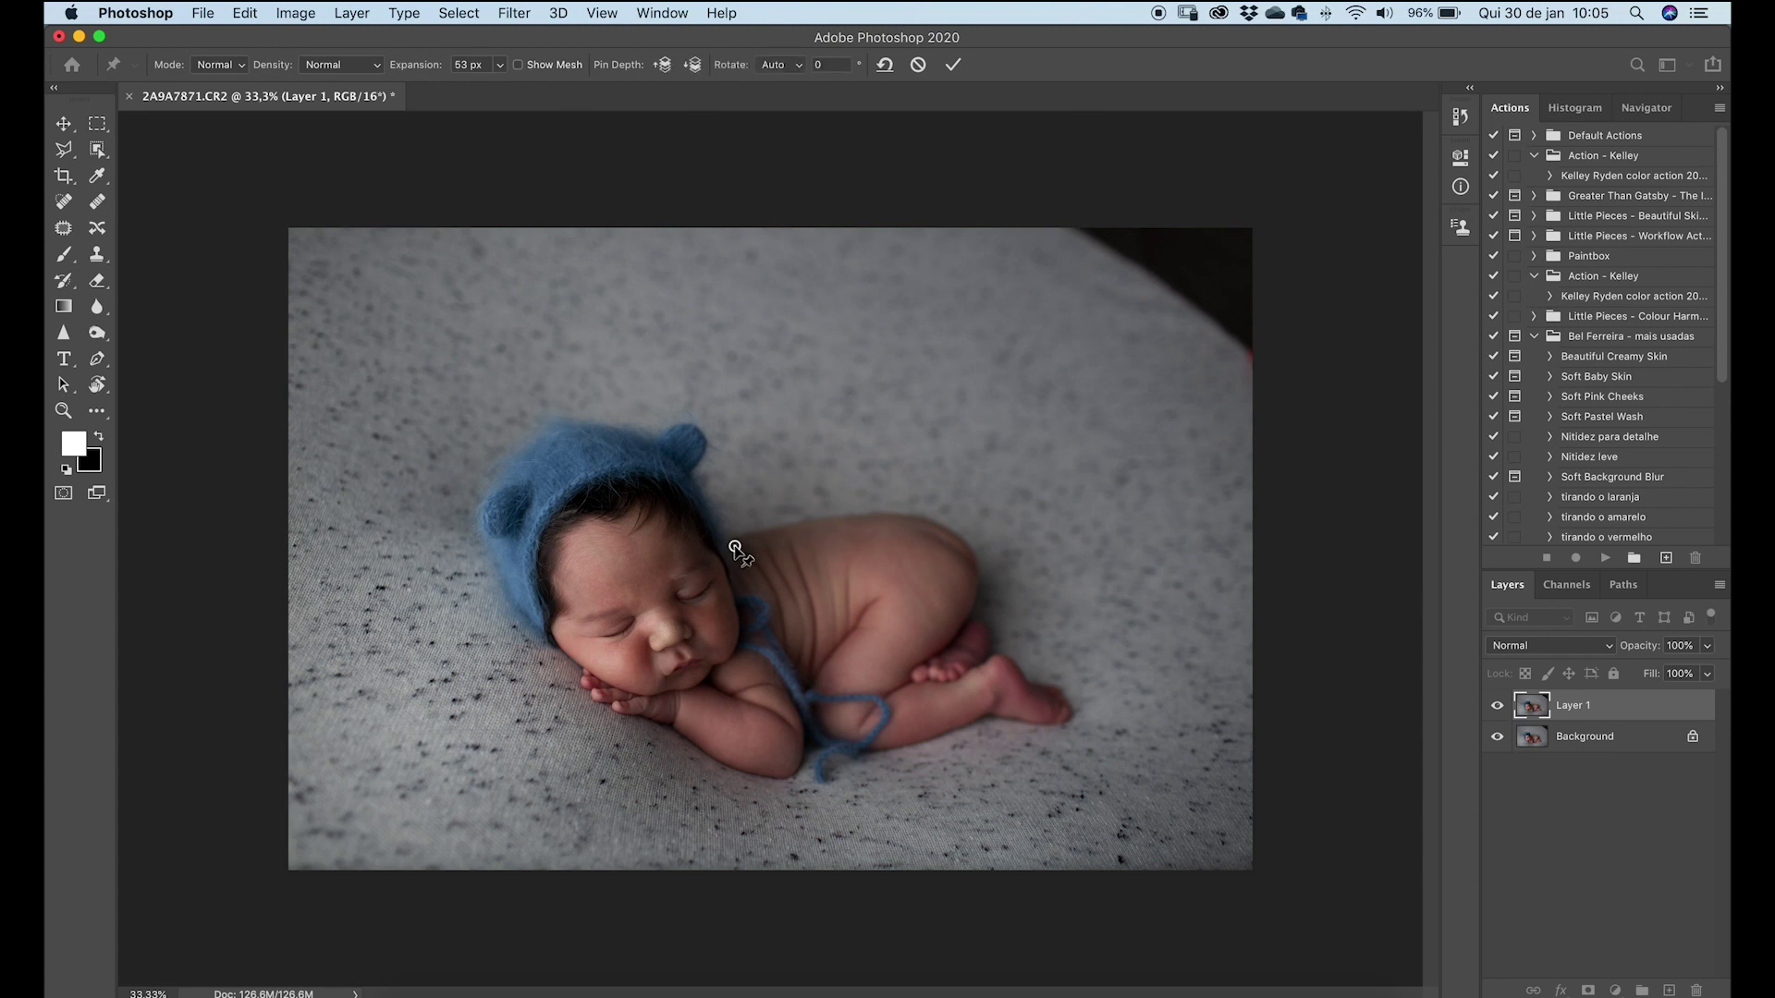
click(717, 481)
click(692, 419)
click(612, 404)
click(548, 407)
click(508, 440)
click(471, 500)
click(485, 578)
click(536, 651)
click(627, 726)
click(697, 765)
click(803, 790)
click(811, 716)
click(774, 619)
click(757, 583)
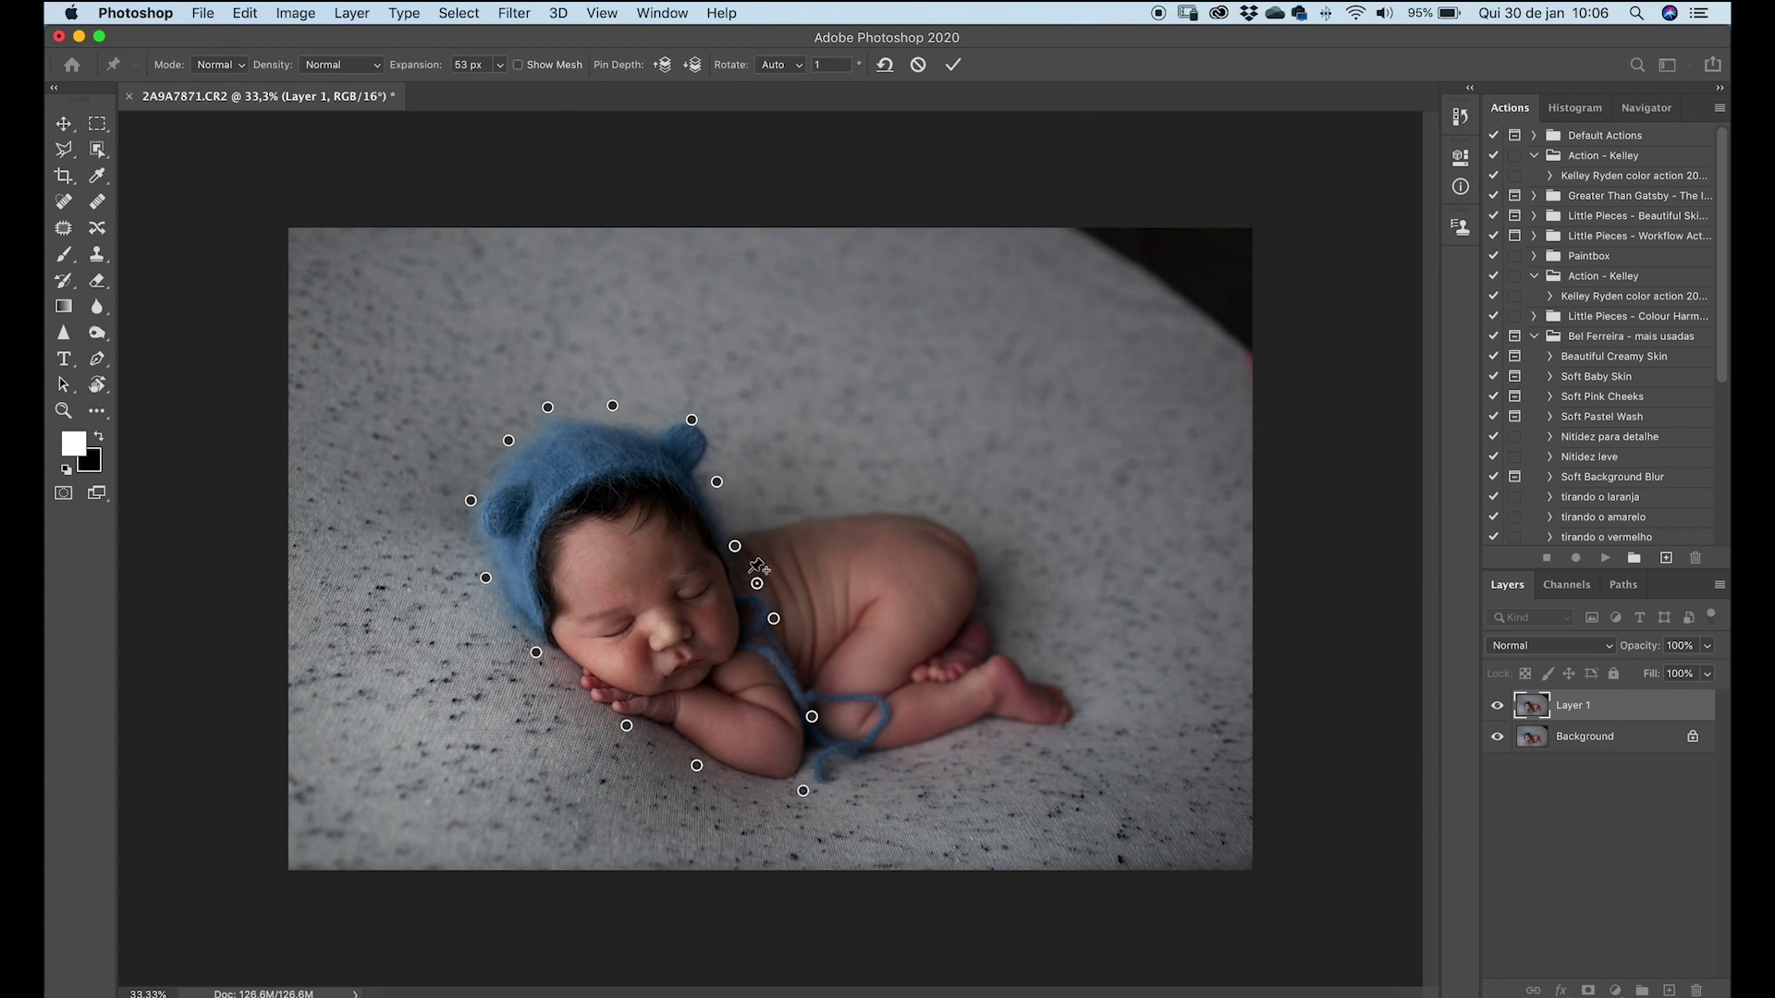
click(762, 583)
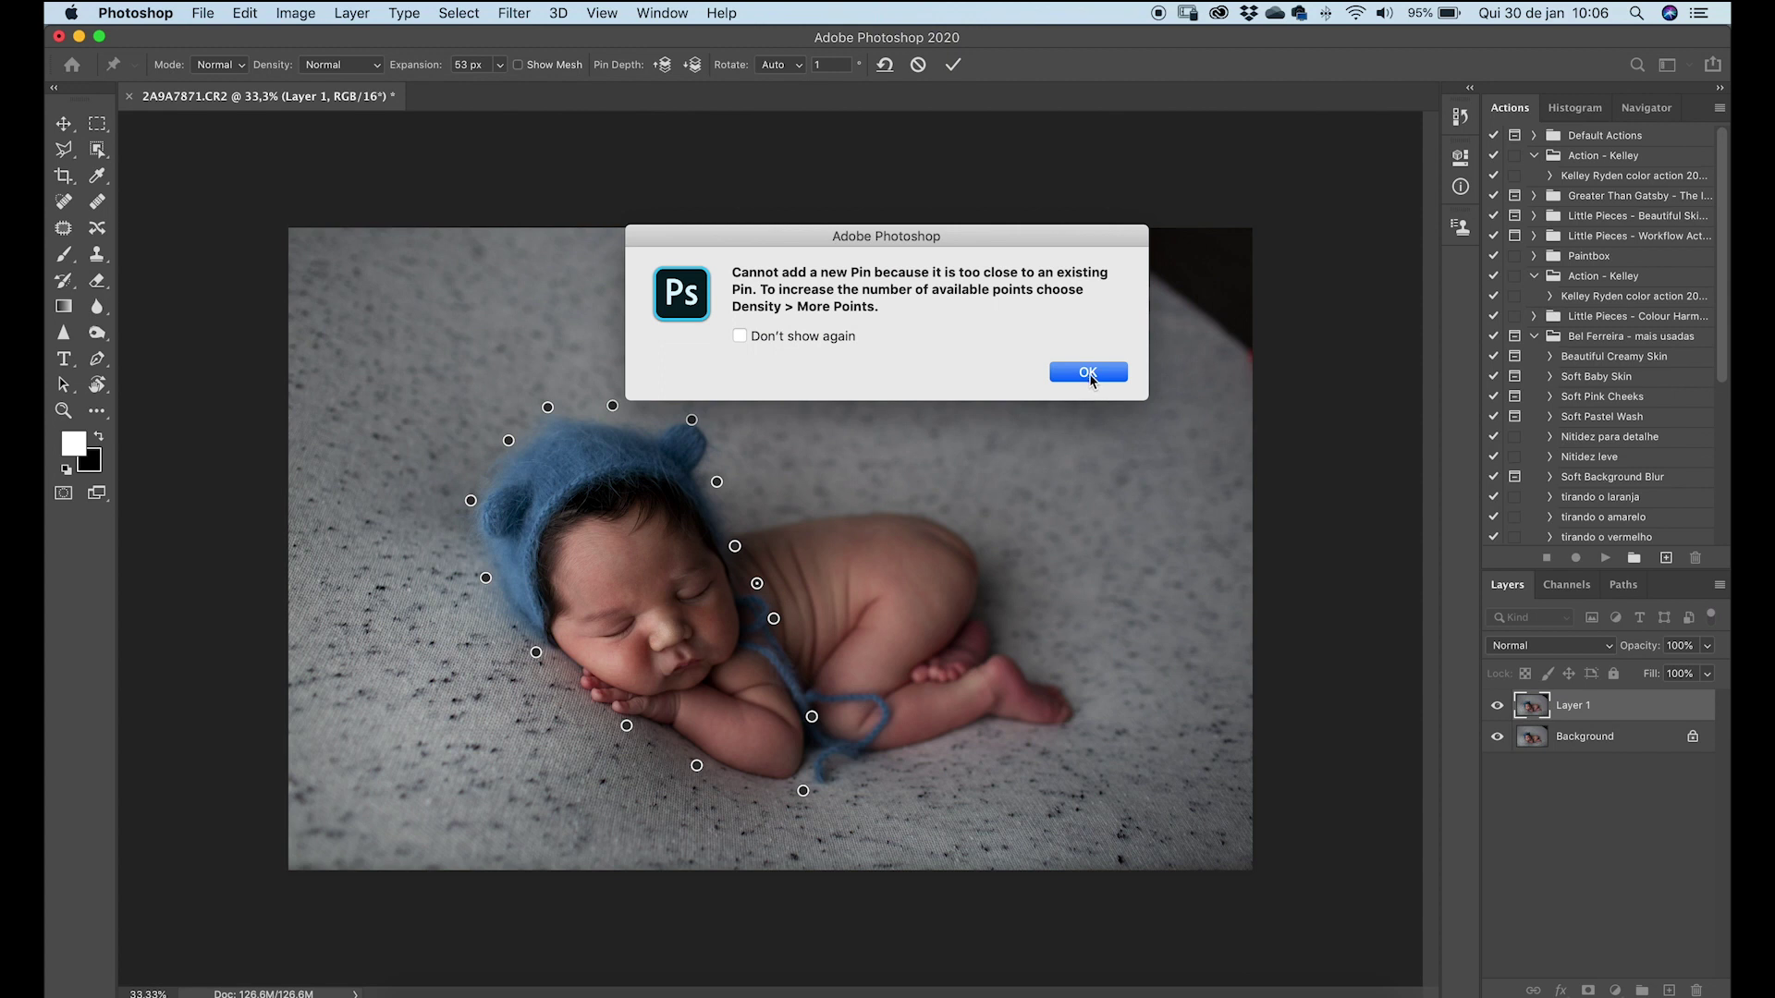
click(1088, 373)
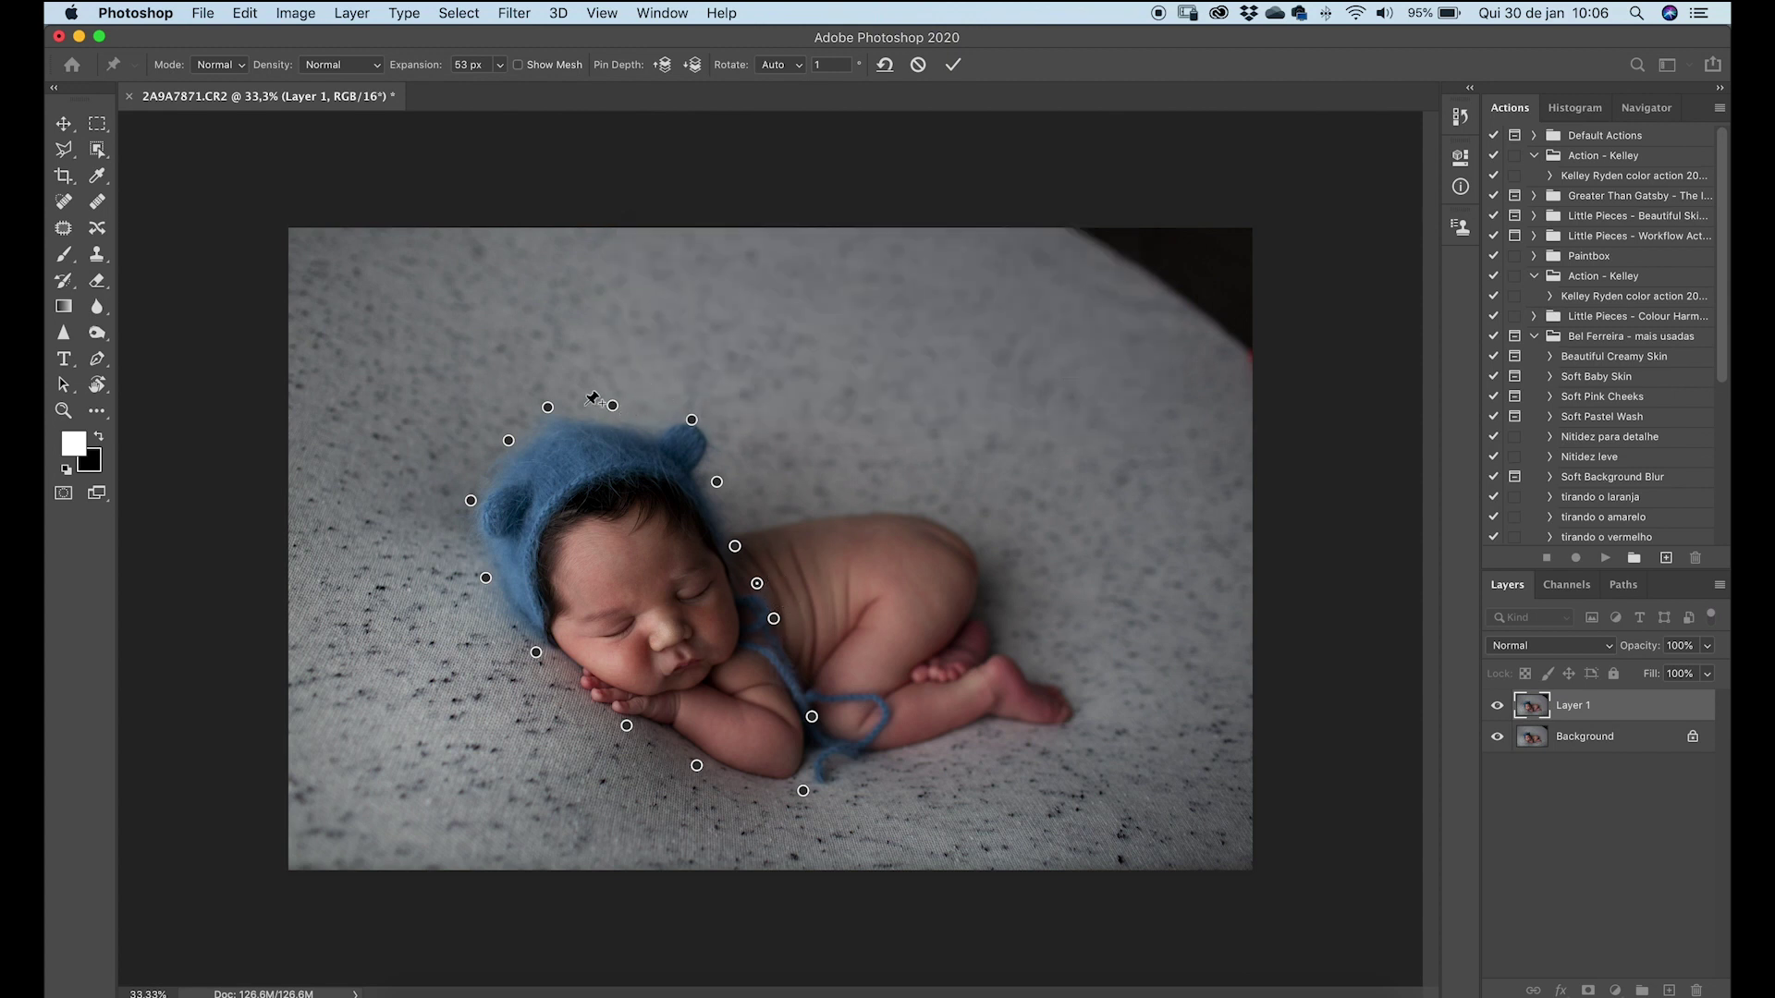
Try moving the pins around the top of the cap with the mesh shown, undo the changes and hide the mesh.
mouse_move(548, 407)
mouse_down()
mouse_move(538, 393)
mouse_move(551, 408)
mouse_up()
click(518, 65)
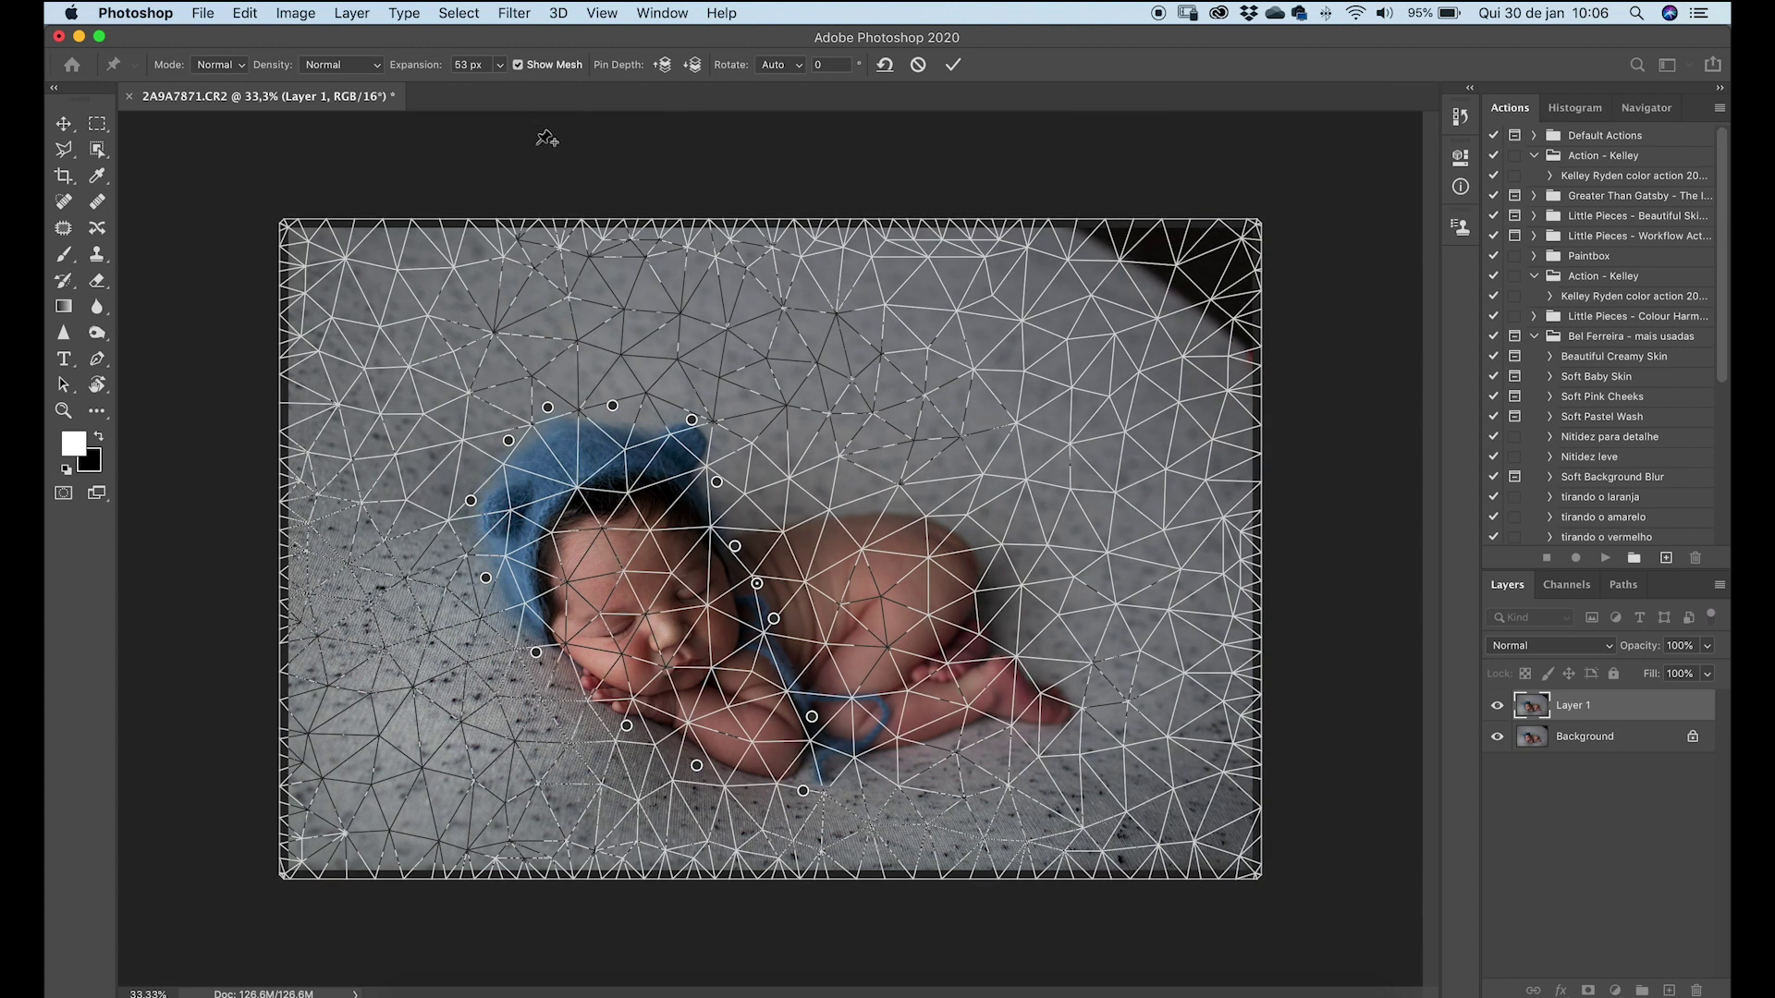
alt+click(547, 407)
mouse_move(508, 440)
mouse_down()
mouse_move(479, 430)
mouse_move(515, 423)
mouse_move(521, 454)
mouse_up()
key(super+z)
key(super+z)
key(super+z)
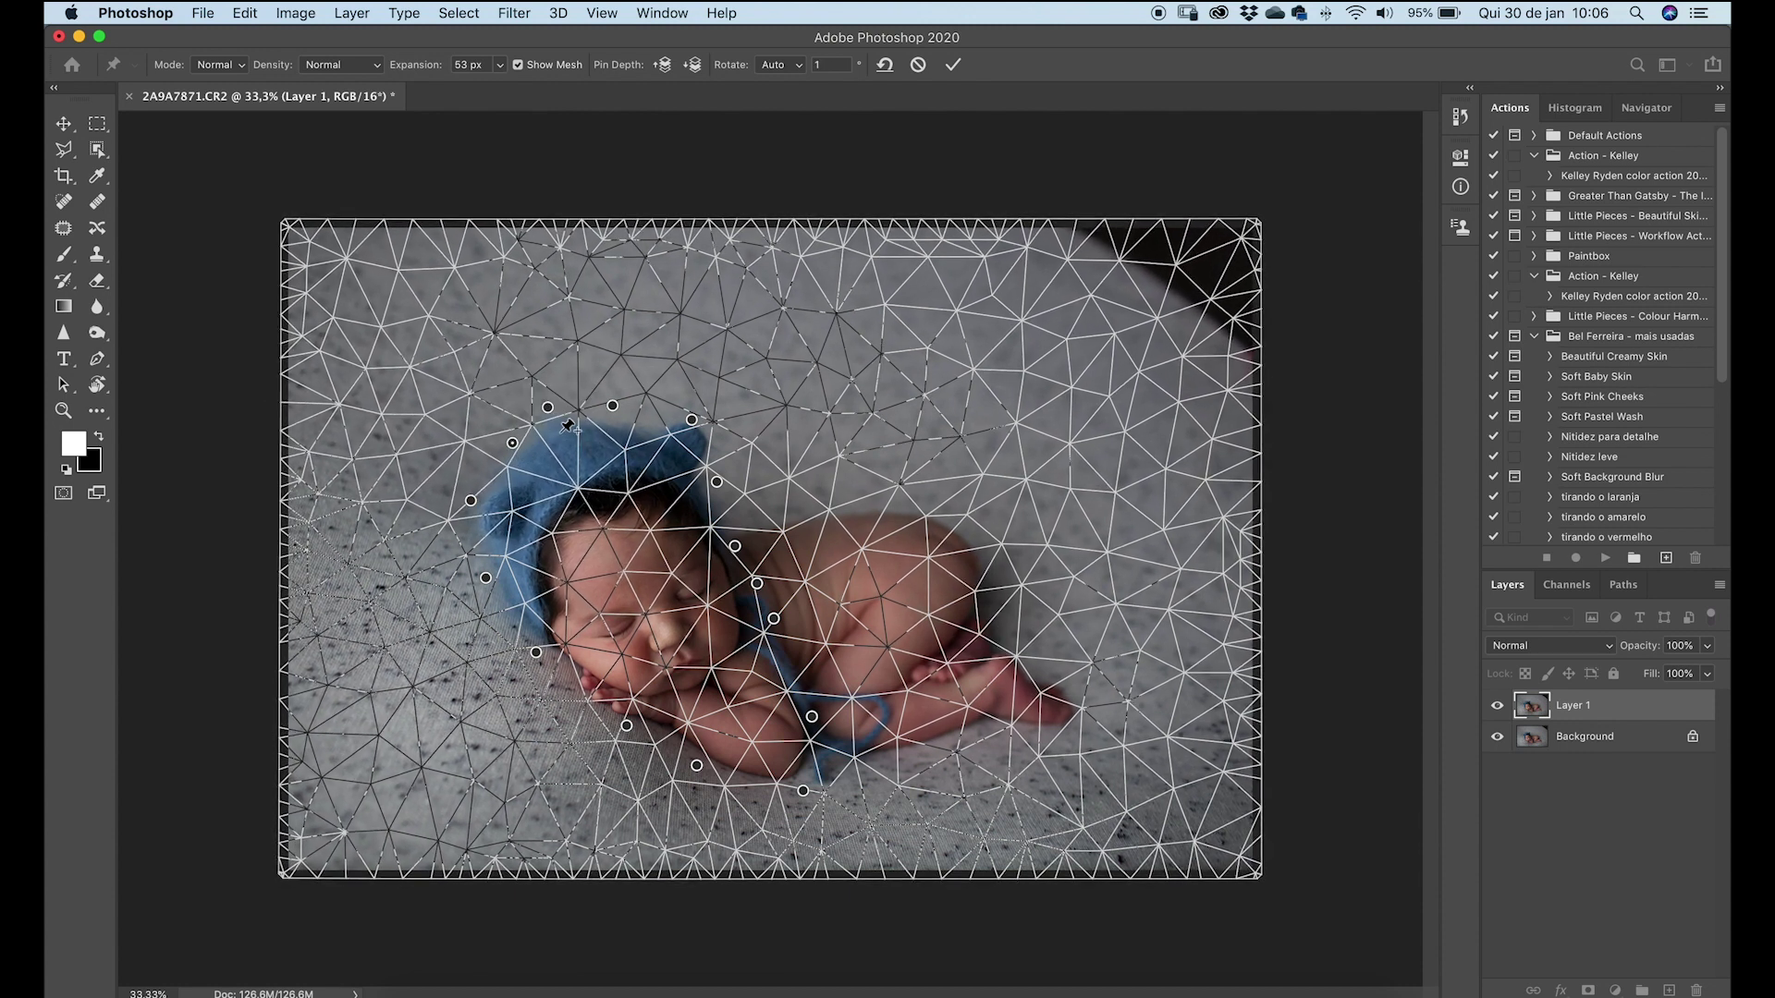
click(517, 65)
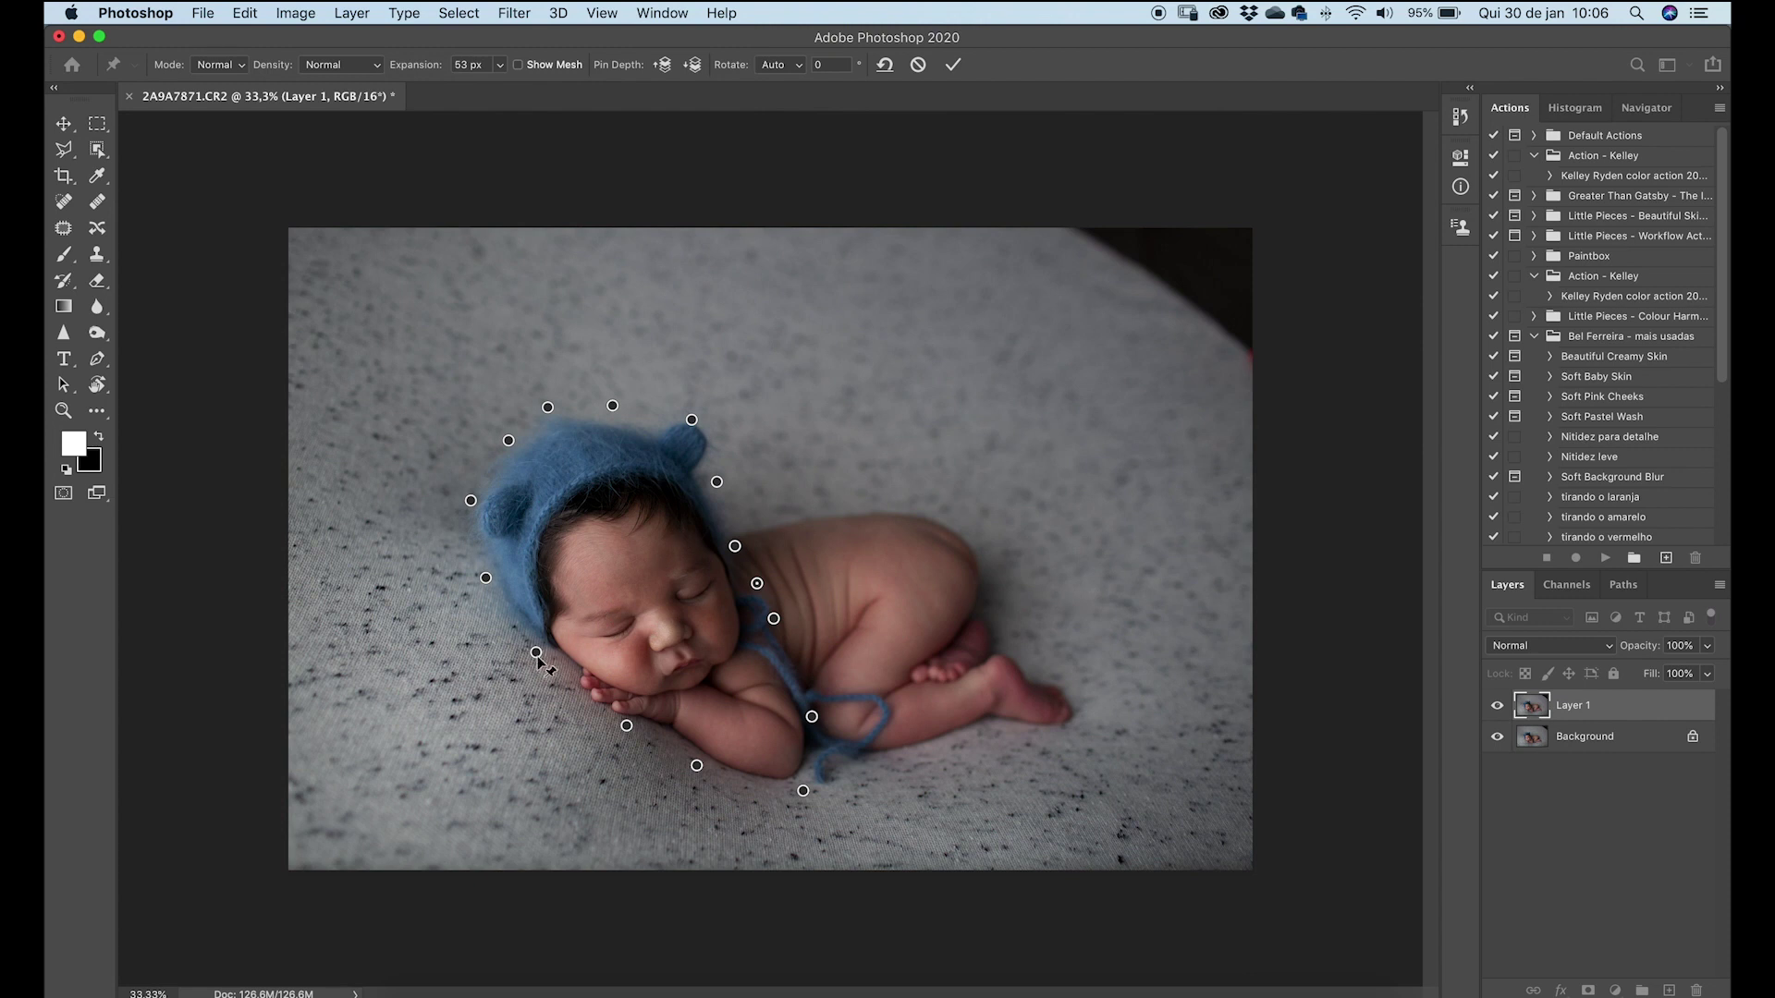
Try shifting the pin beside the cheek and lifting the baby's bottom with a new pin, and undo each change.
drag(537, 653, 531, 666)
key(super+z)
drag(970, 484, 968, 446)
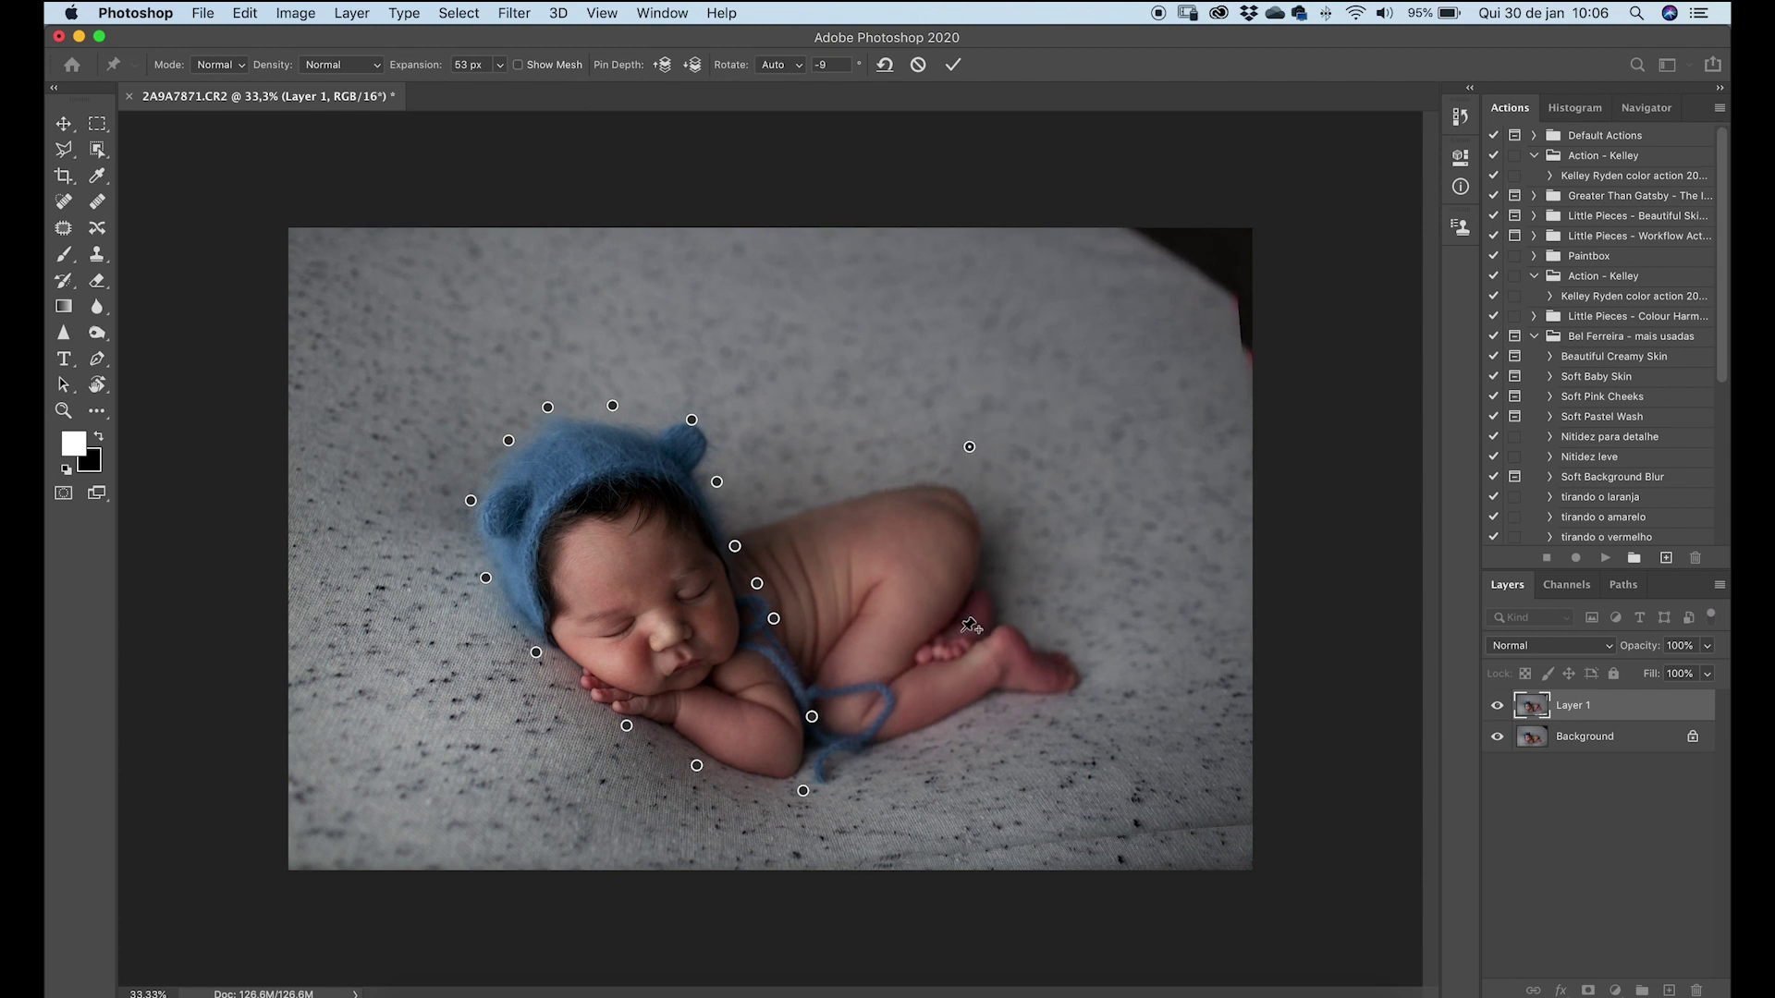
key(super+z)
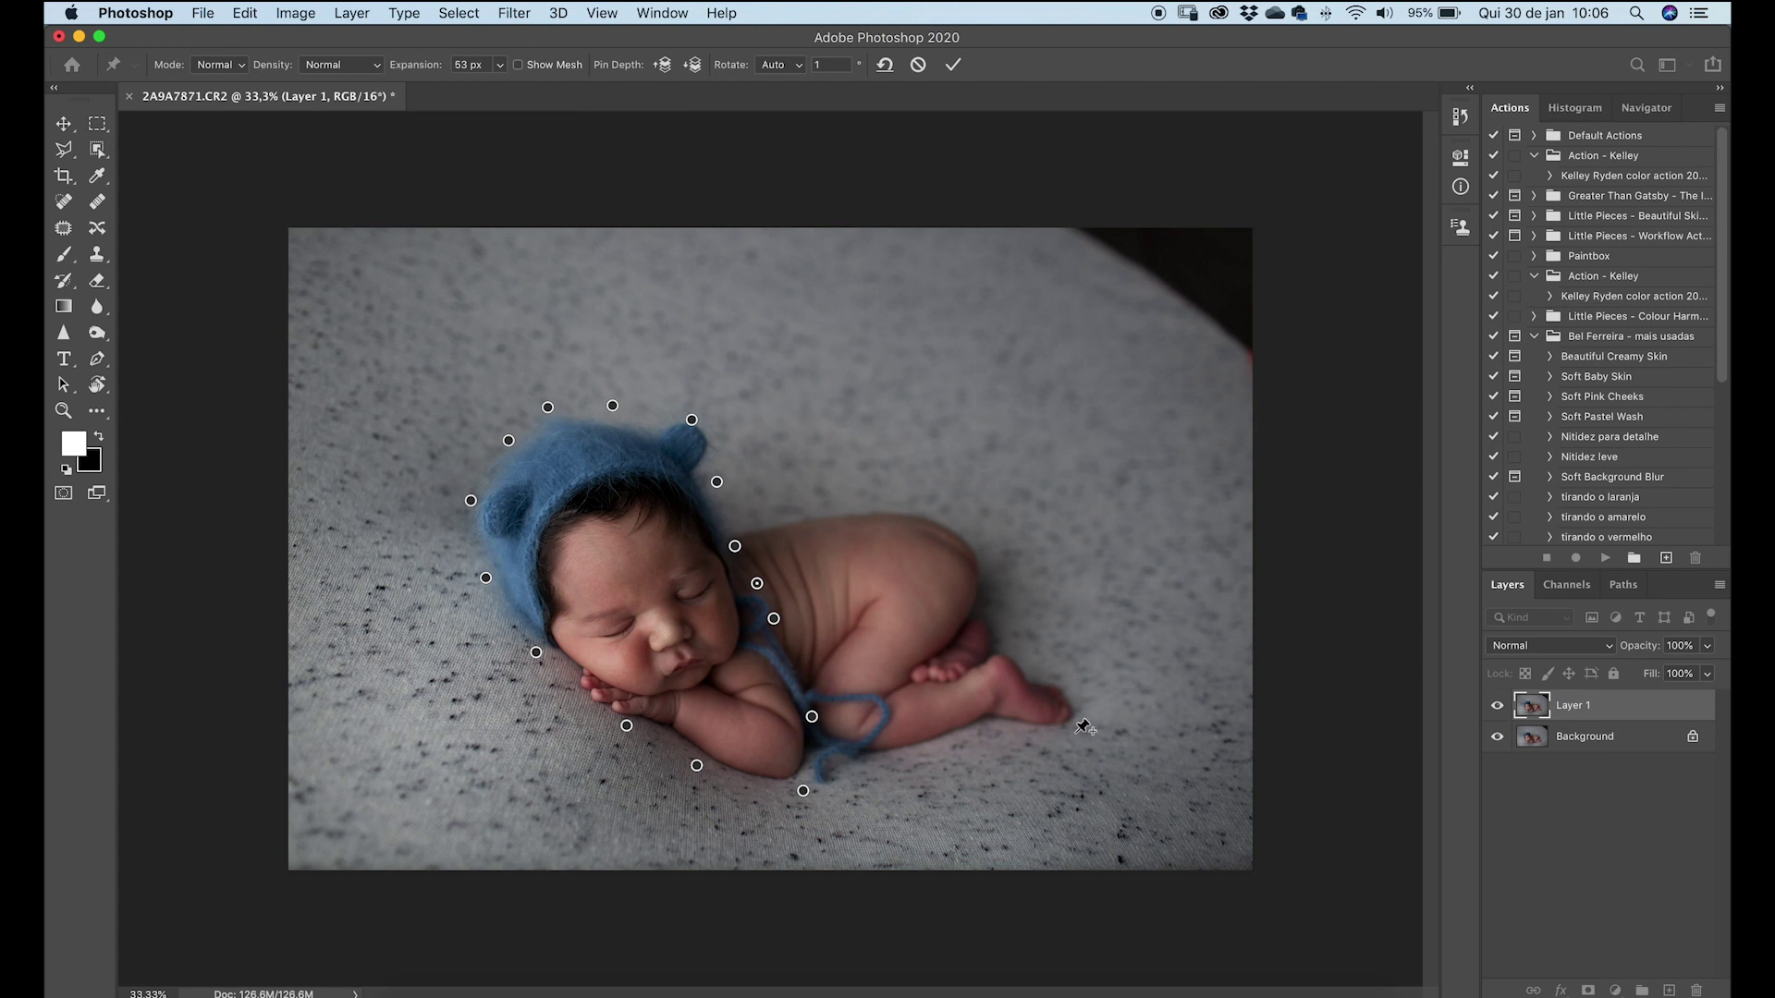
Pull the feet slightly inward with a pin beside them, raise the back slightly with a pin above it, and apply the warp.
drag(1071, 720, 1064, 712)
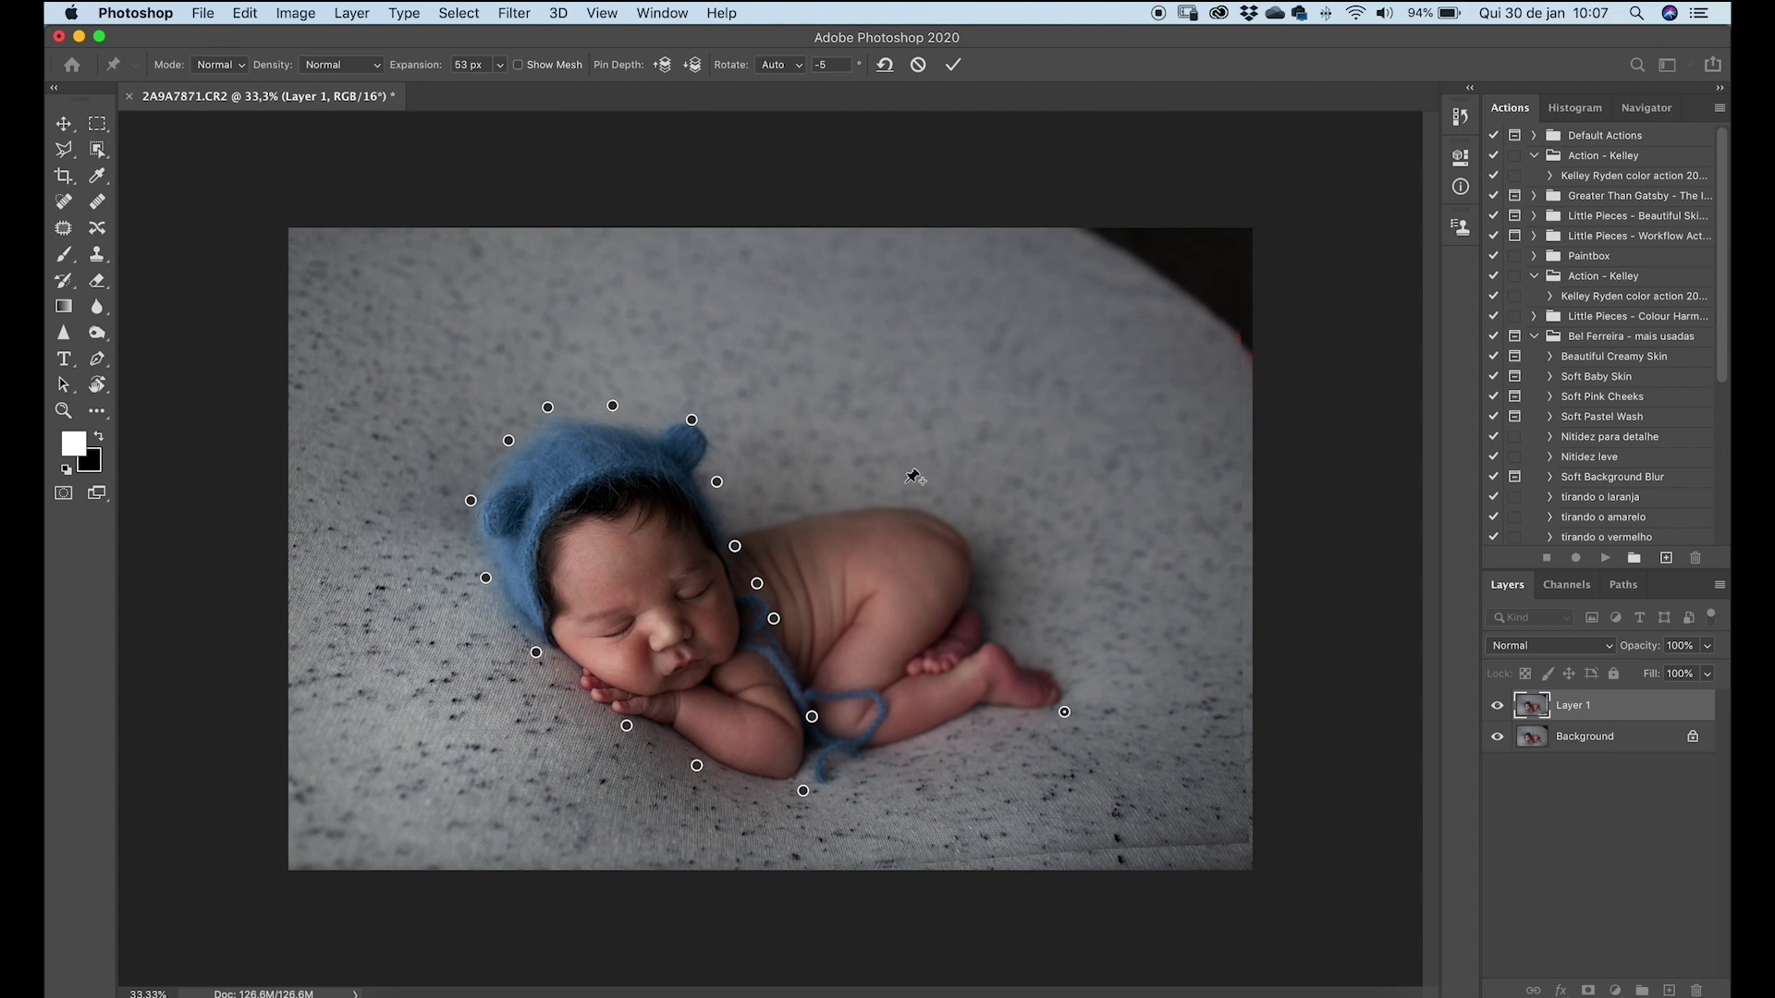
drag(902, 471, 900, 469)
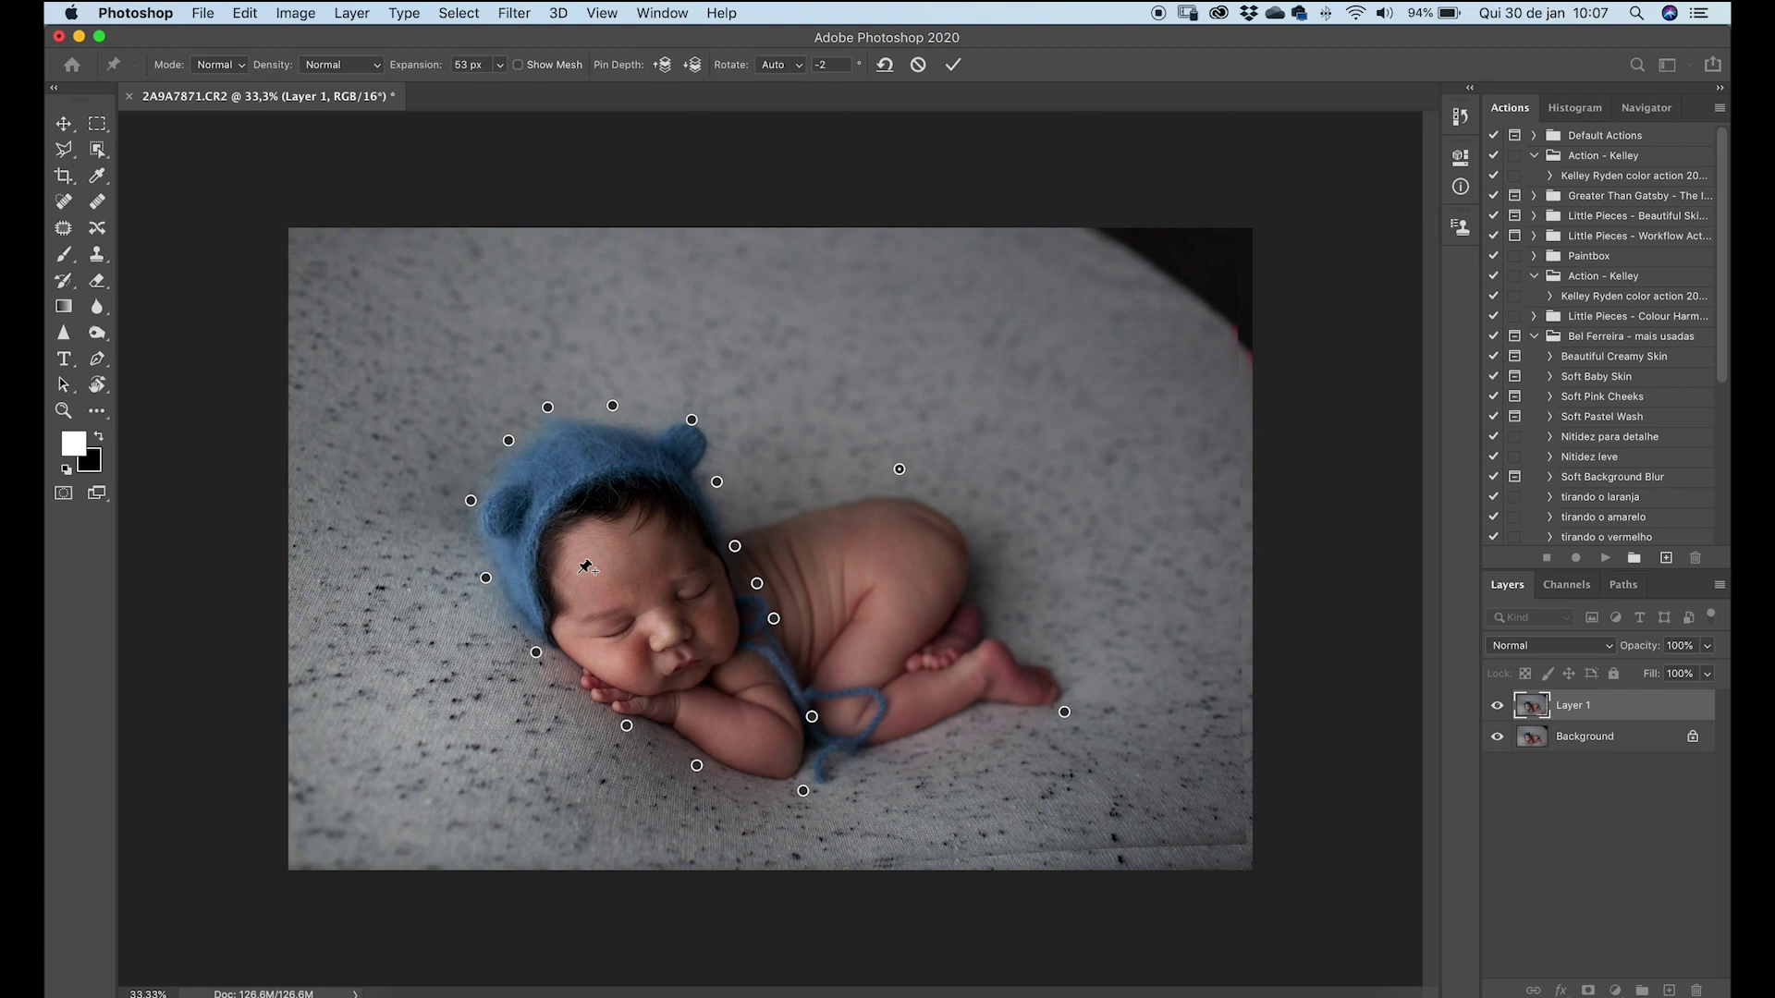
key(Return)
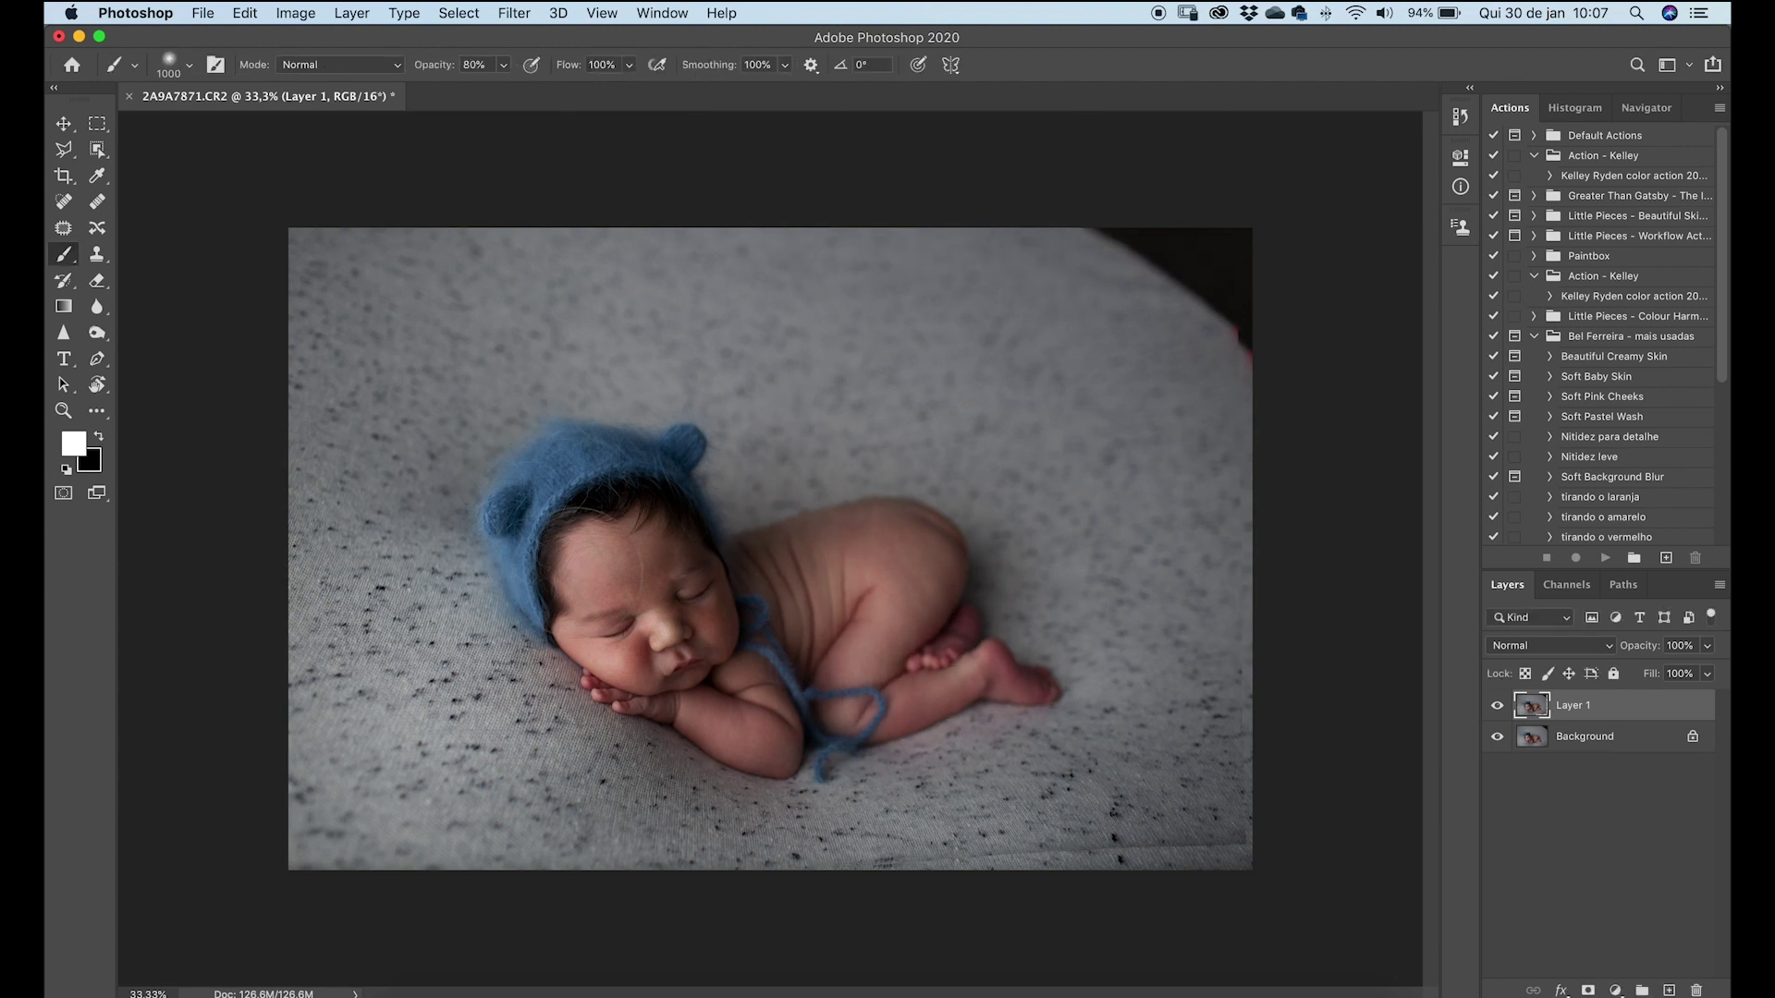
Toggle the warped layer's visibility to compare the baby's pose before and after the warp.
click(1497, 706)
click(1497, 707)
click(1498, 706)
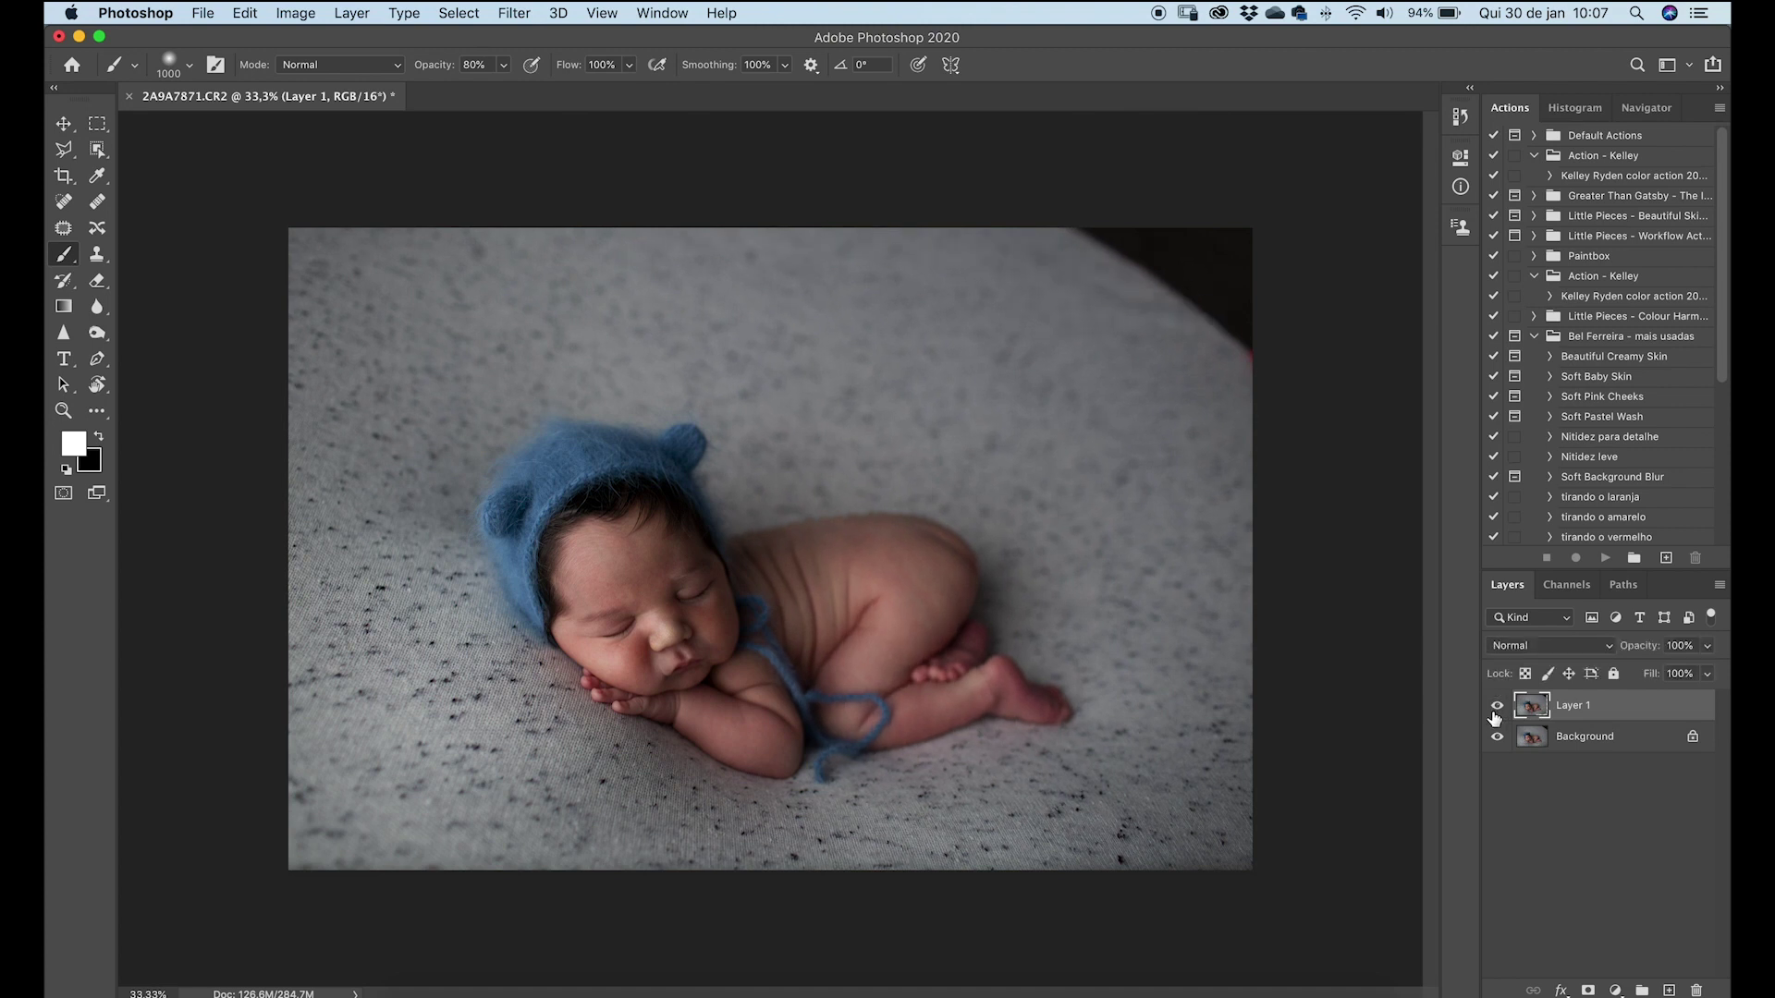
click(1497, 712)
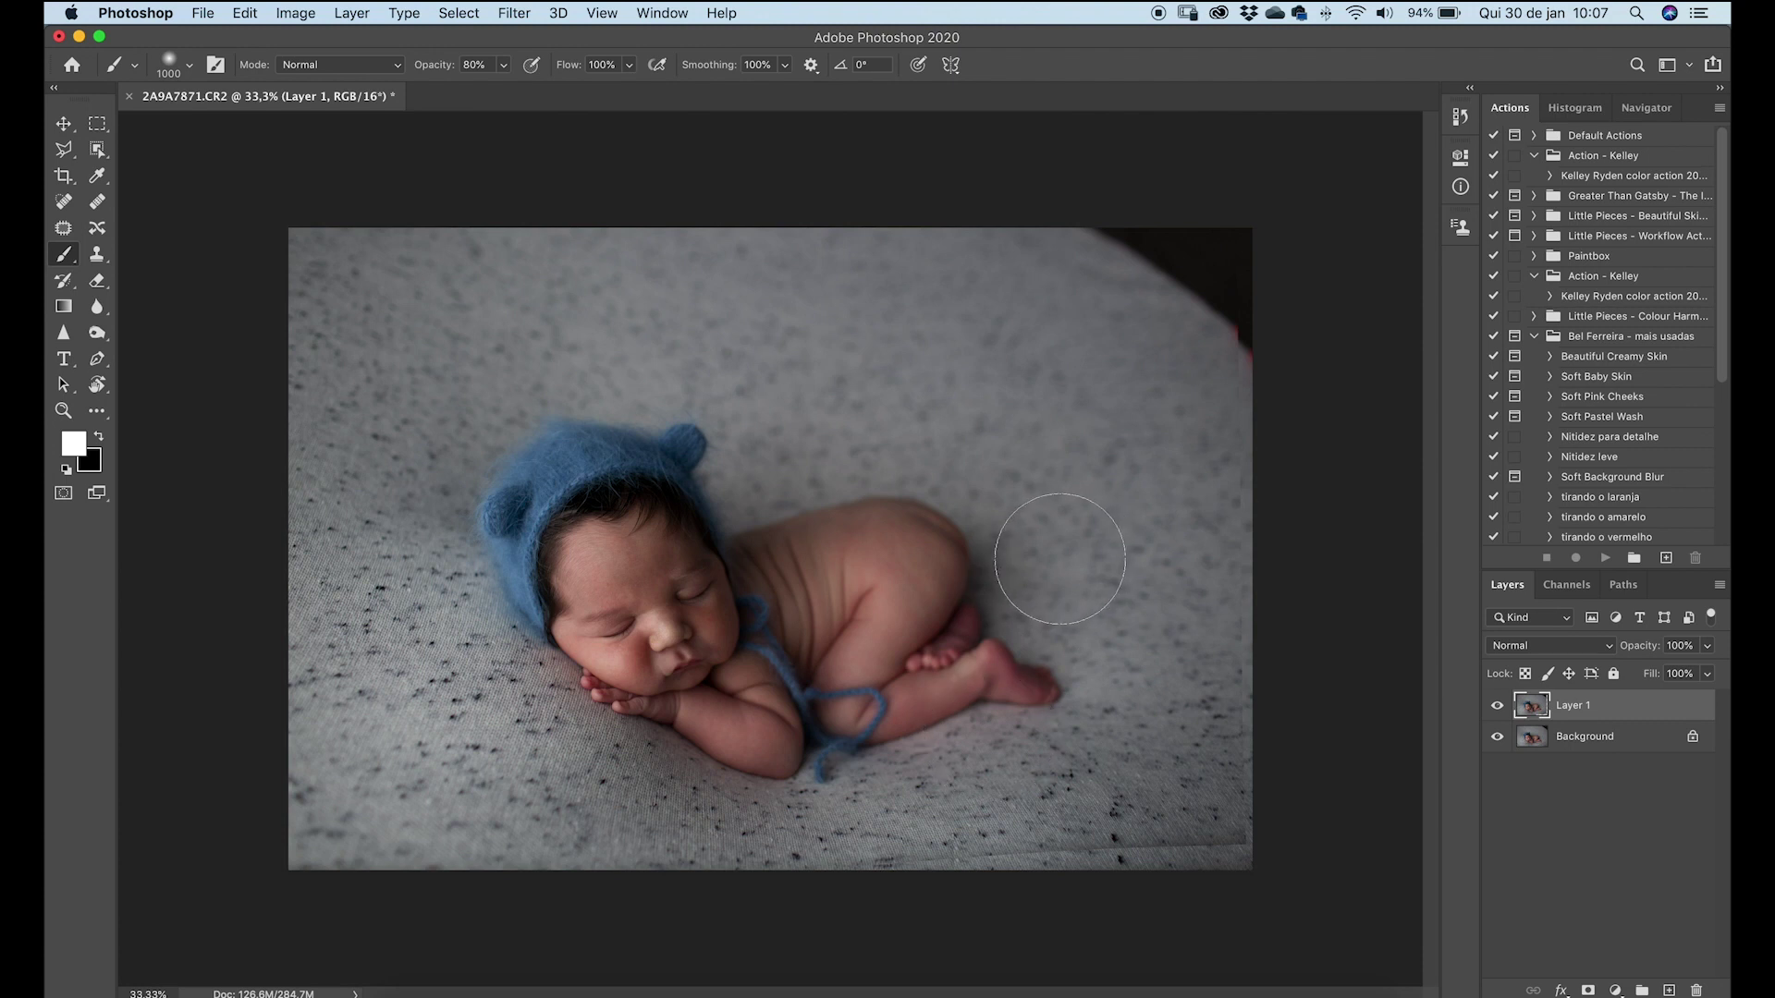
Try duplicating the warped layer, and undo the duplication.
key(super+j)
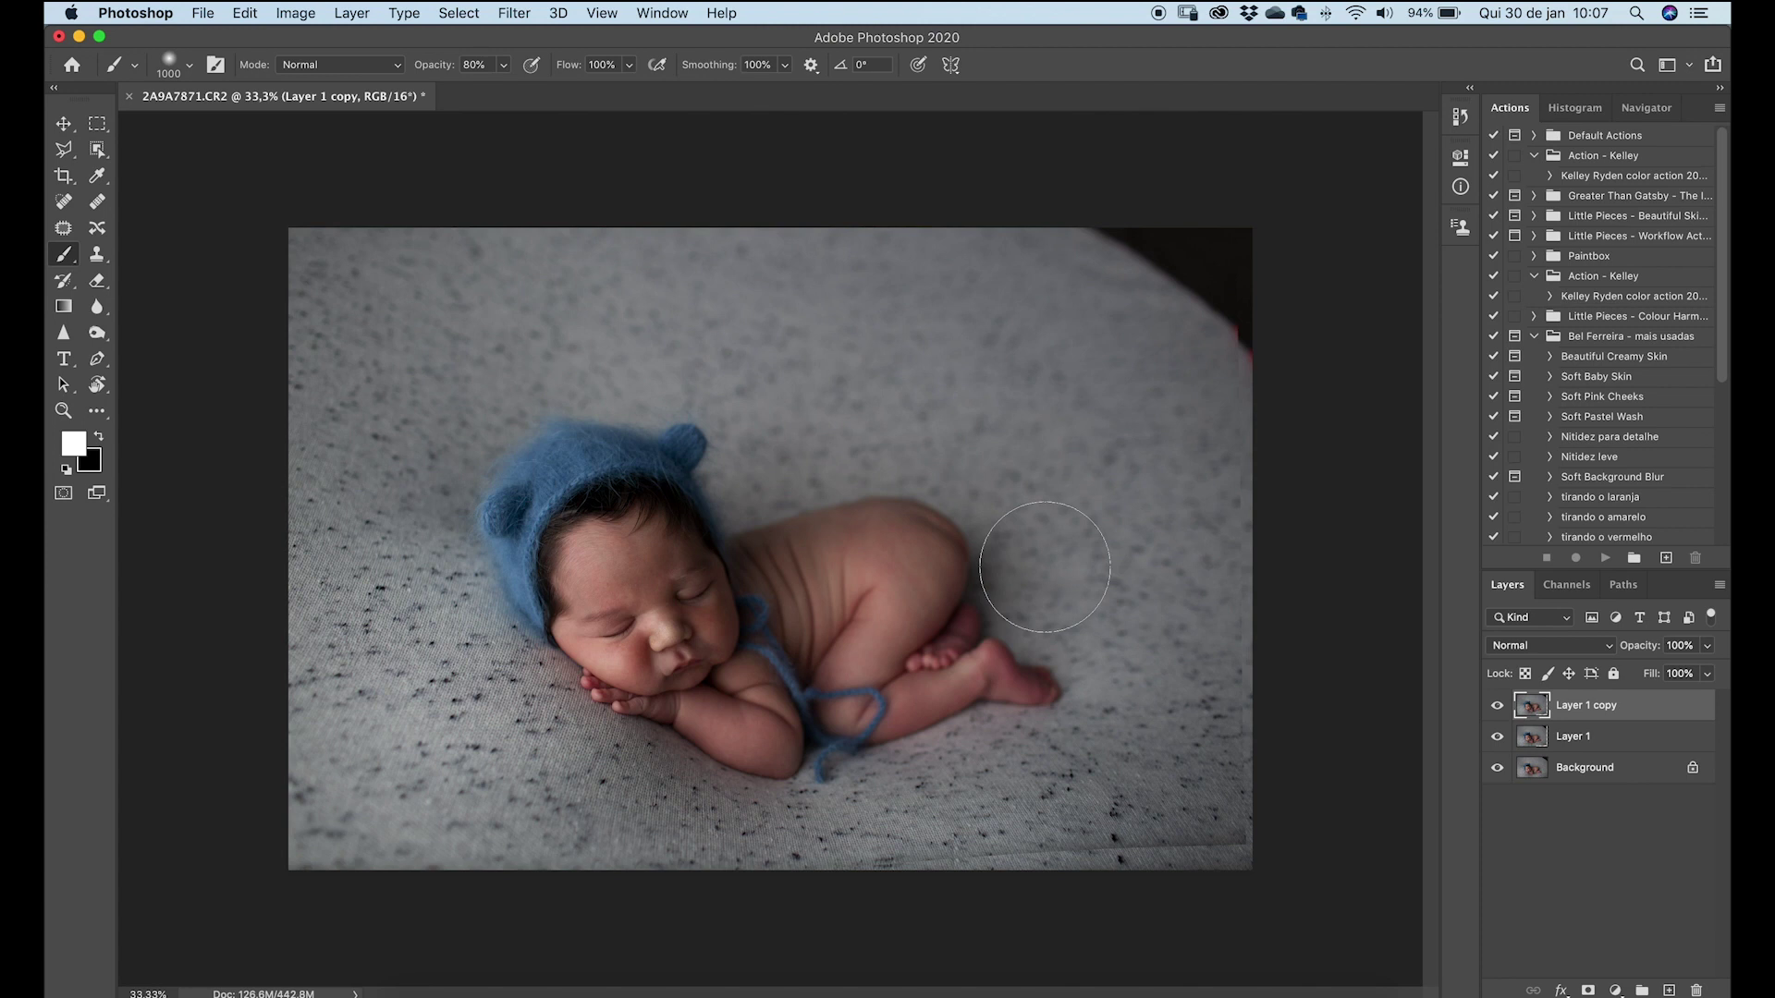
key(super+z)
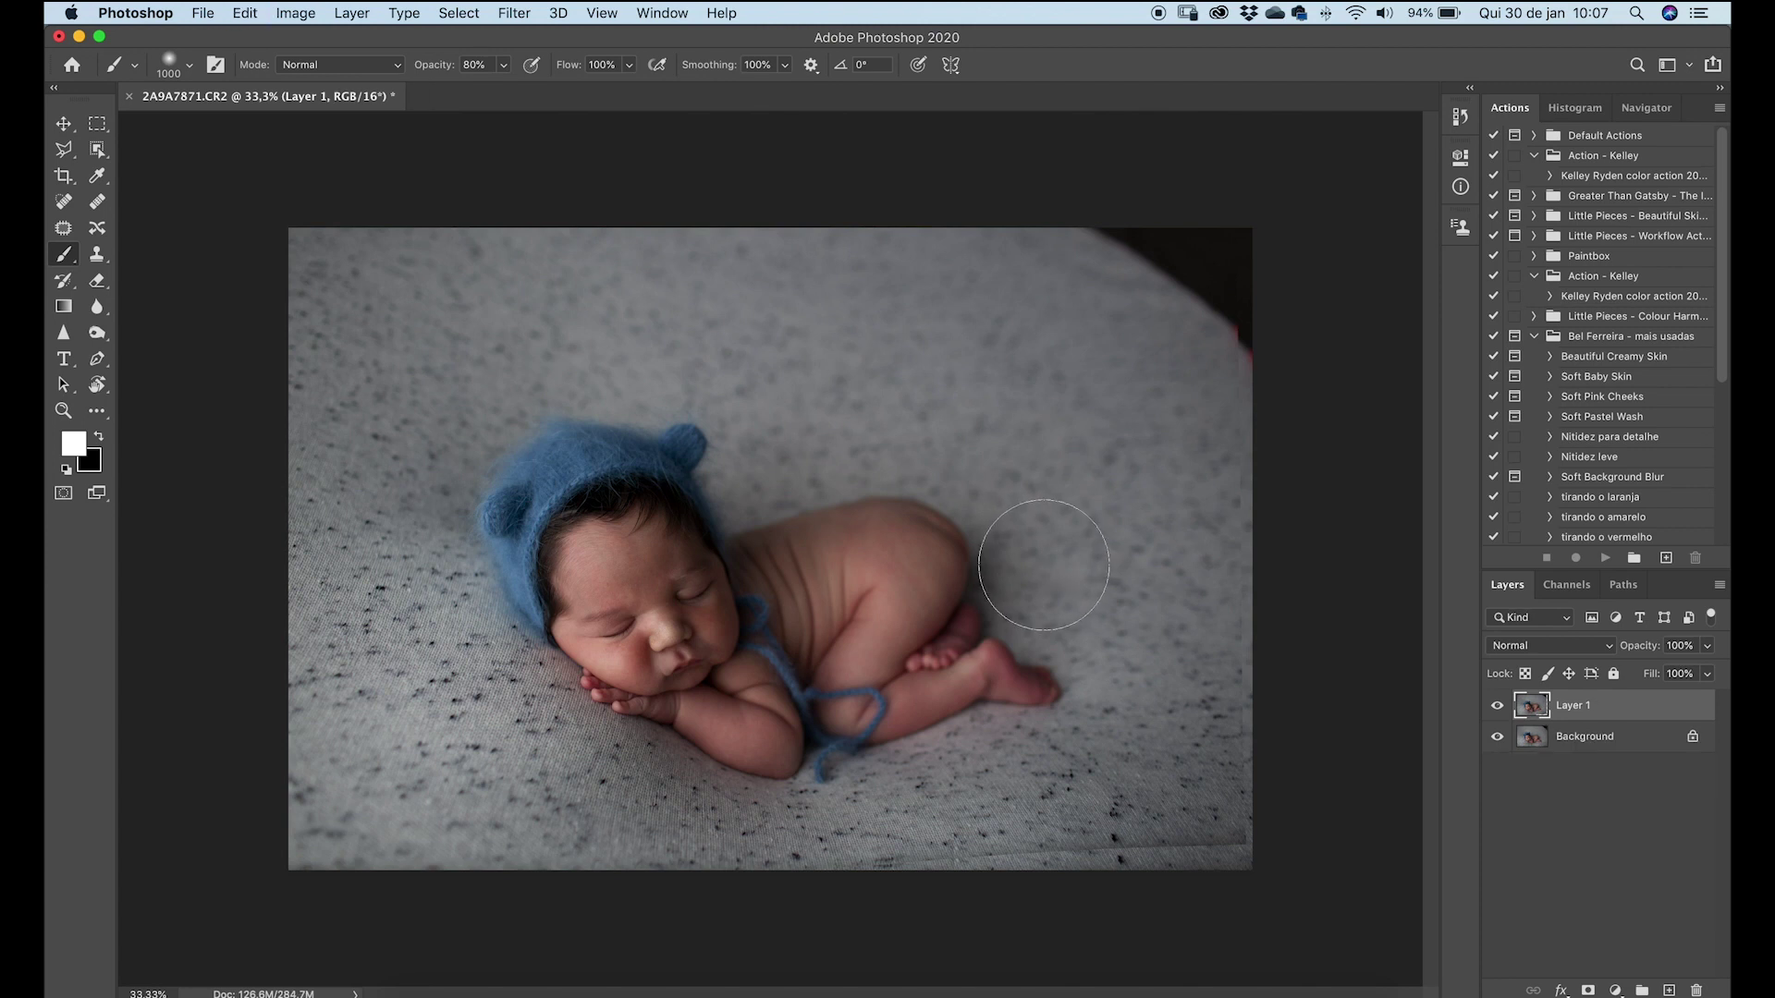
Start Puppet Warp again on the warped layer and pin the neck, arm, elbow, legs and feet in place.
click(253, 20)
click(342, 425)
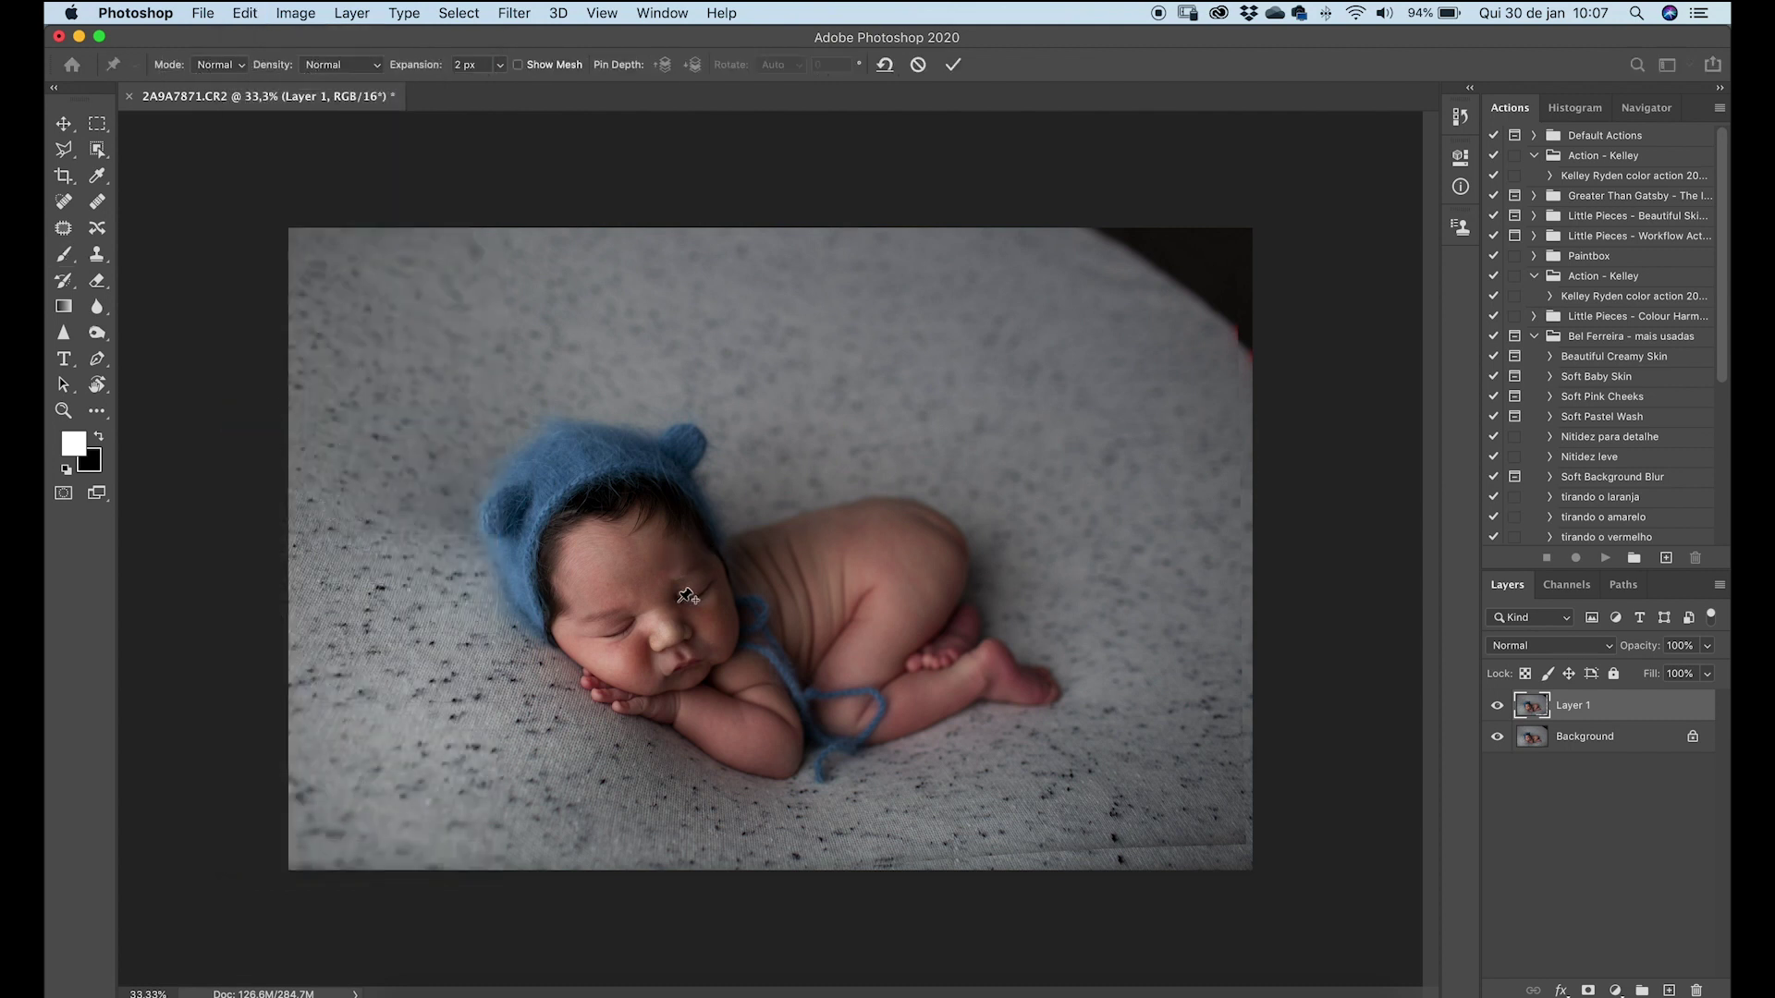
click(732, 528)
click(755, 596)
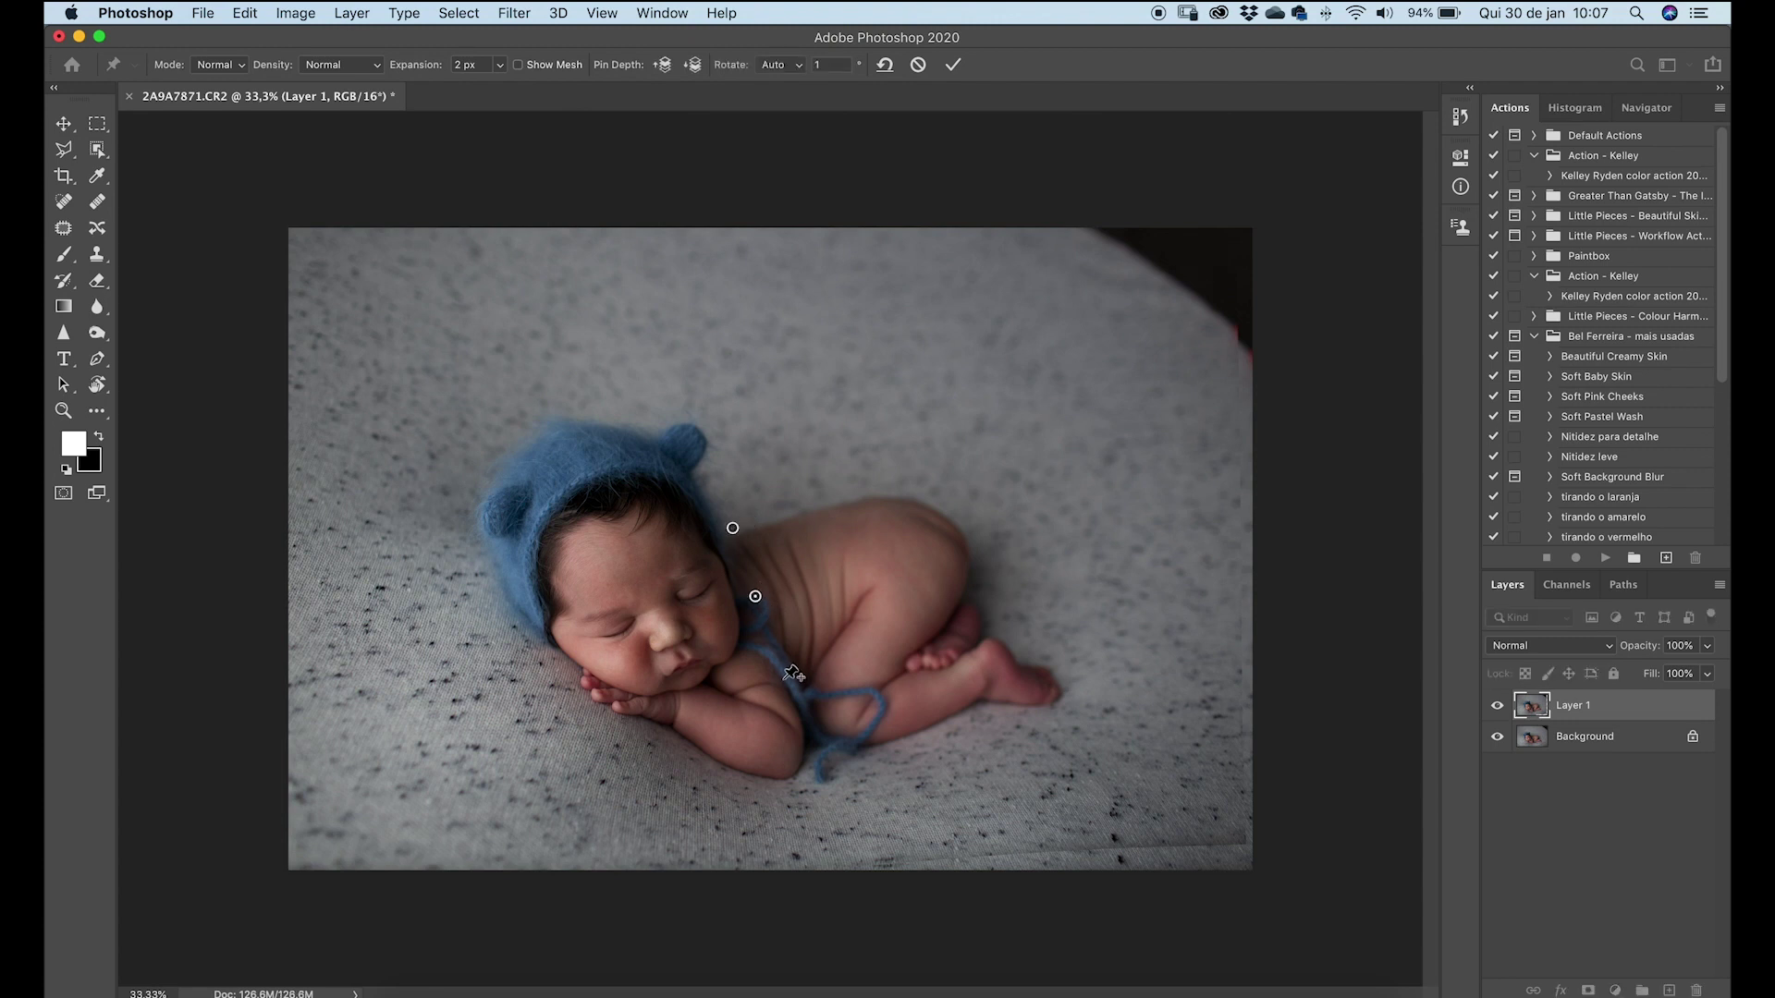
click(737, 679)
click(675, 732)
click(764, 785)
click(868, 771)
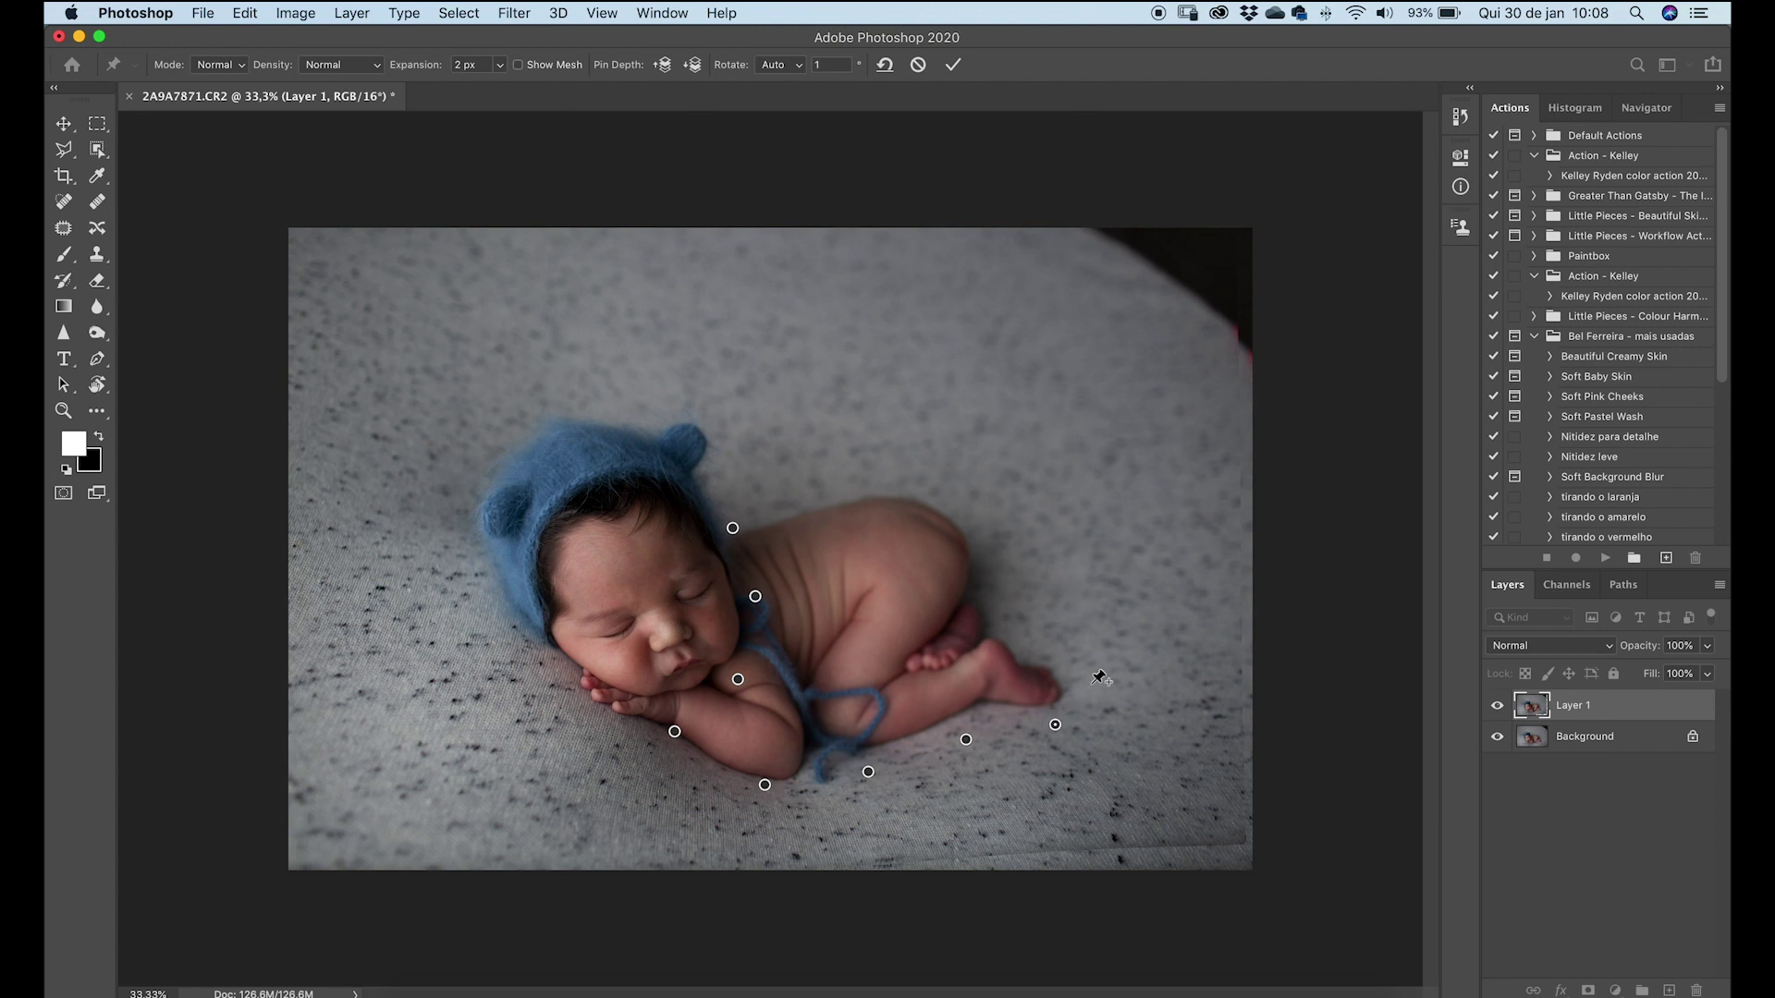
click(1080, 656)
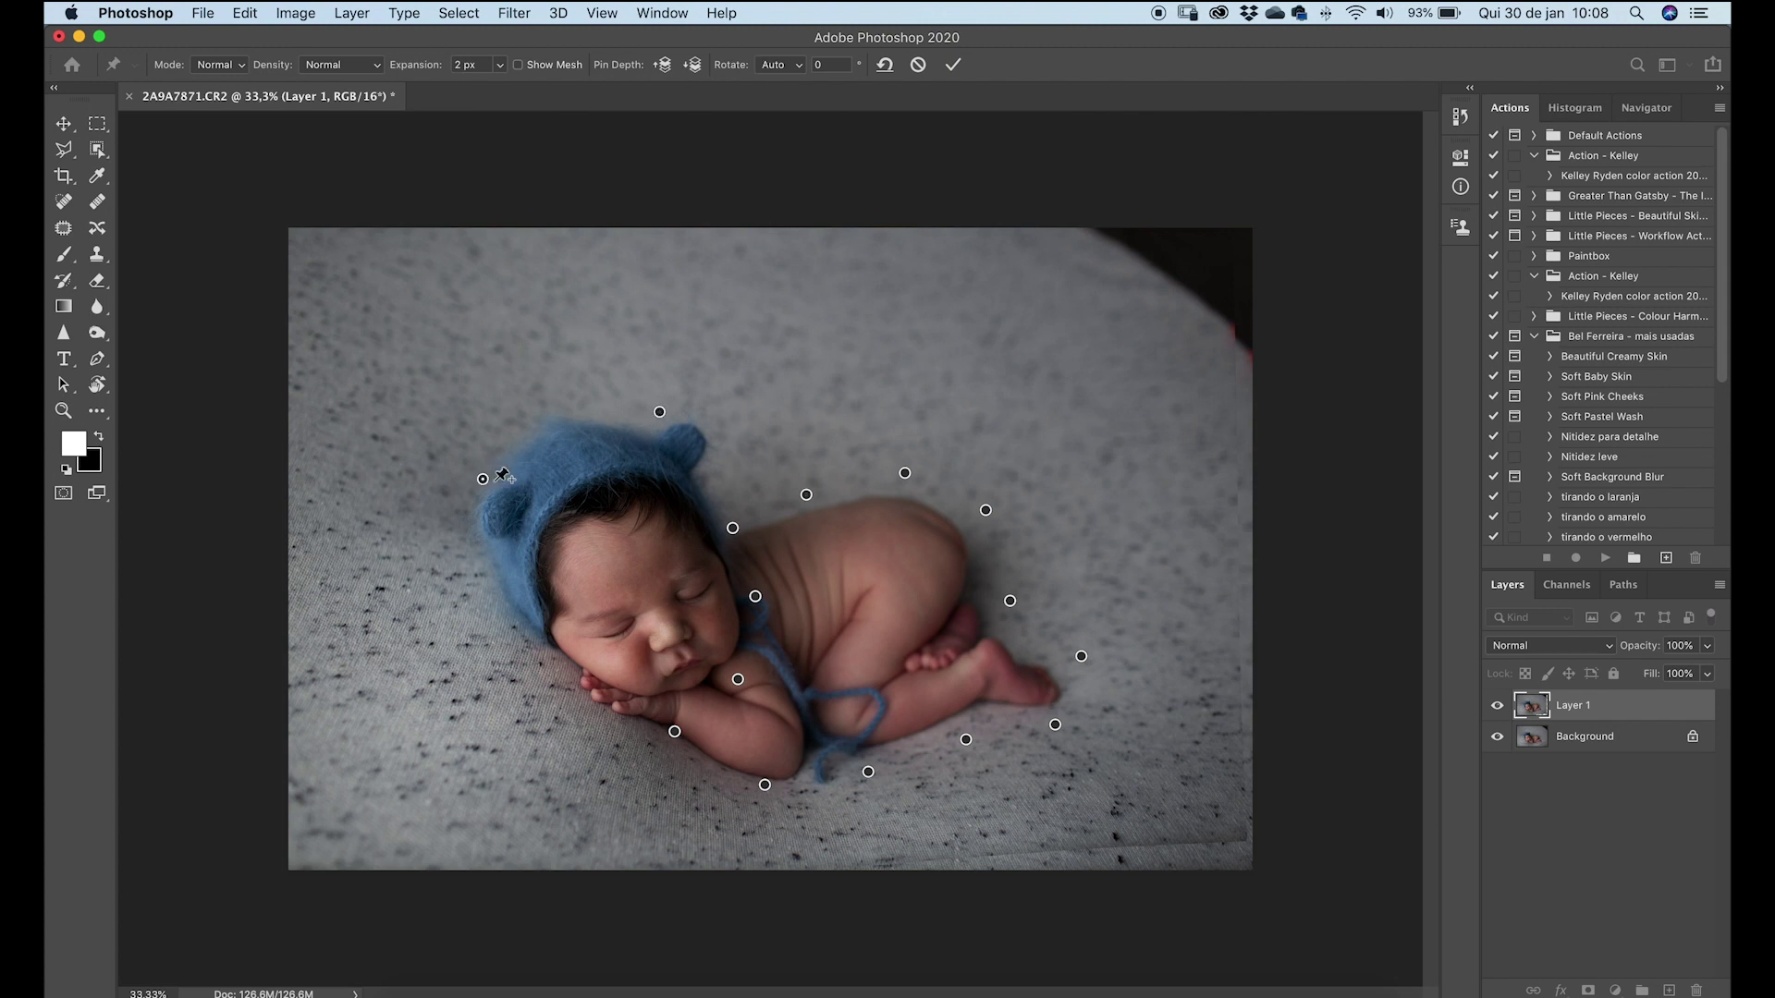
Lower the top of the cap slightly, pull the fingertips down and outward with a new pin, and apply the warp.
click(546, 420)
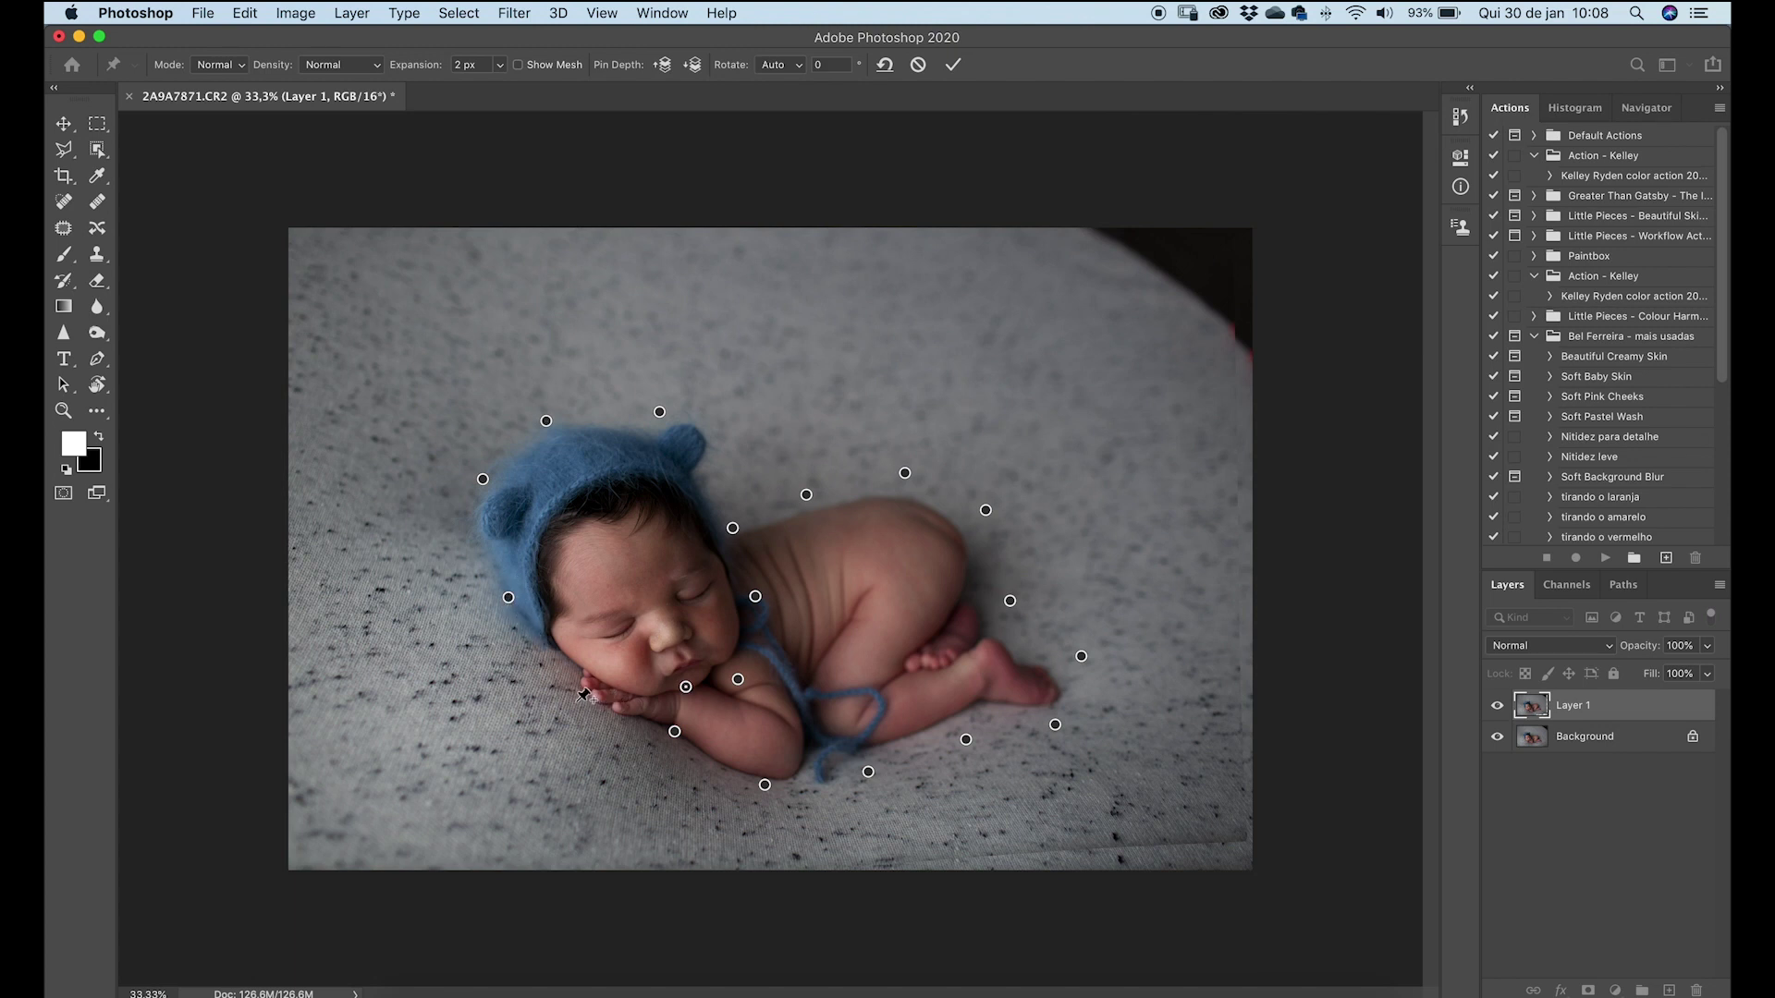
drag(584, 696, 571, 711)
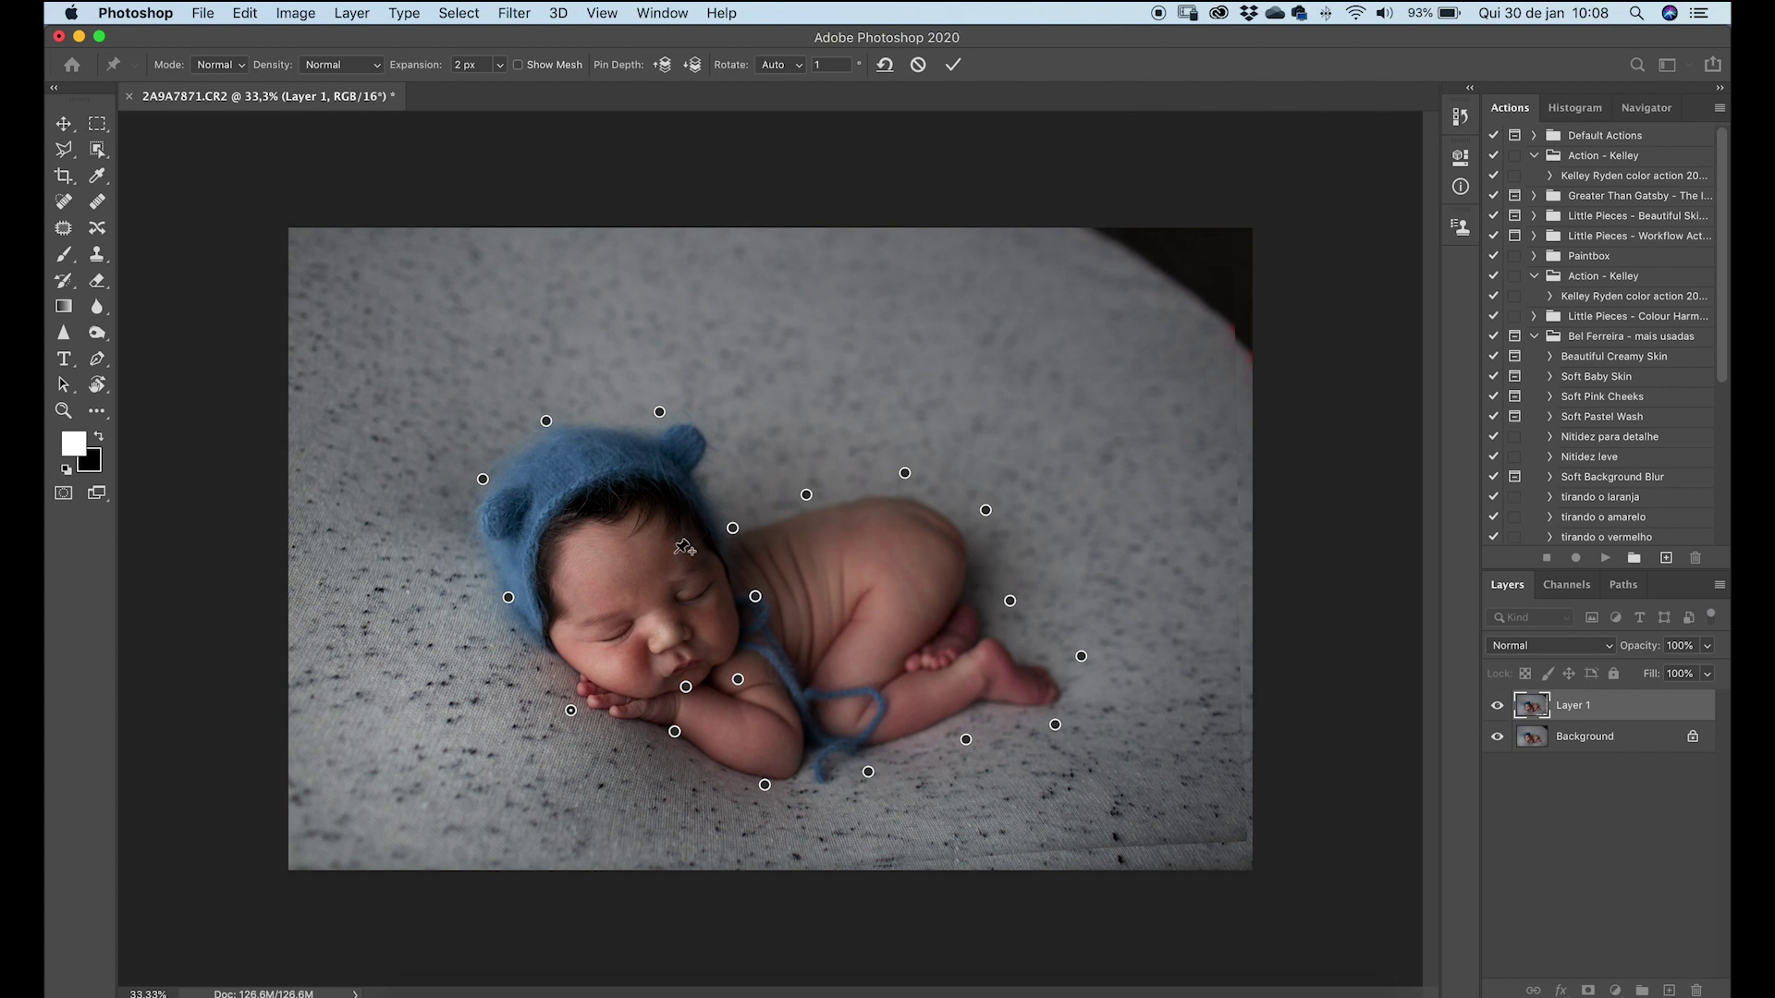
key(Return)
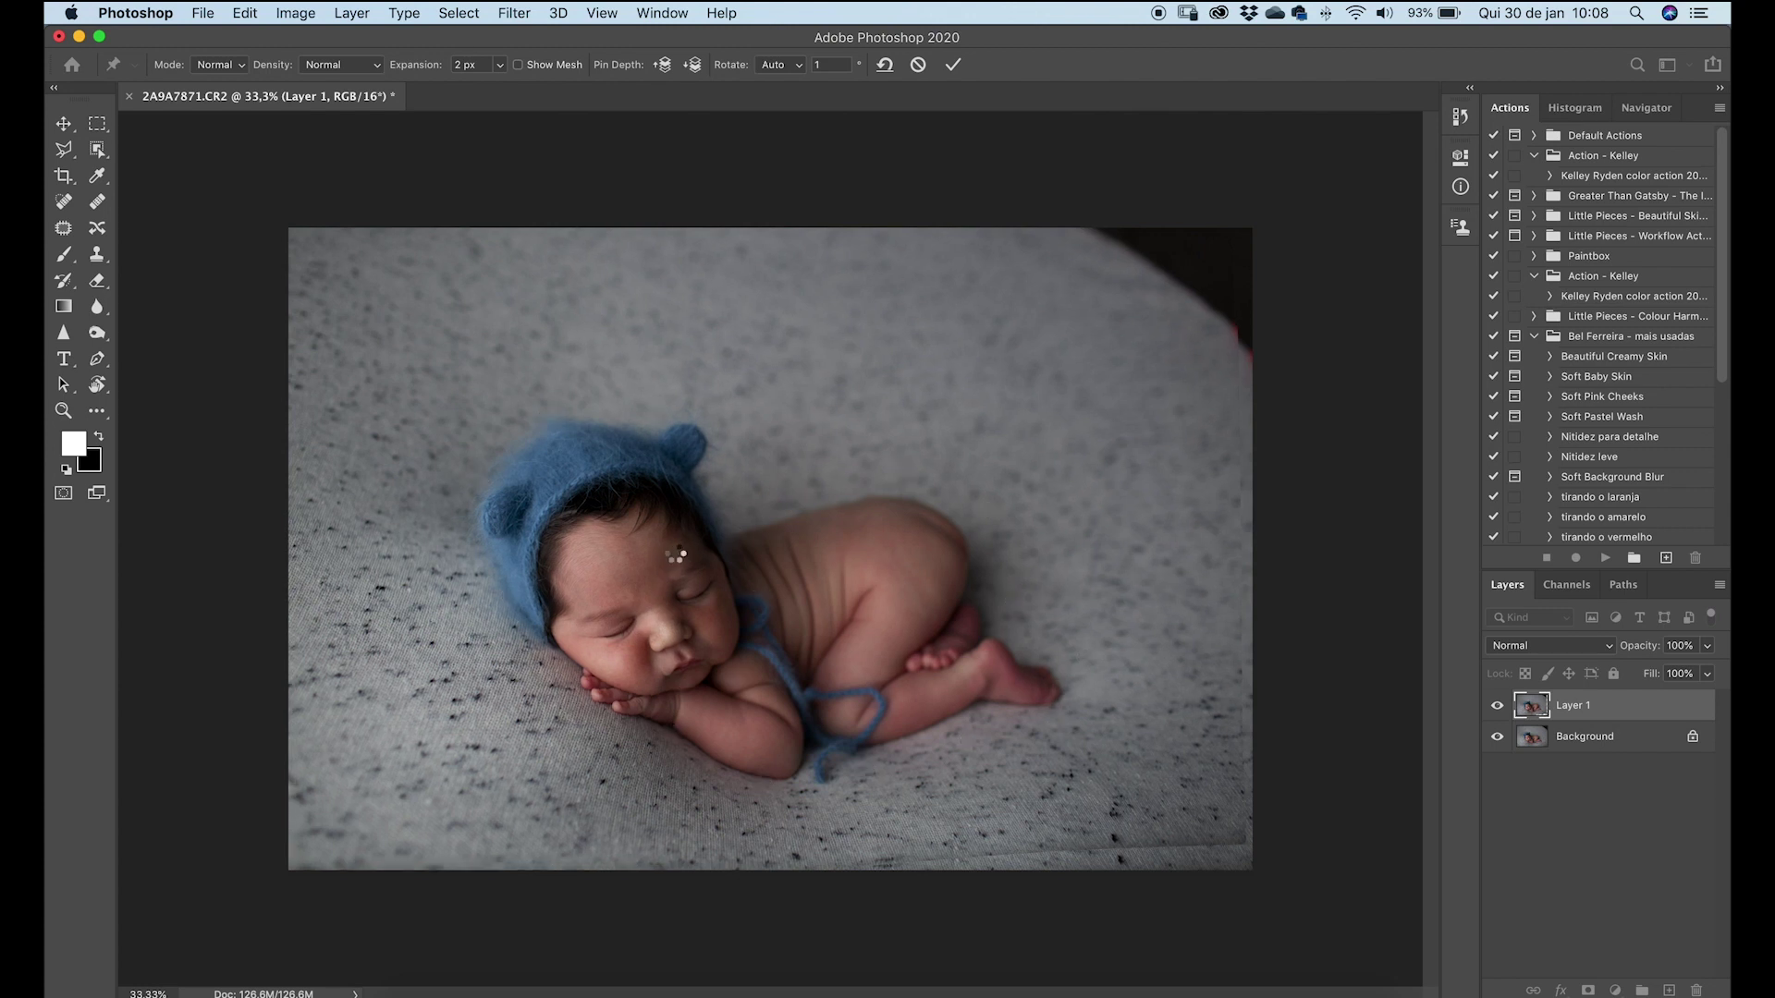
Toggle Layer 1's visibility to compare the baby's pose with the original photo after the second warp.
key(b)
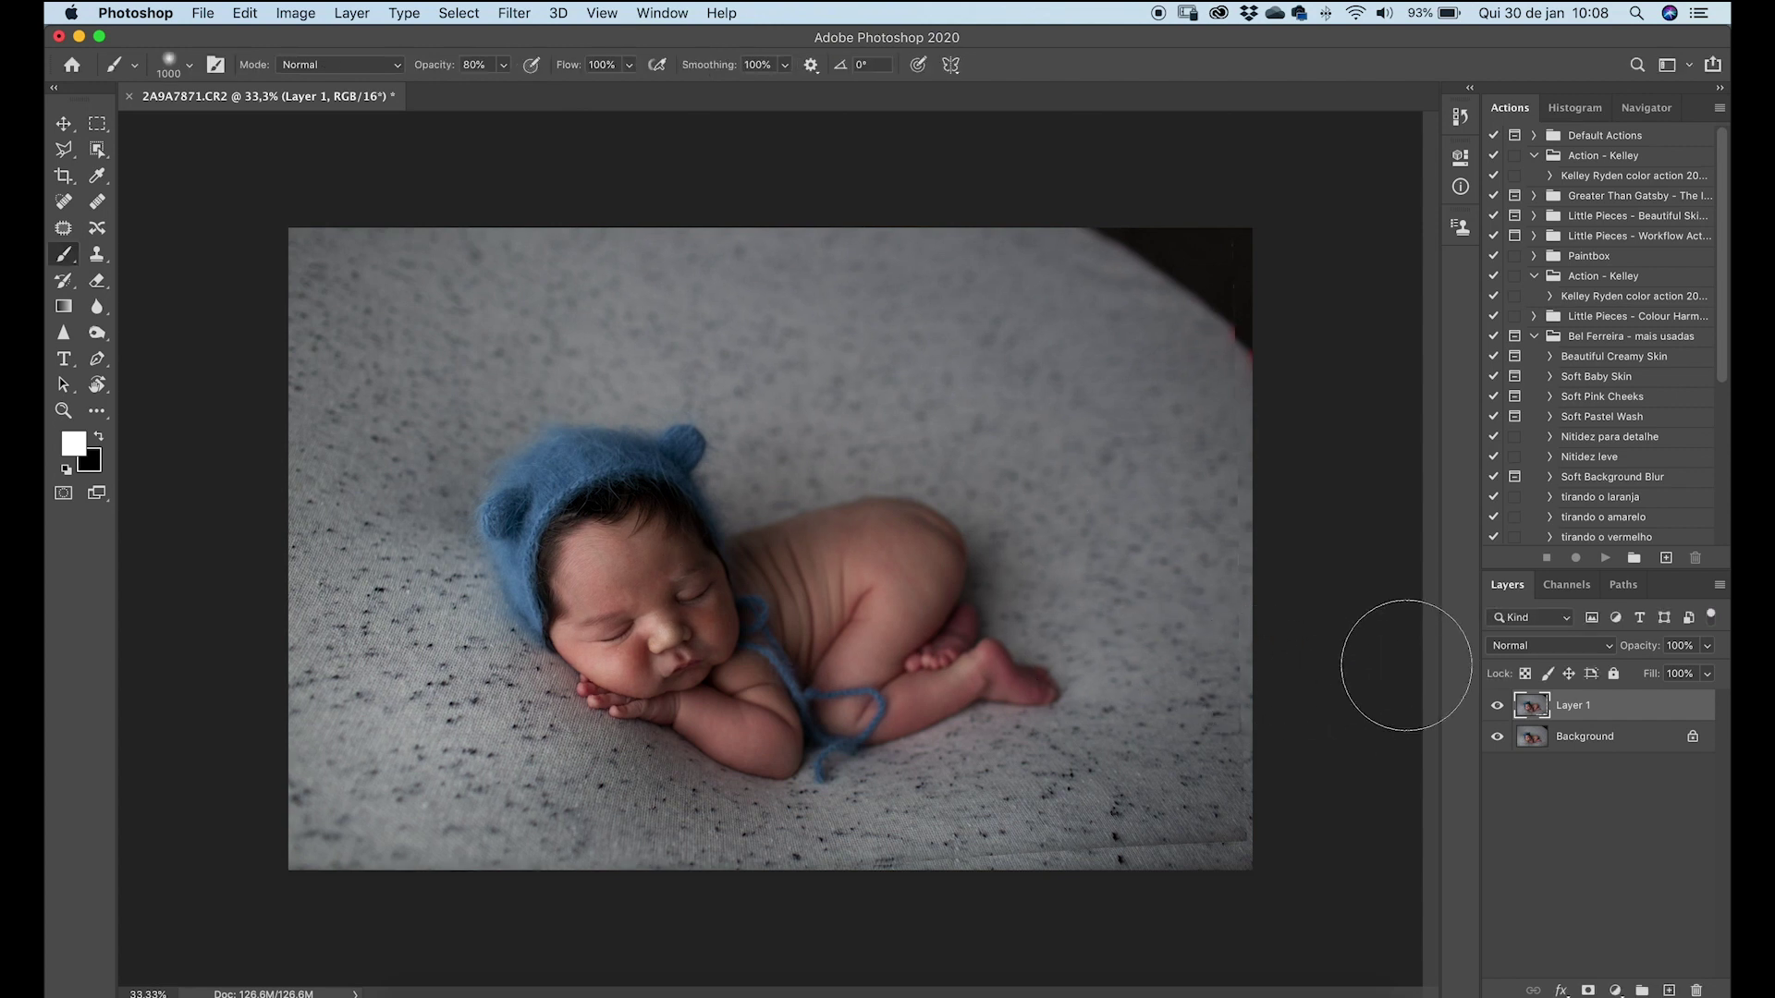
click(1497, 706)
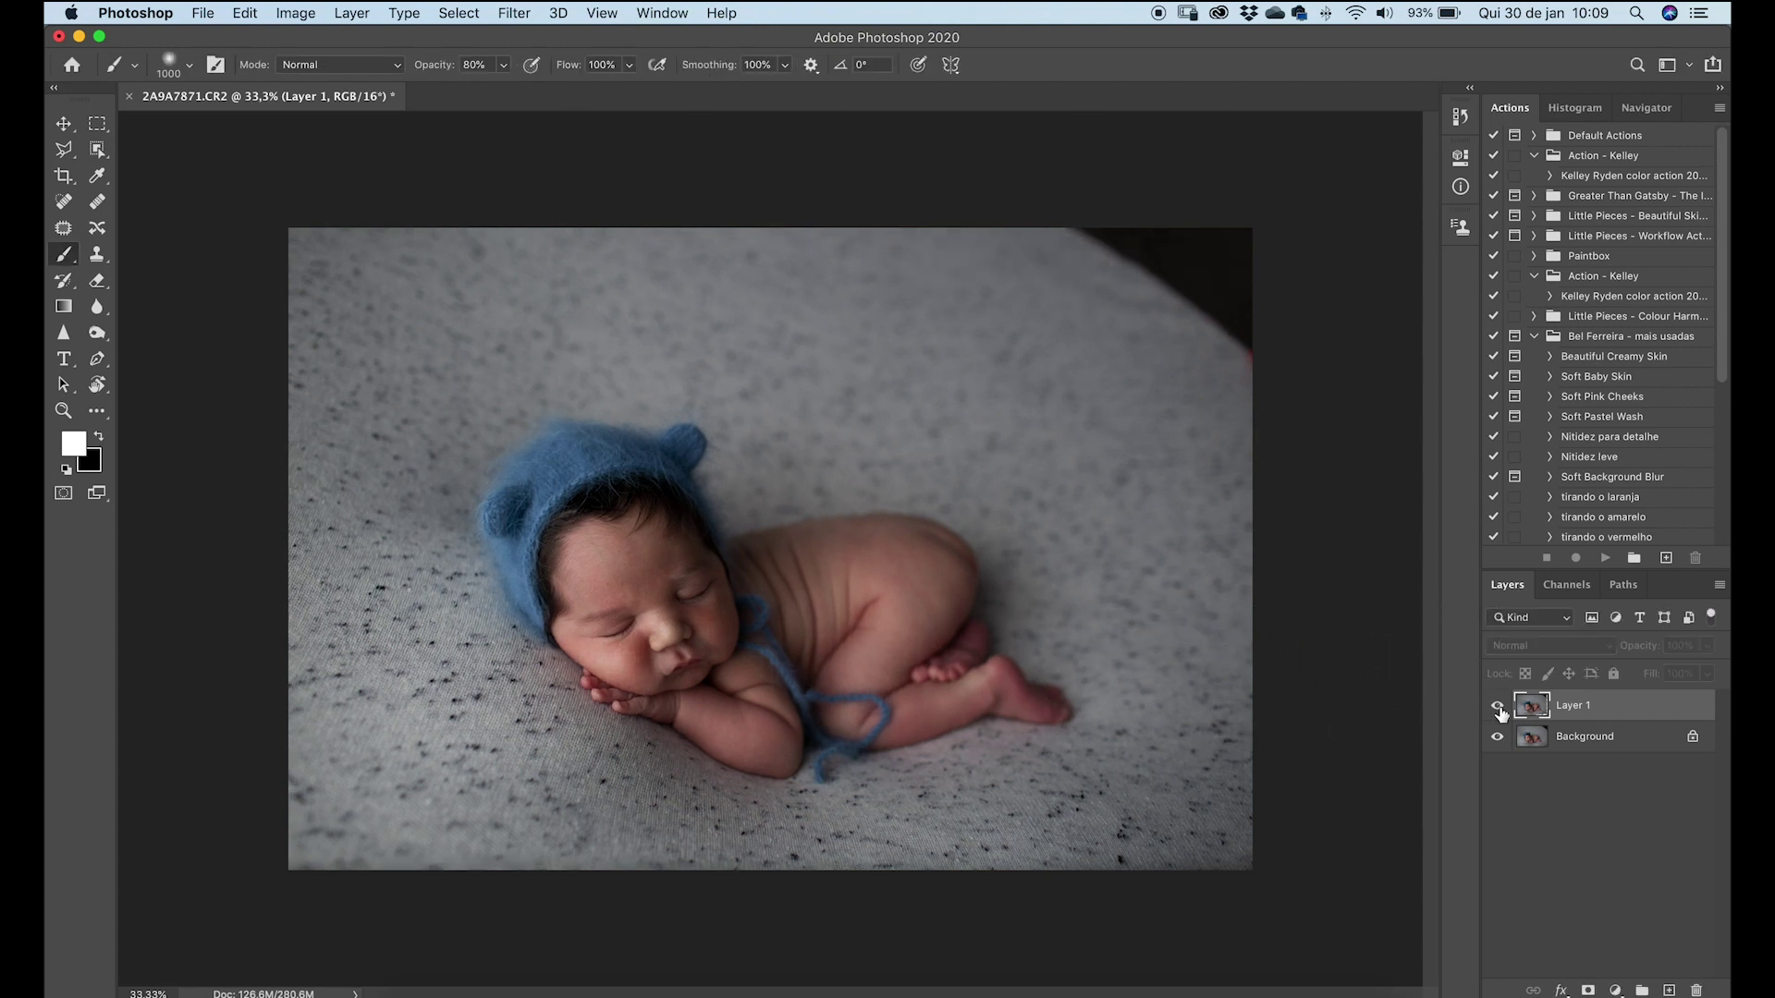
click(1498, 710)
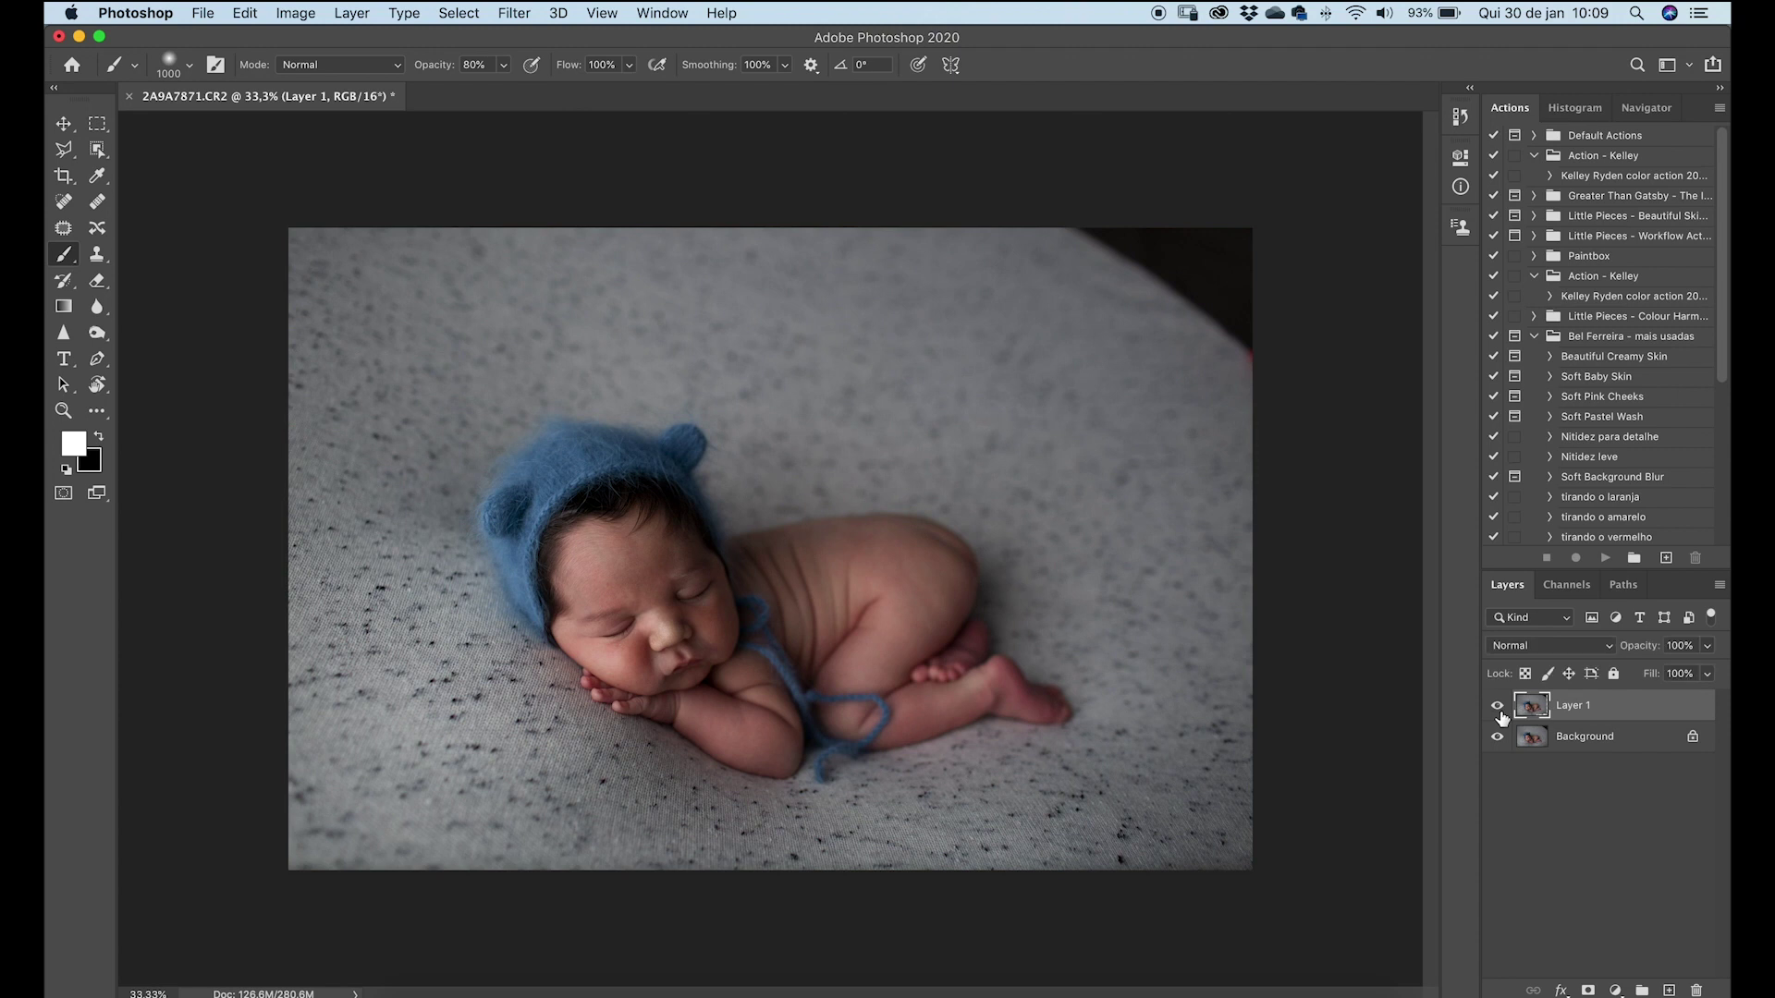
click(1498, 709)
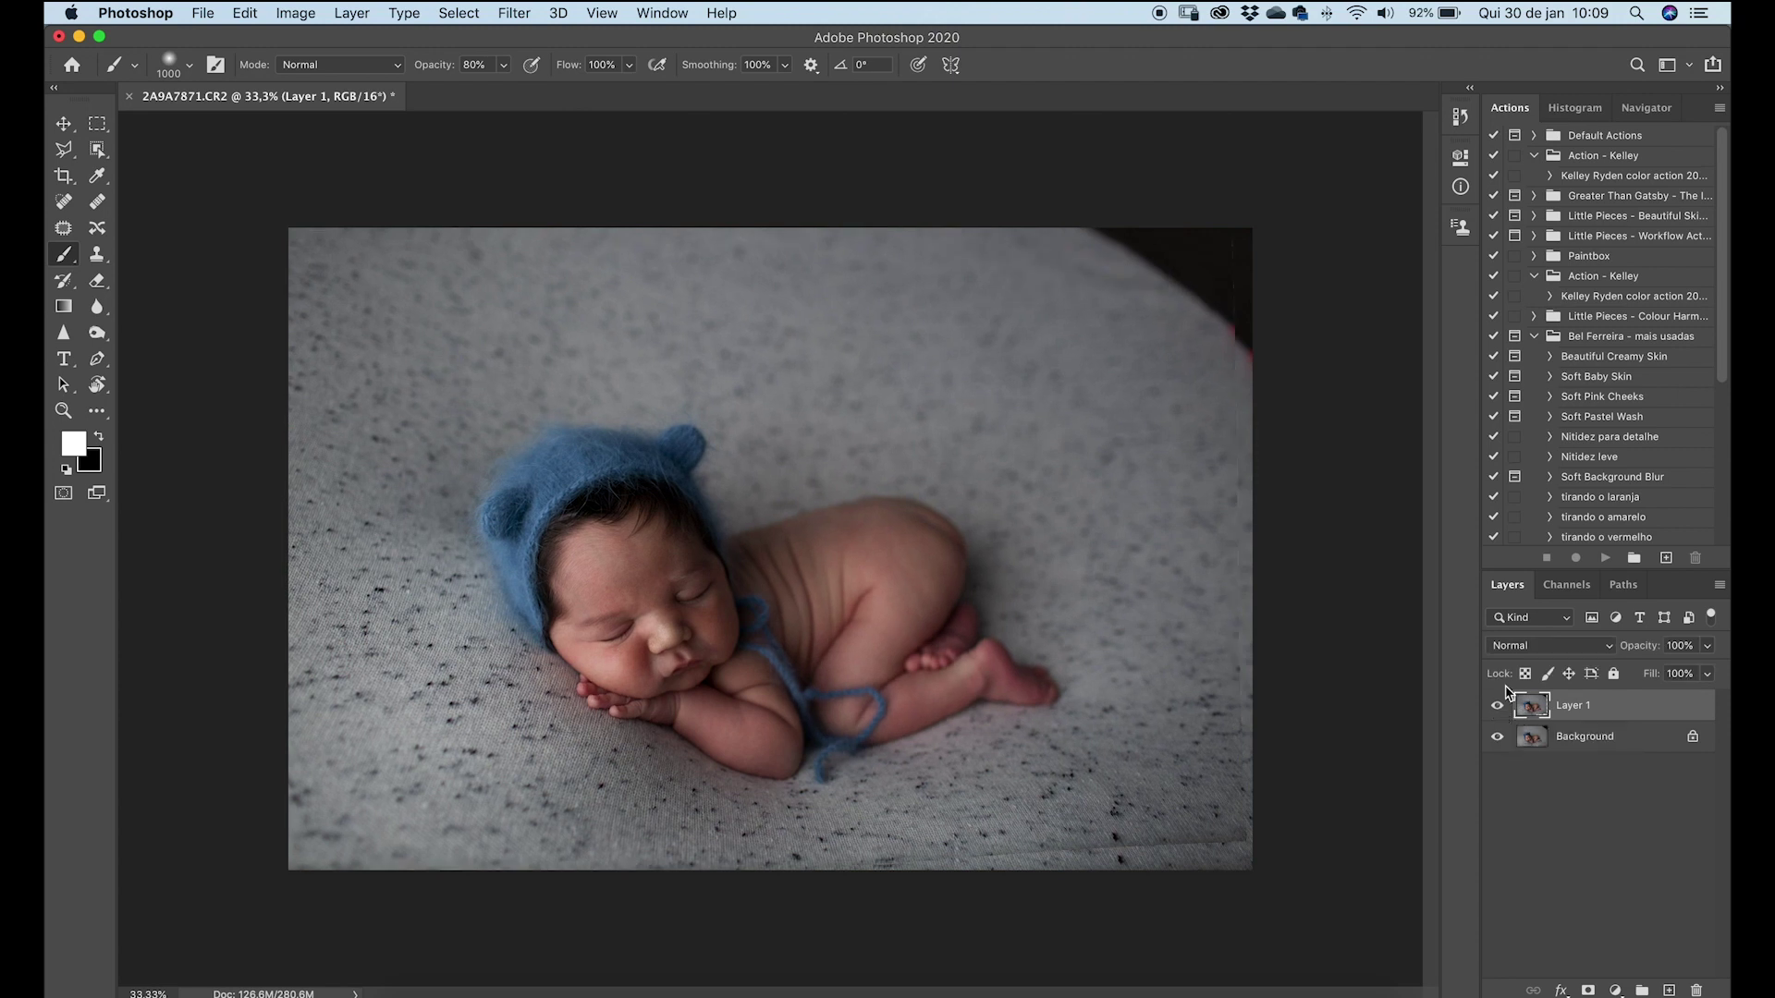
Stamp the visible layers into a new layer and patch the dark corner beyond the blanket with clean fabric.
key(super+alt+shift+e)
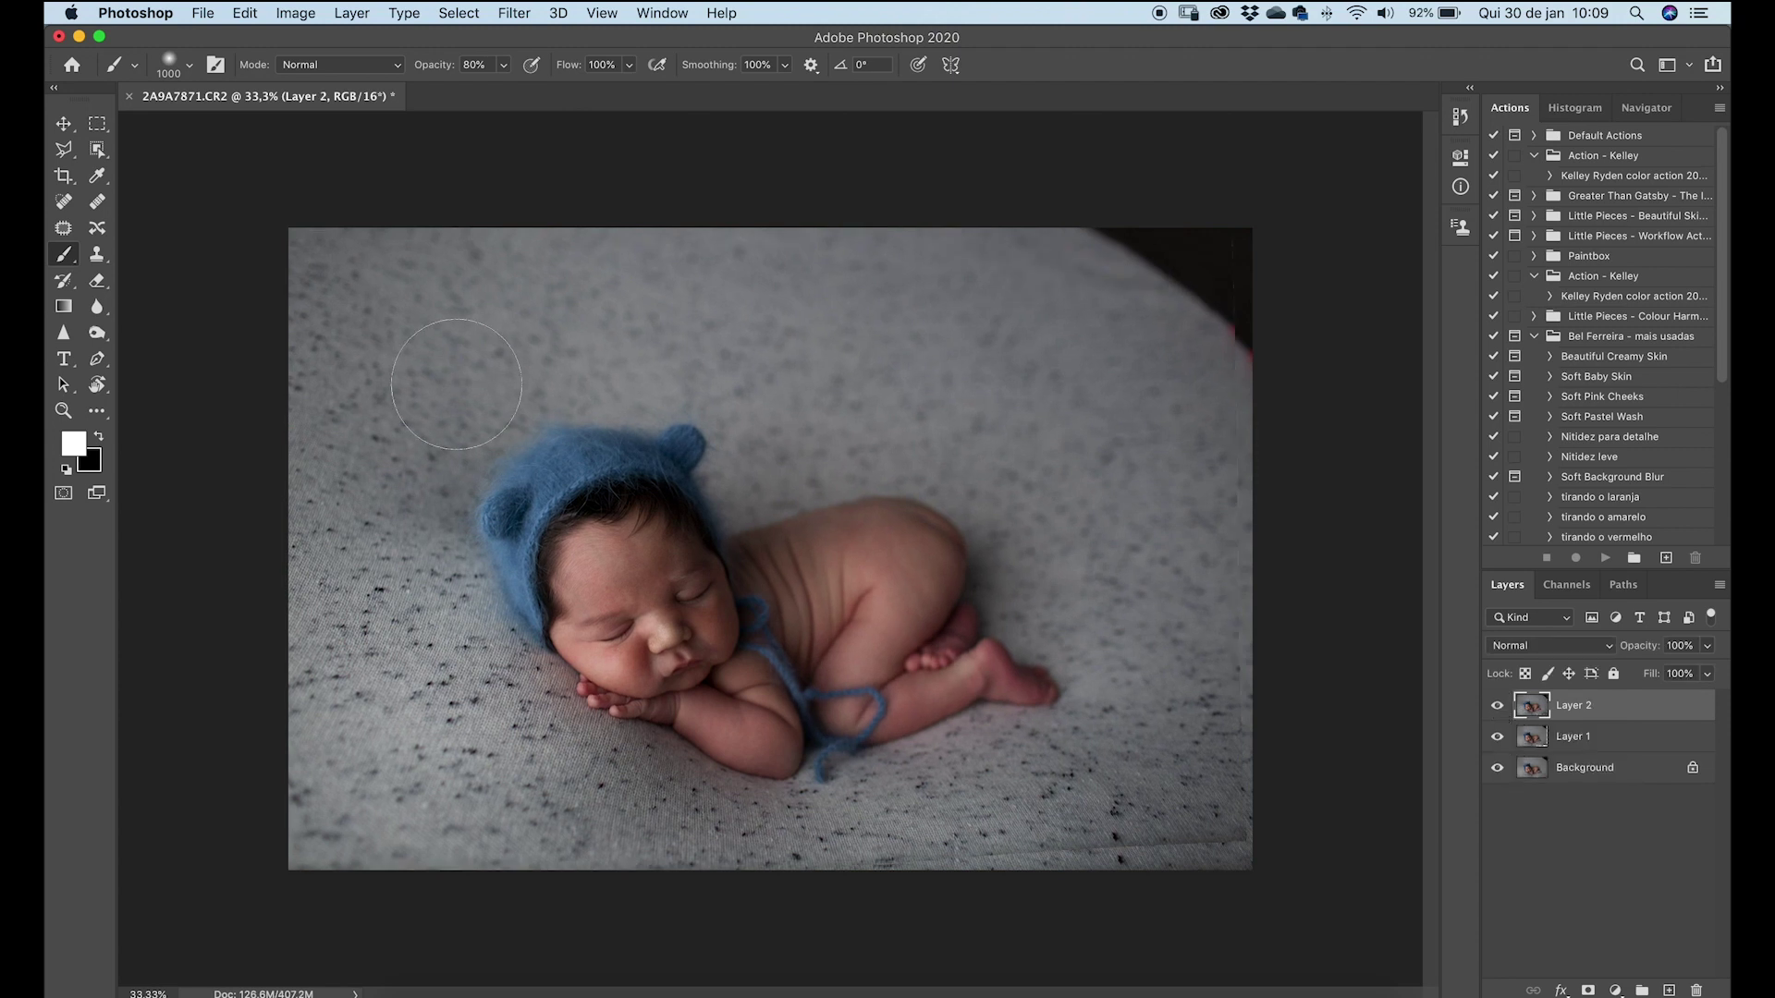
click(63, 228)
mouse_move(1058, 205)
mouse_down()
mouse_move(1261, 420)
mouse_move(1210, 184)
mouse_up()
mouse_move(1226, 381)
mouse_down()
mouse_move(1113, 337)
mouse_move(1142, 451)
mouse_up()
key(cmd+d)
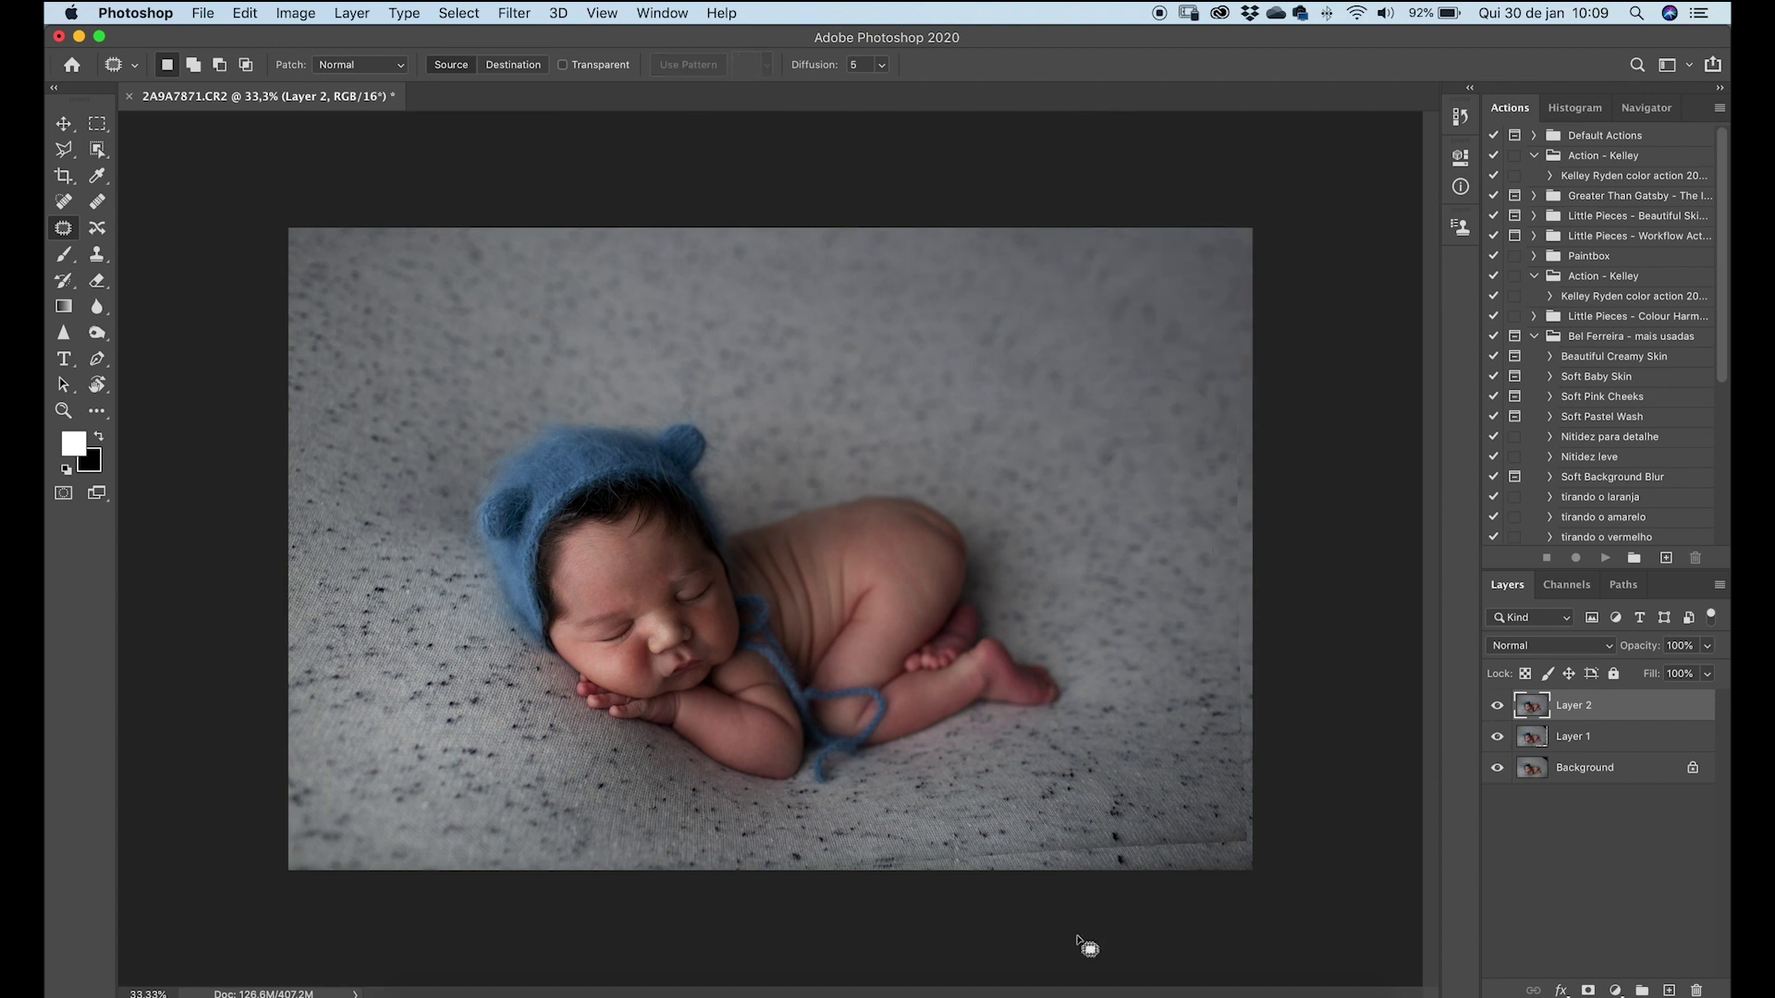
Patch a section of the seam line in the fabric along the photo's lower edge, below the baby's feet.
scroll(935, 901, up, 3)
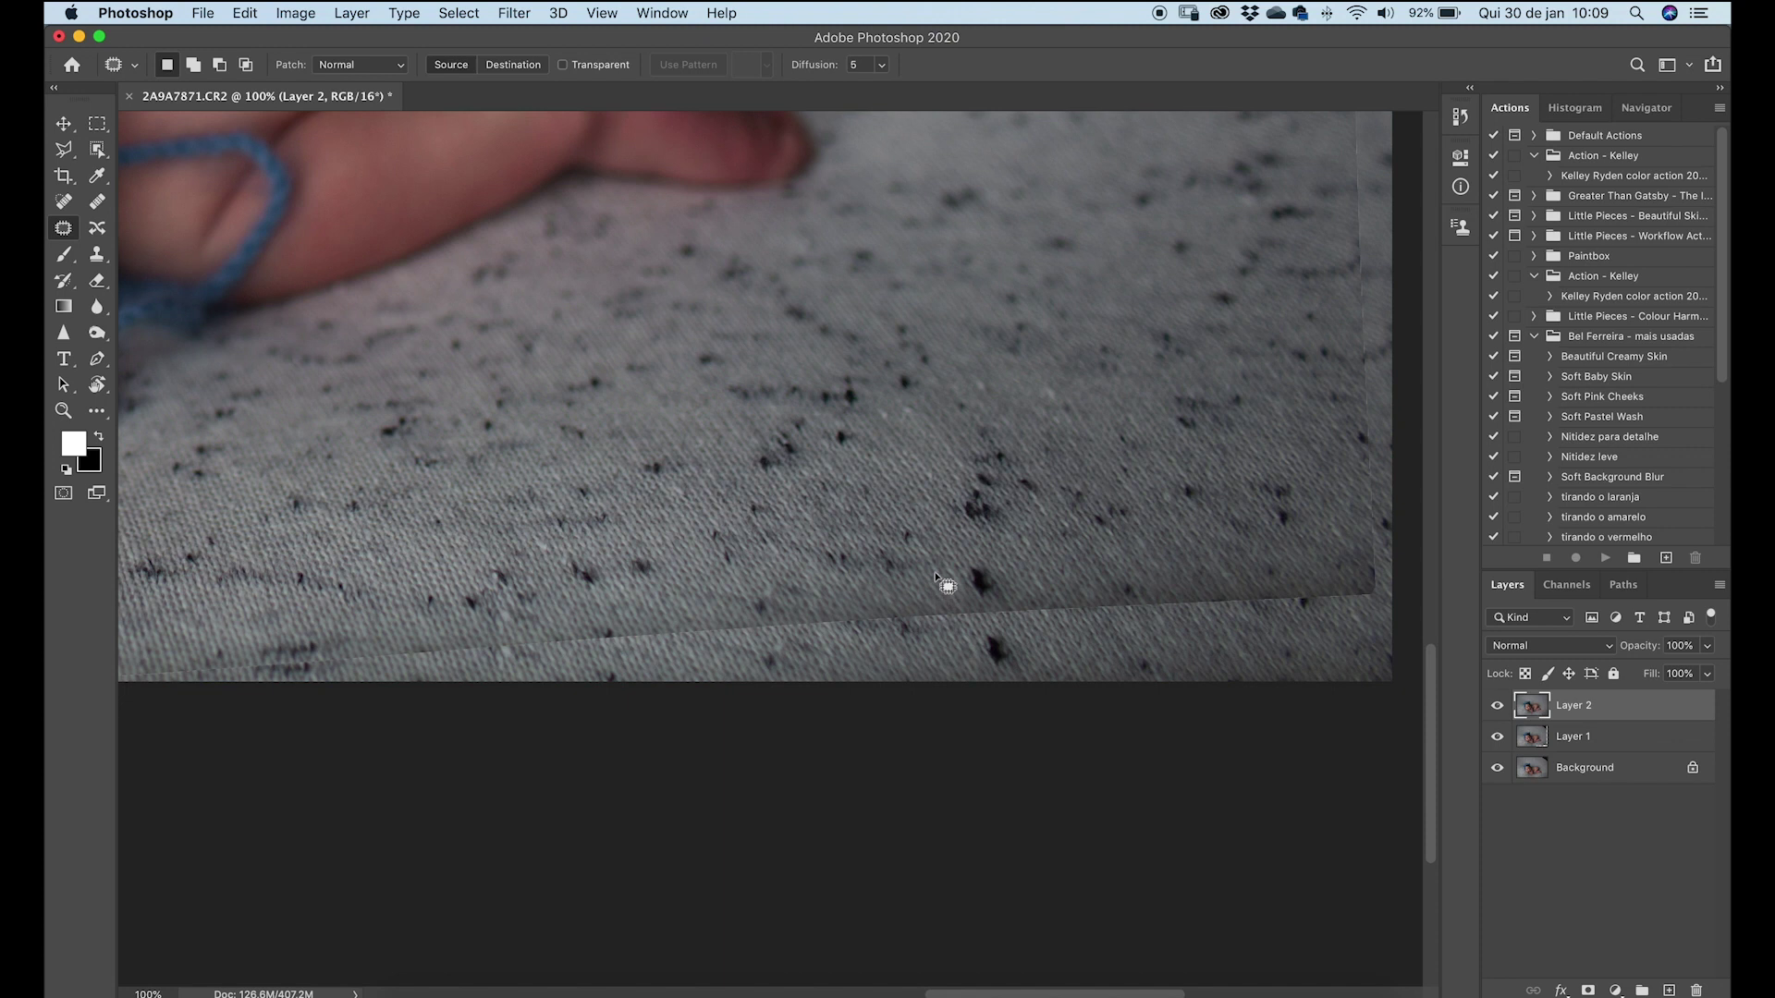
drag(1070, 546, 1283, 625)
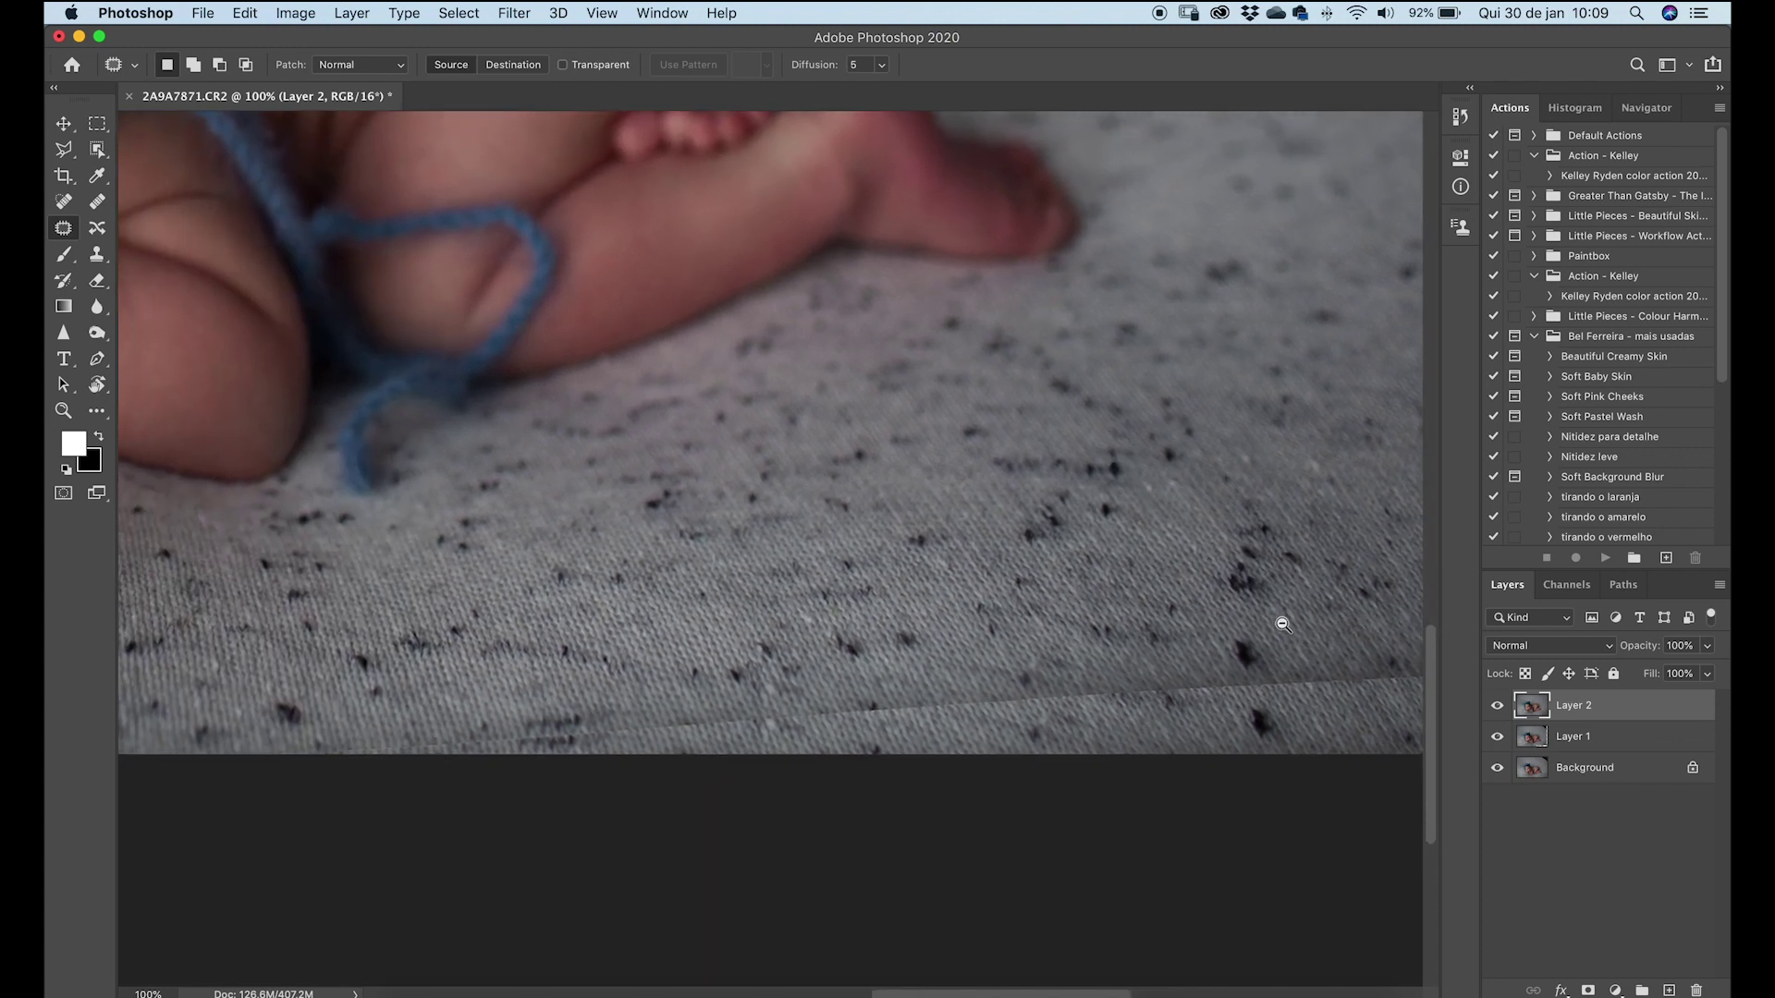
alt+click(1283, 625)
alt+click(1126, 611)
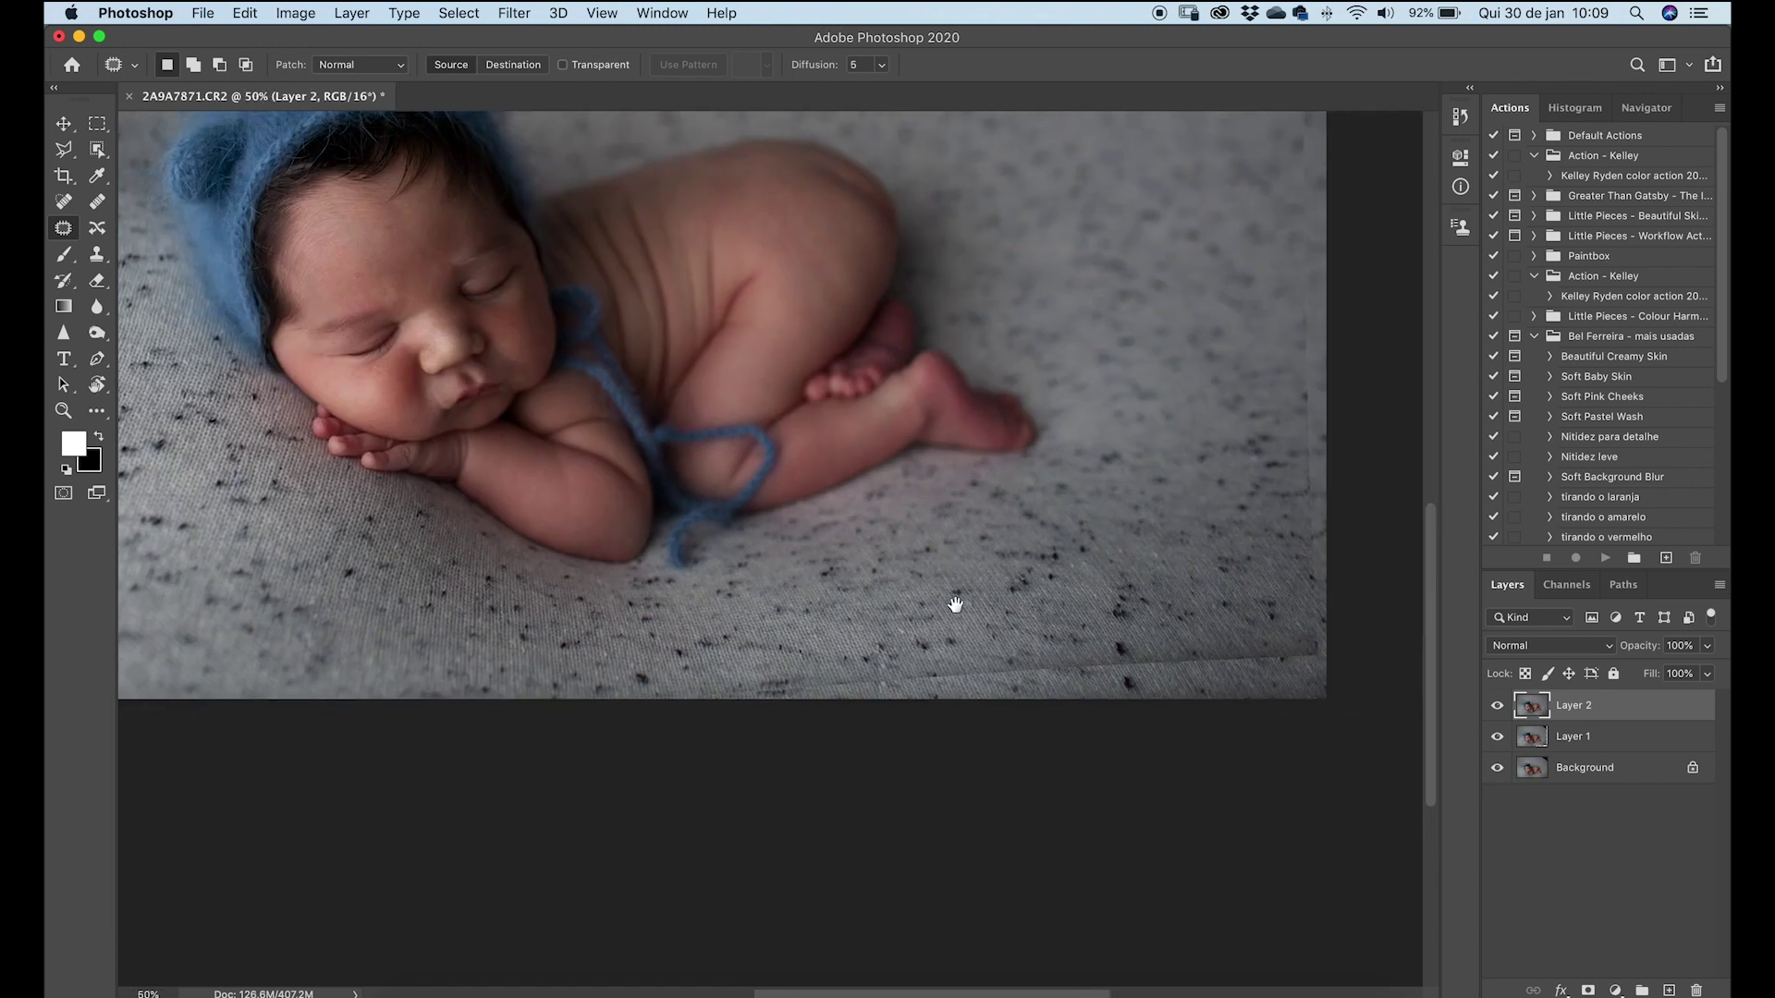
drag(1092, 593, 1038, 801)
scroll(1030, 745, down, 1)
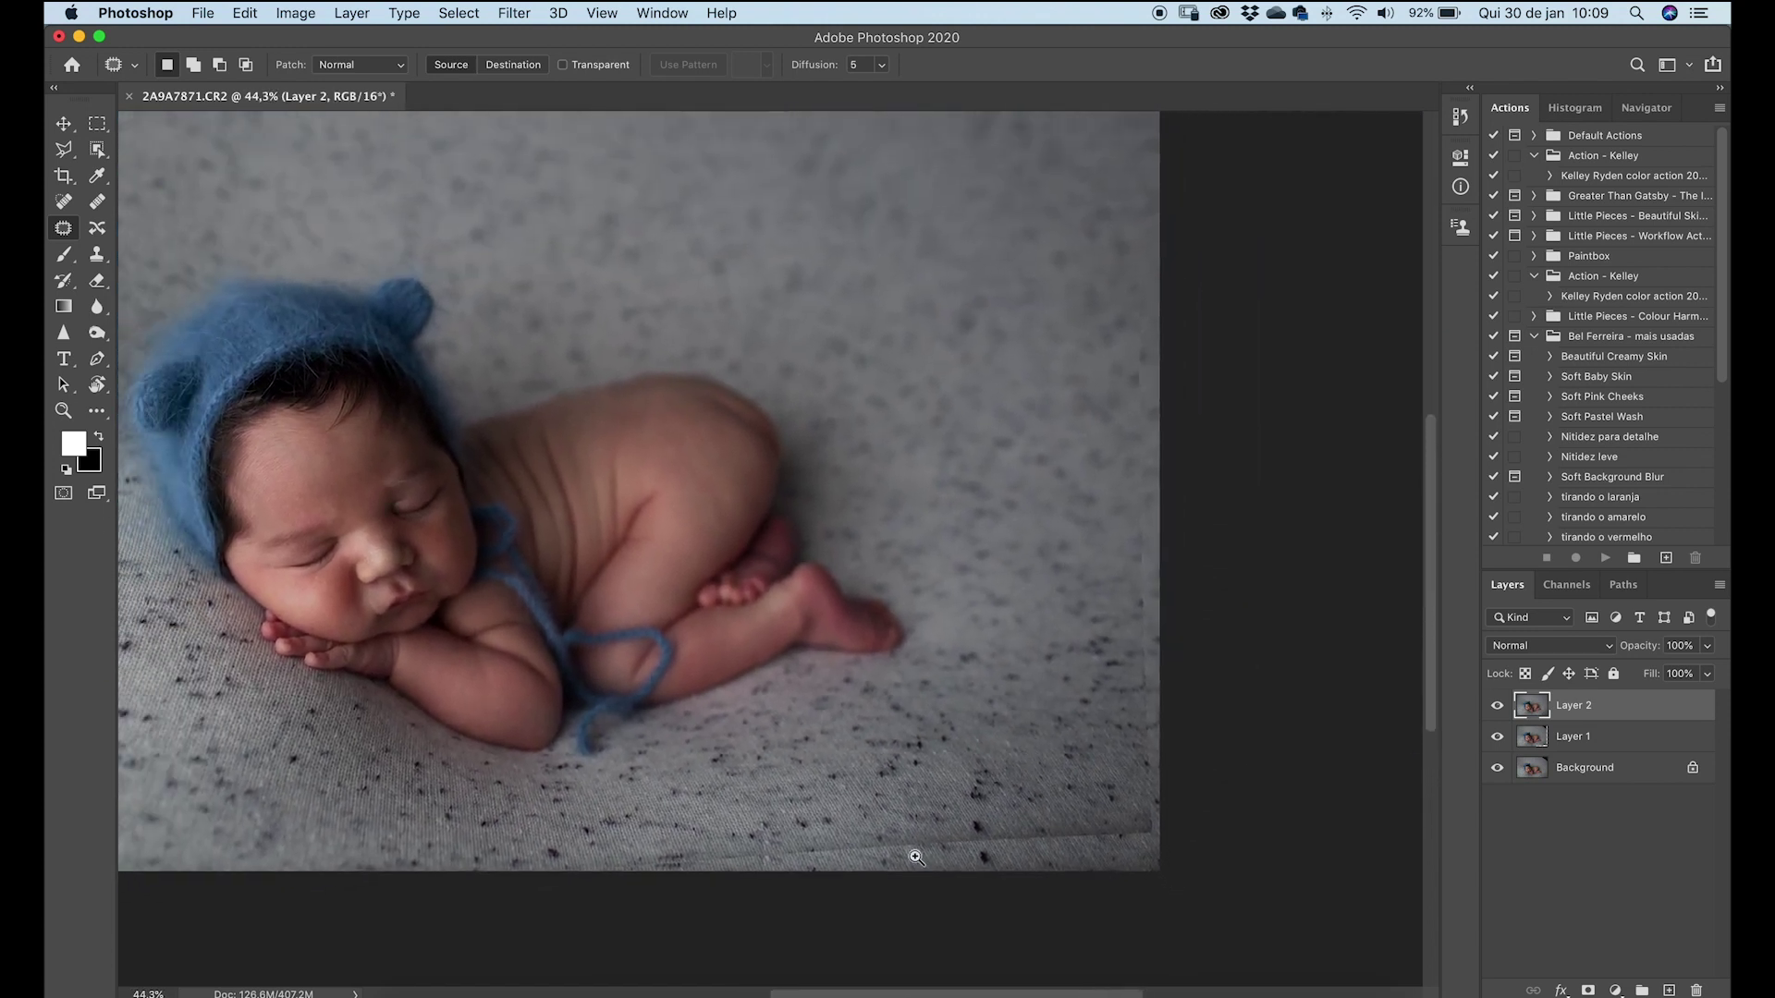
scroll(912, 852, left, 1)
scroll(863, 844, up, 3)
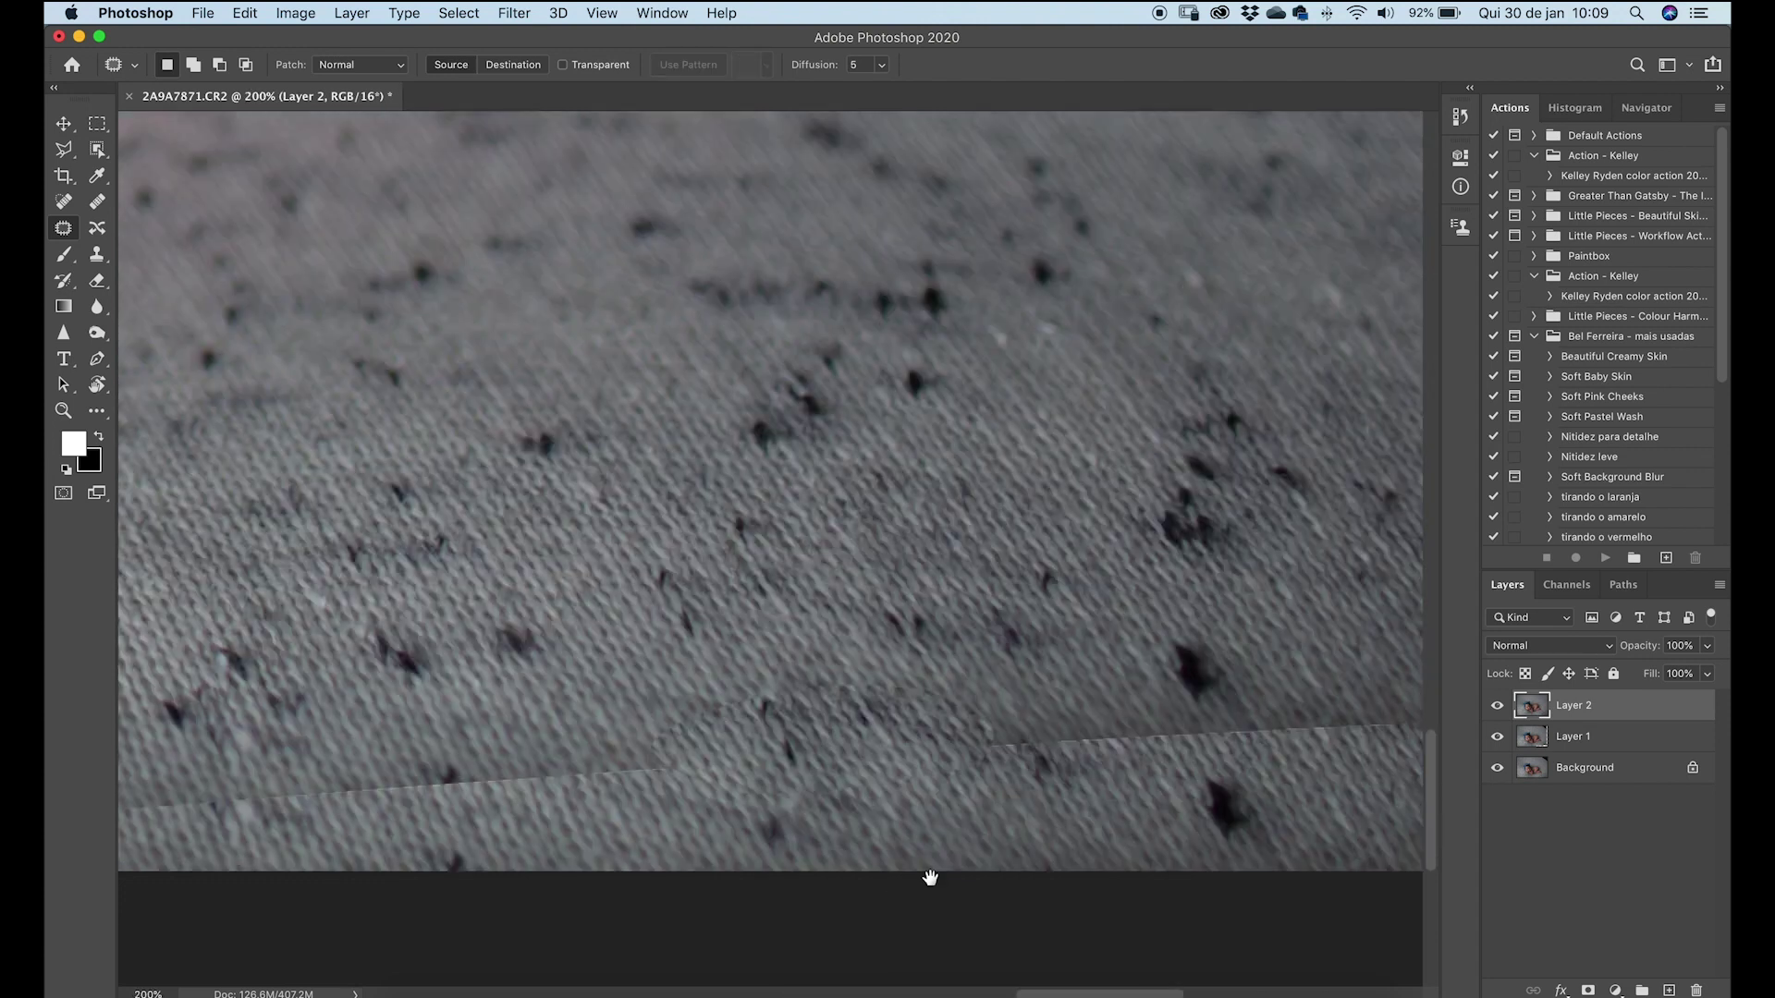
mouse_move(983, 715)
mouse_down()
mouse_move(1017, 653)
mouse_move(1086, 766)
mouse_up()
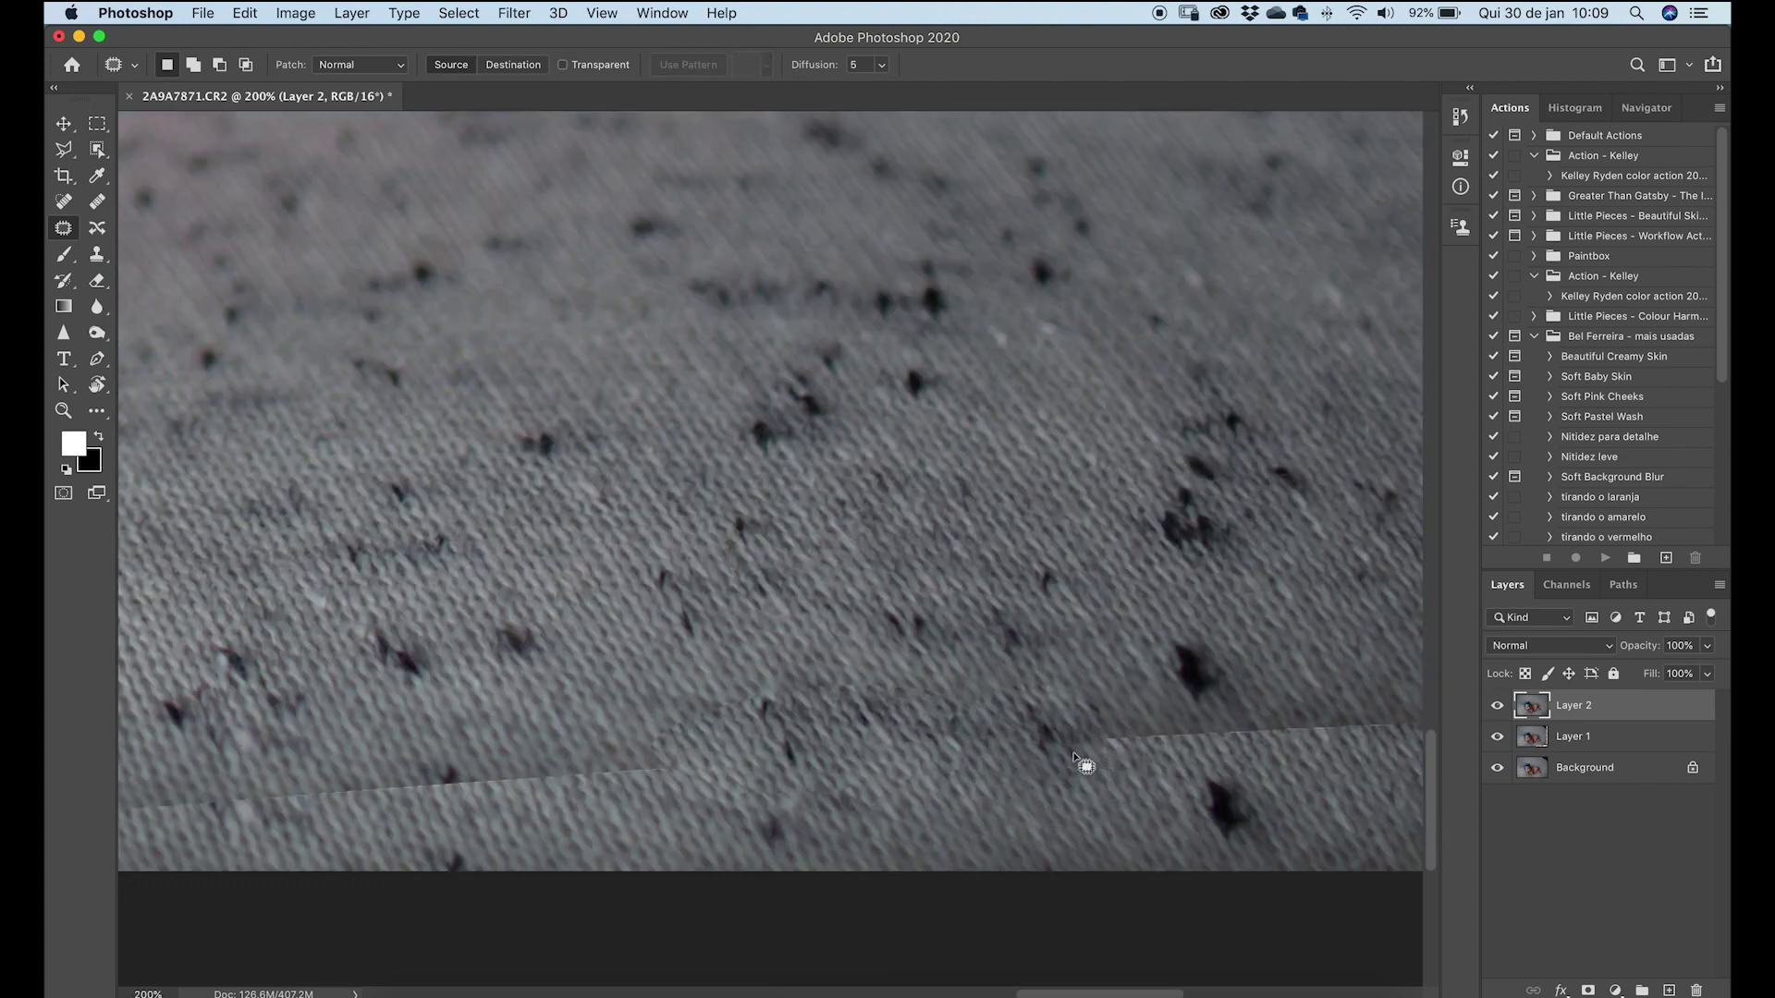
scroll(806, 657, down, 3)
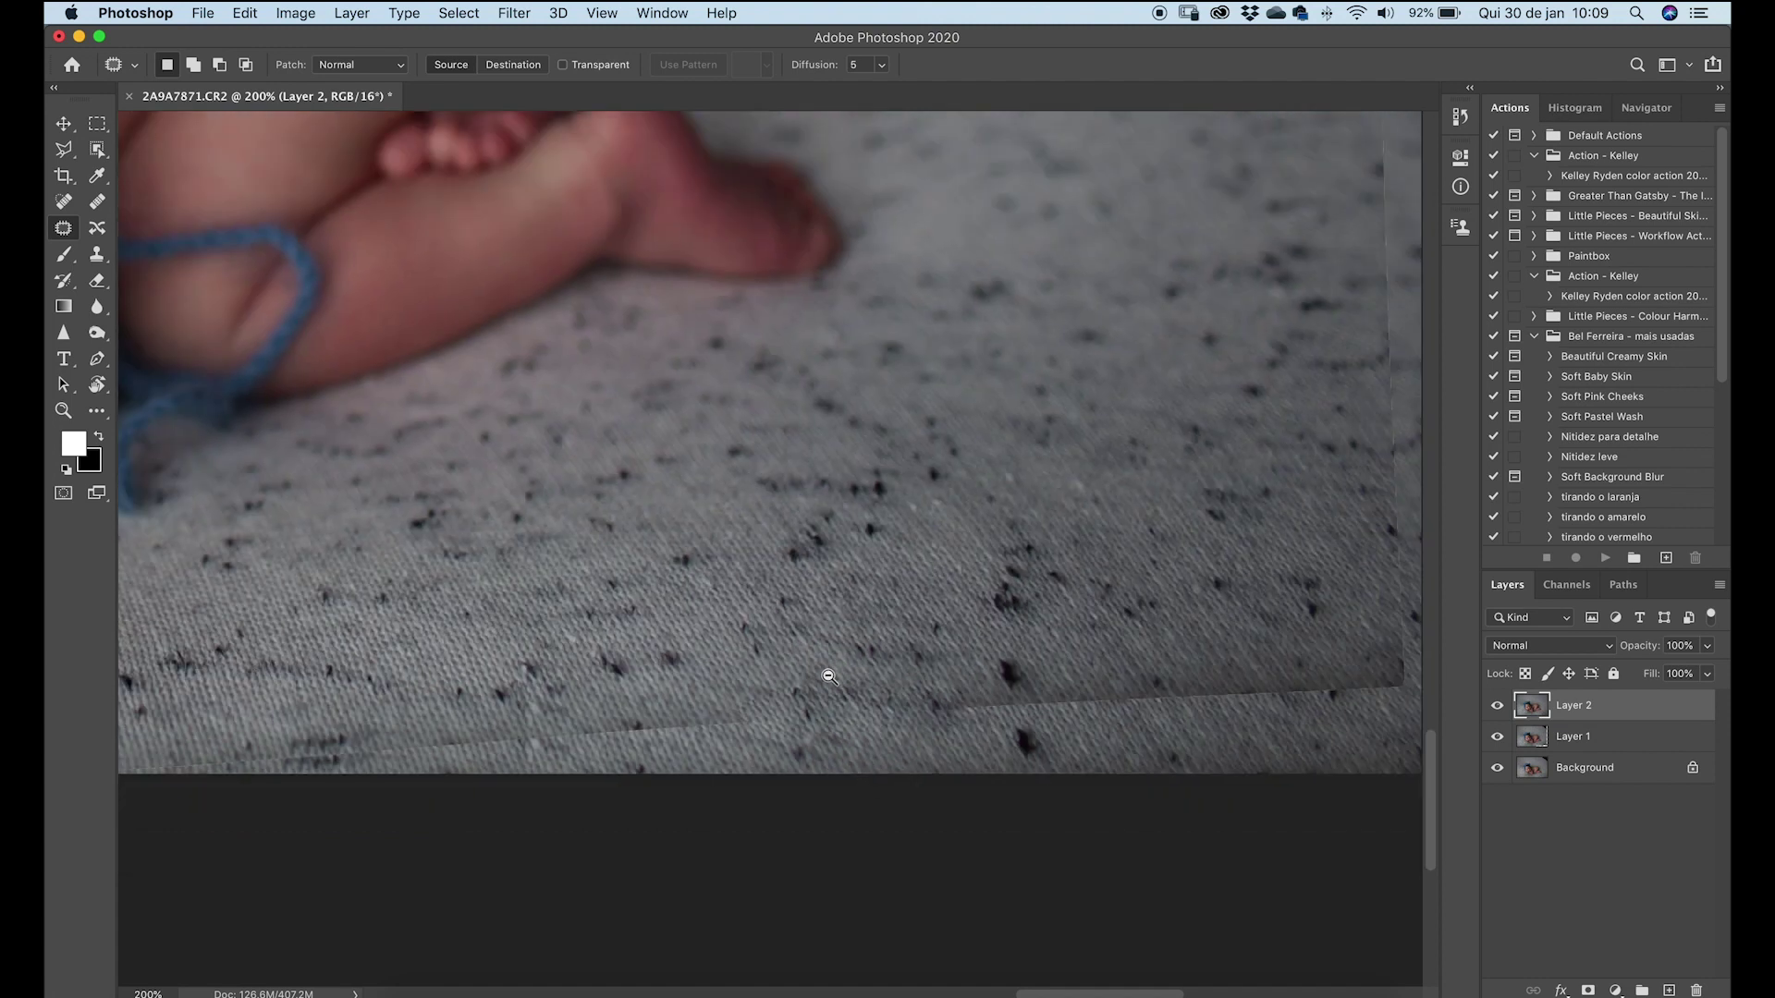
scroll(867, 662, down, 2)
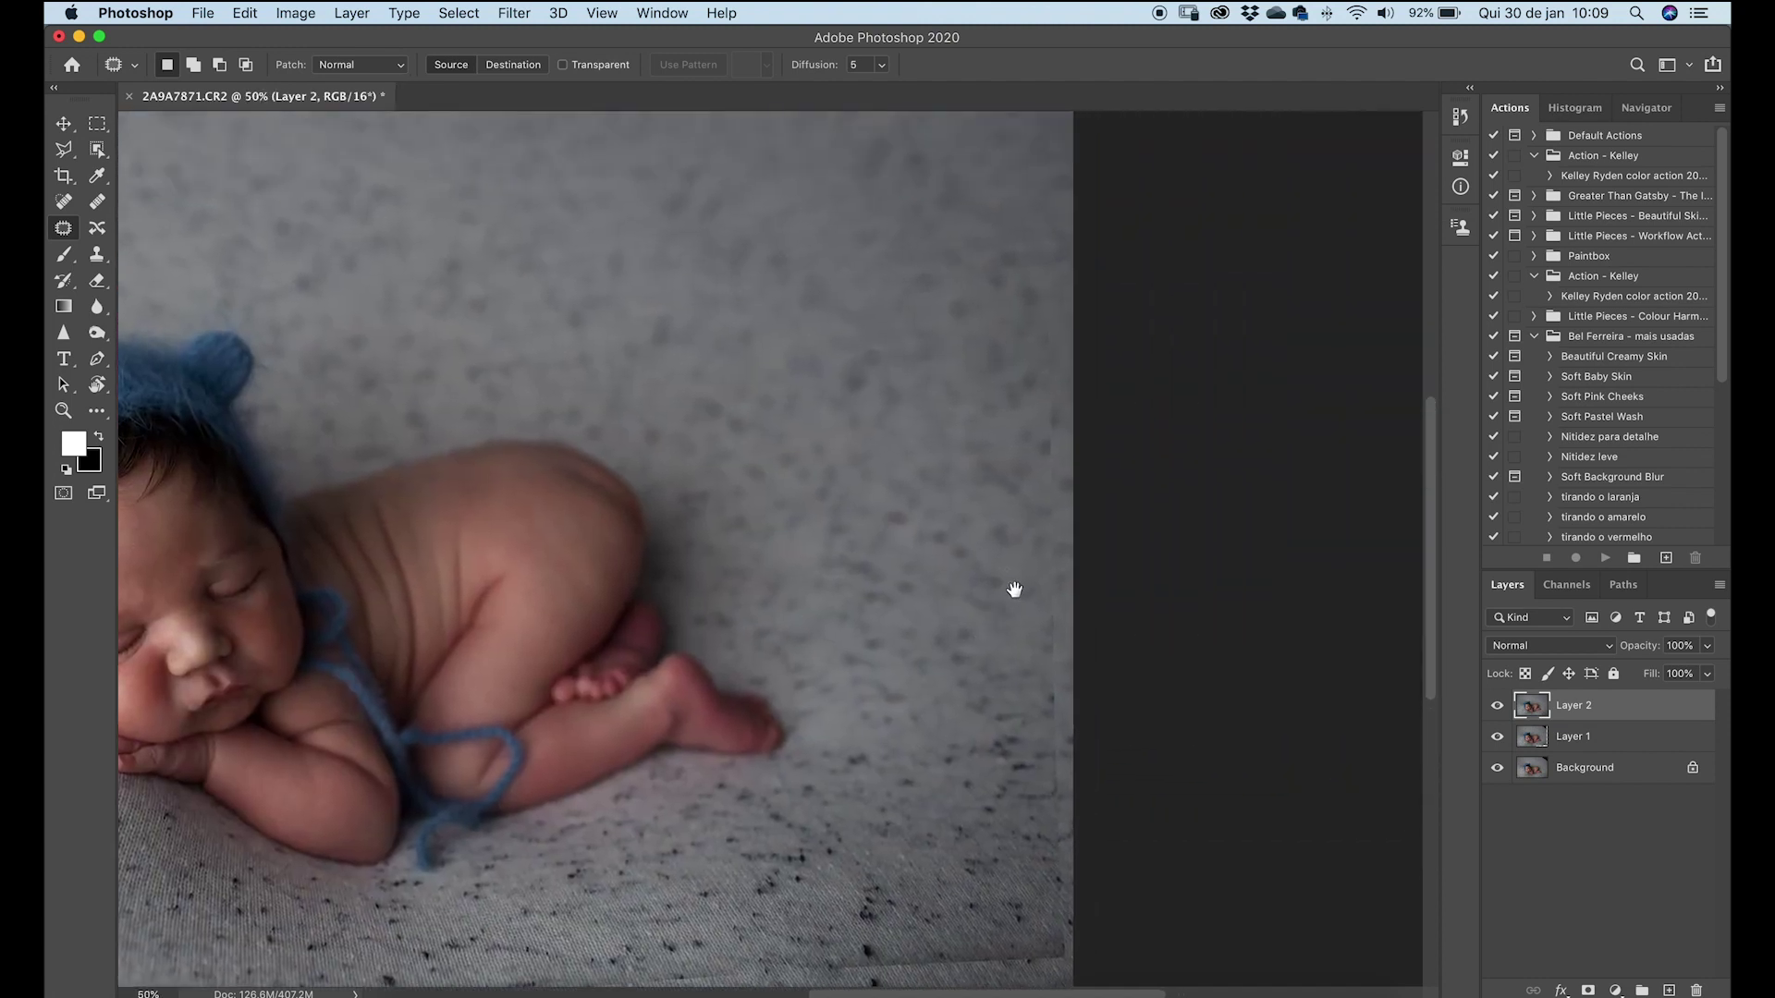
scroll(852, 296, down, 1)
scroll(834, 386, down, 2)
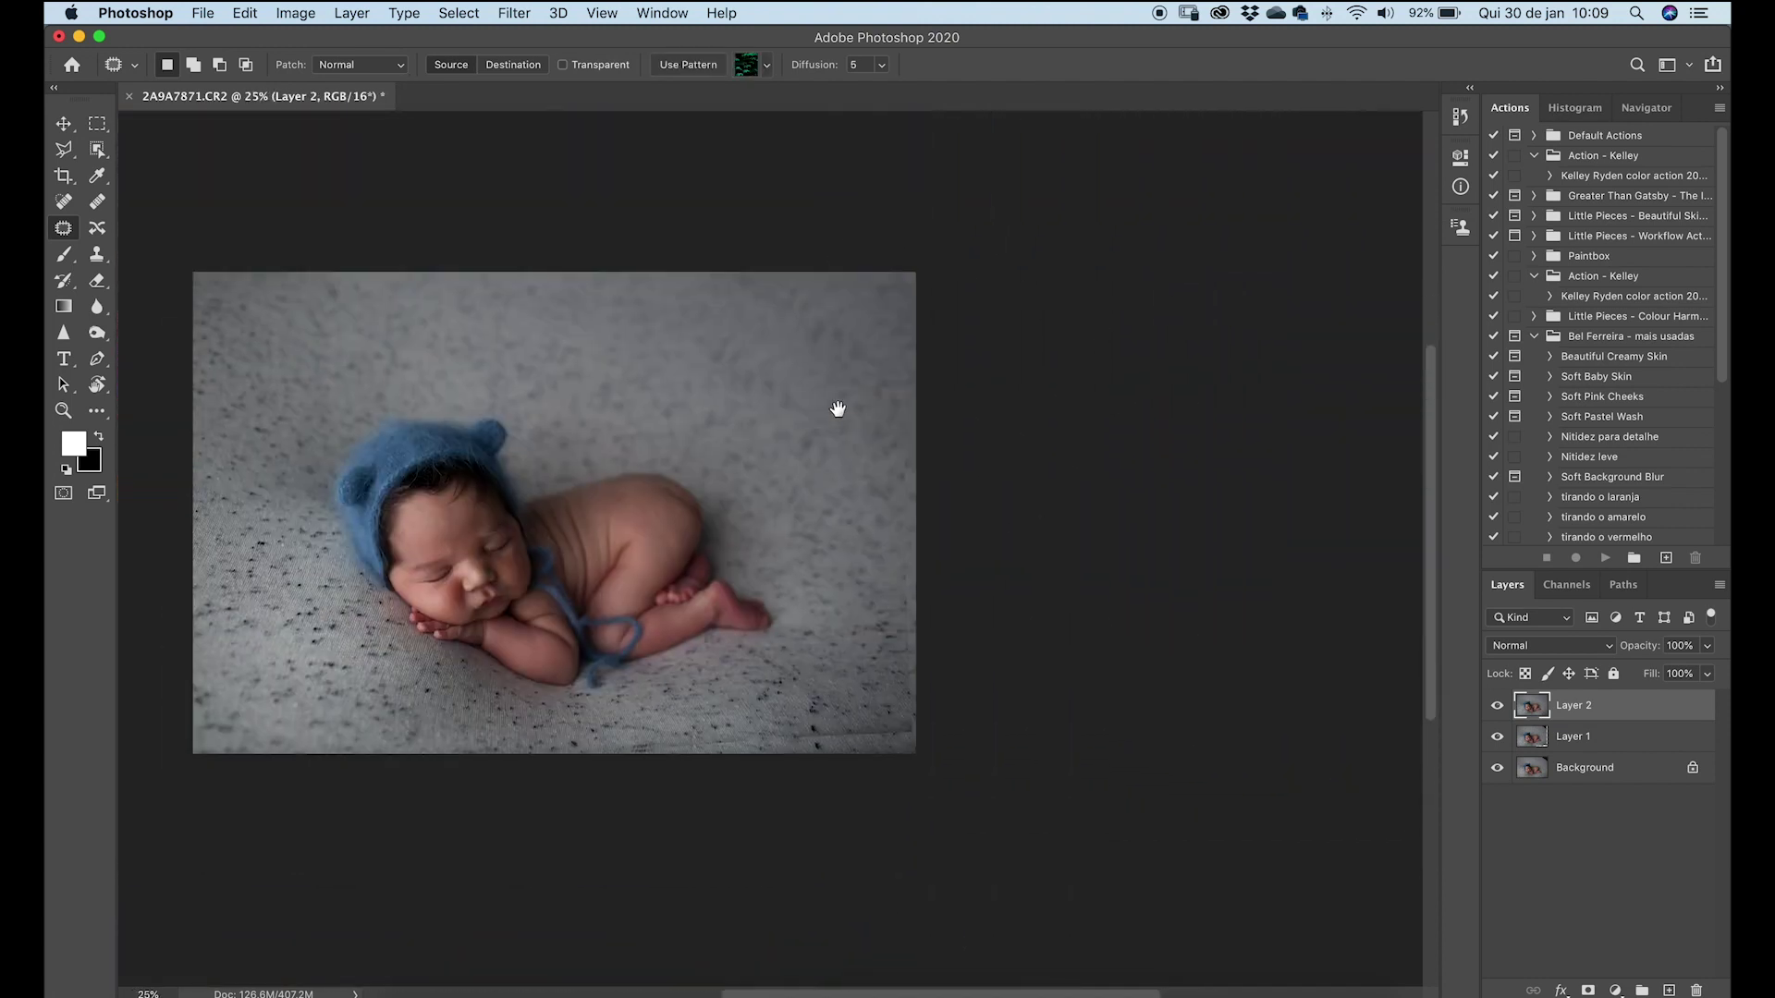
Patch the vertical strip along the photo's right edge with neighbouring fabric and clear the selection.
scroll(840, 448, up, 1)
mouse_move(1280, 225)
mouse_down()
mouse_move(1221, 204)
mouse_move(1212, 283)
mouse_up()
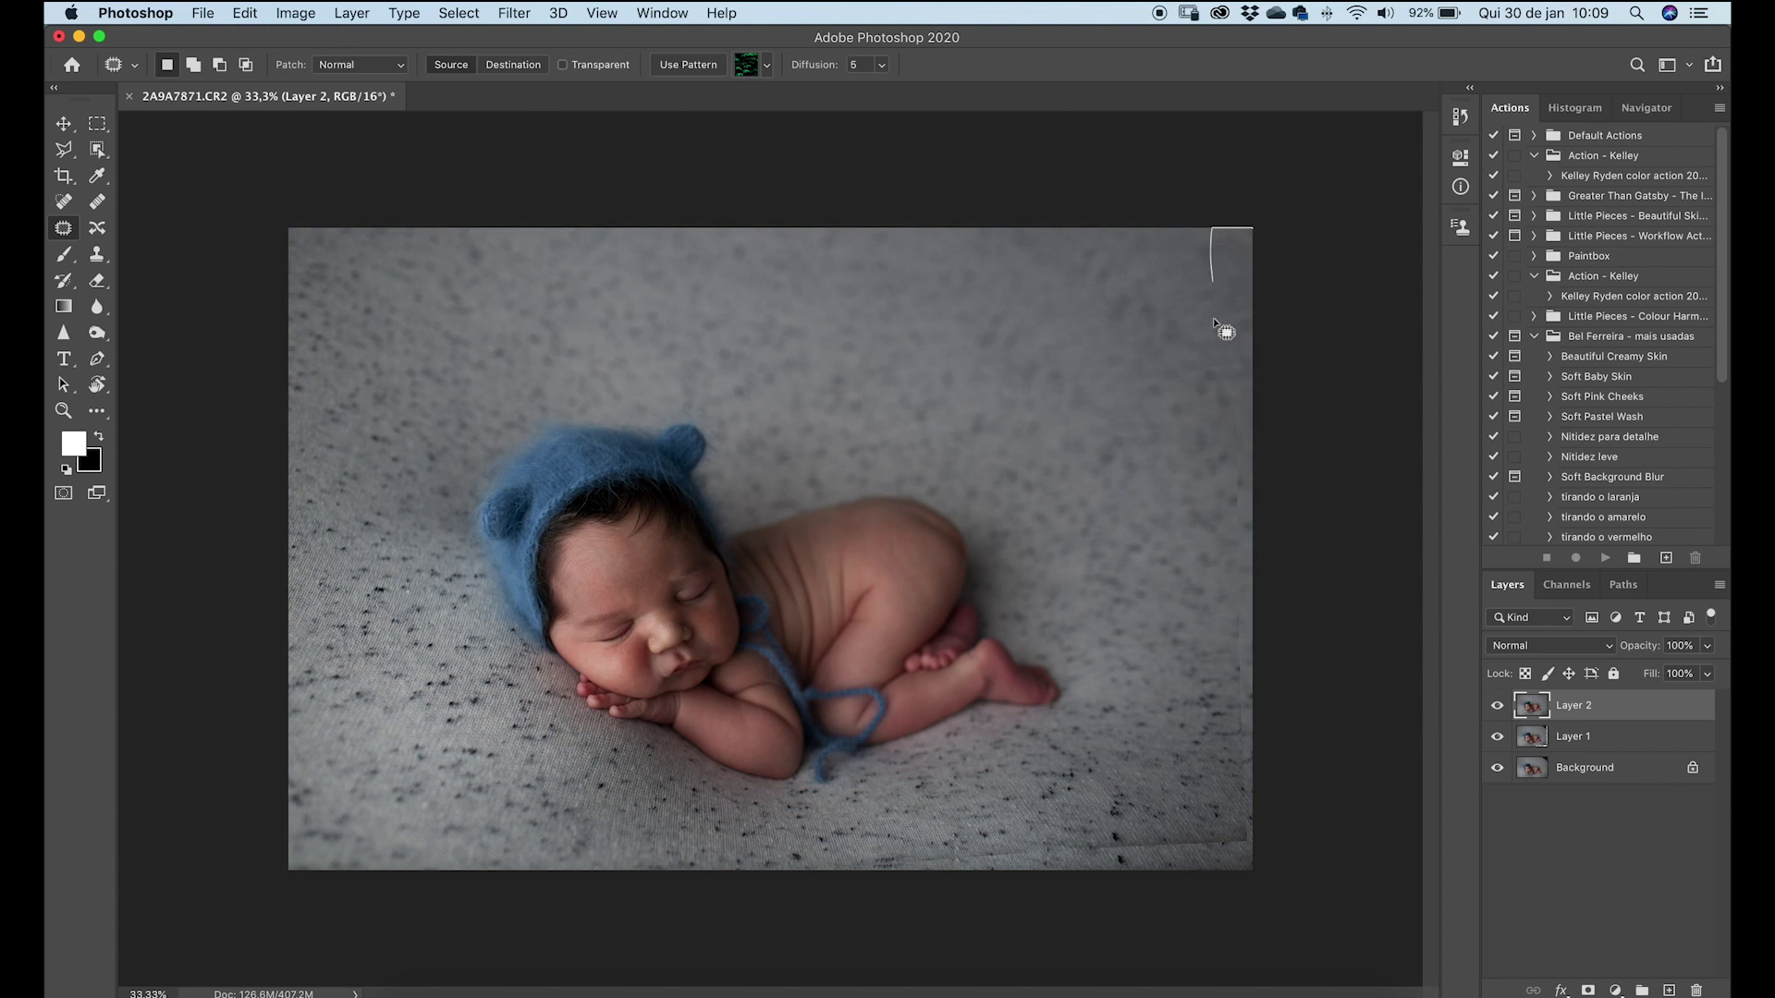
mouse_move(1222, 769)
mouse_down()
mouse_move(1239, 891)
mouse_move(1307, 757)
mouse_move(1312, 435)
mouse_move(1289, 236)
mouse_up()
mouse_move(1220, 482)
mouse_down()
mouse_move(1252, 483)
mouse_move(1211, 480)
mouse_up()
key(super+d)
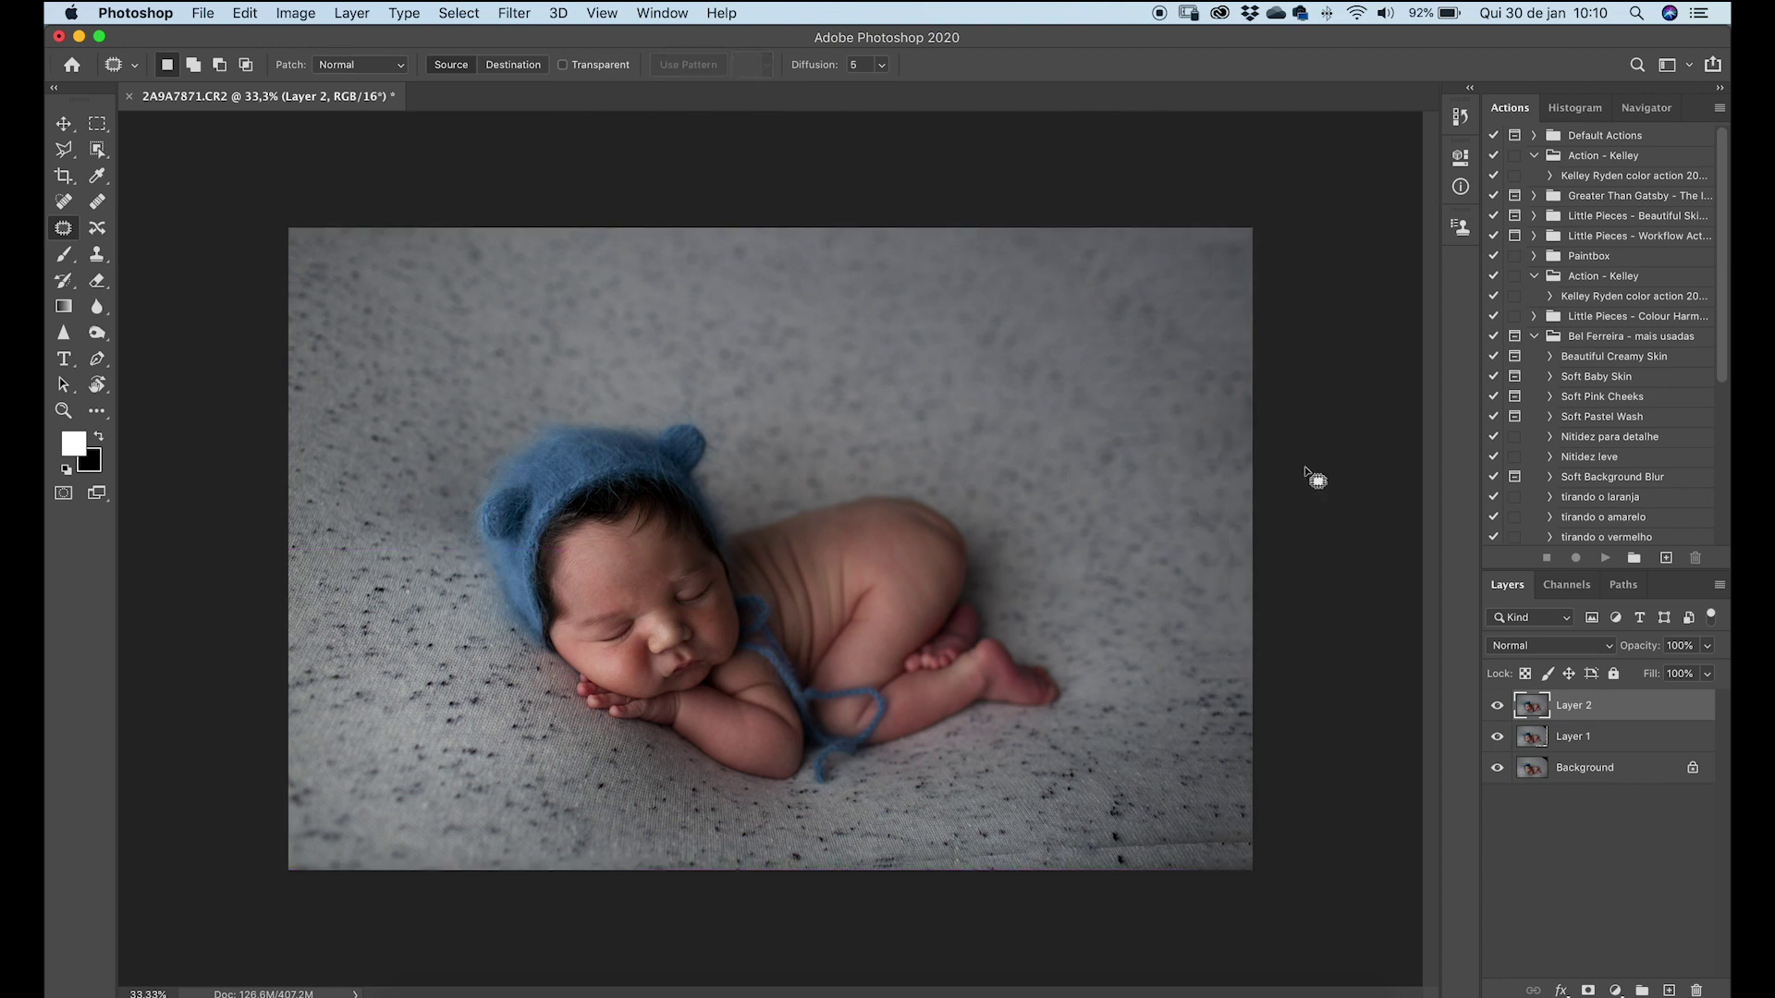
Sample clean fabric near the lower right corner and clone it over the remaining seam line with the Clone Stamp at 26% opacity.
click(98, 255)
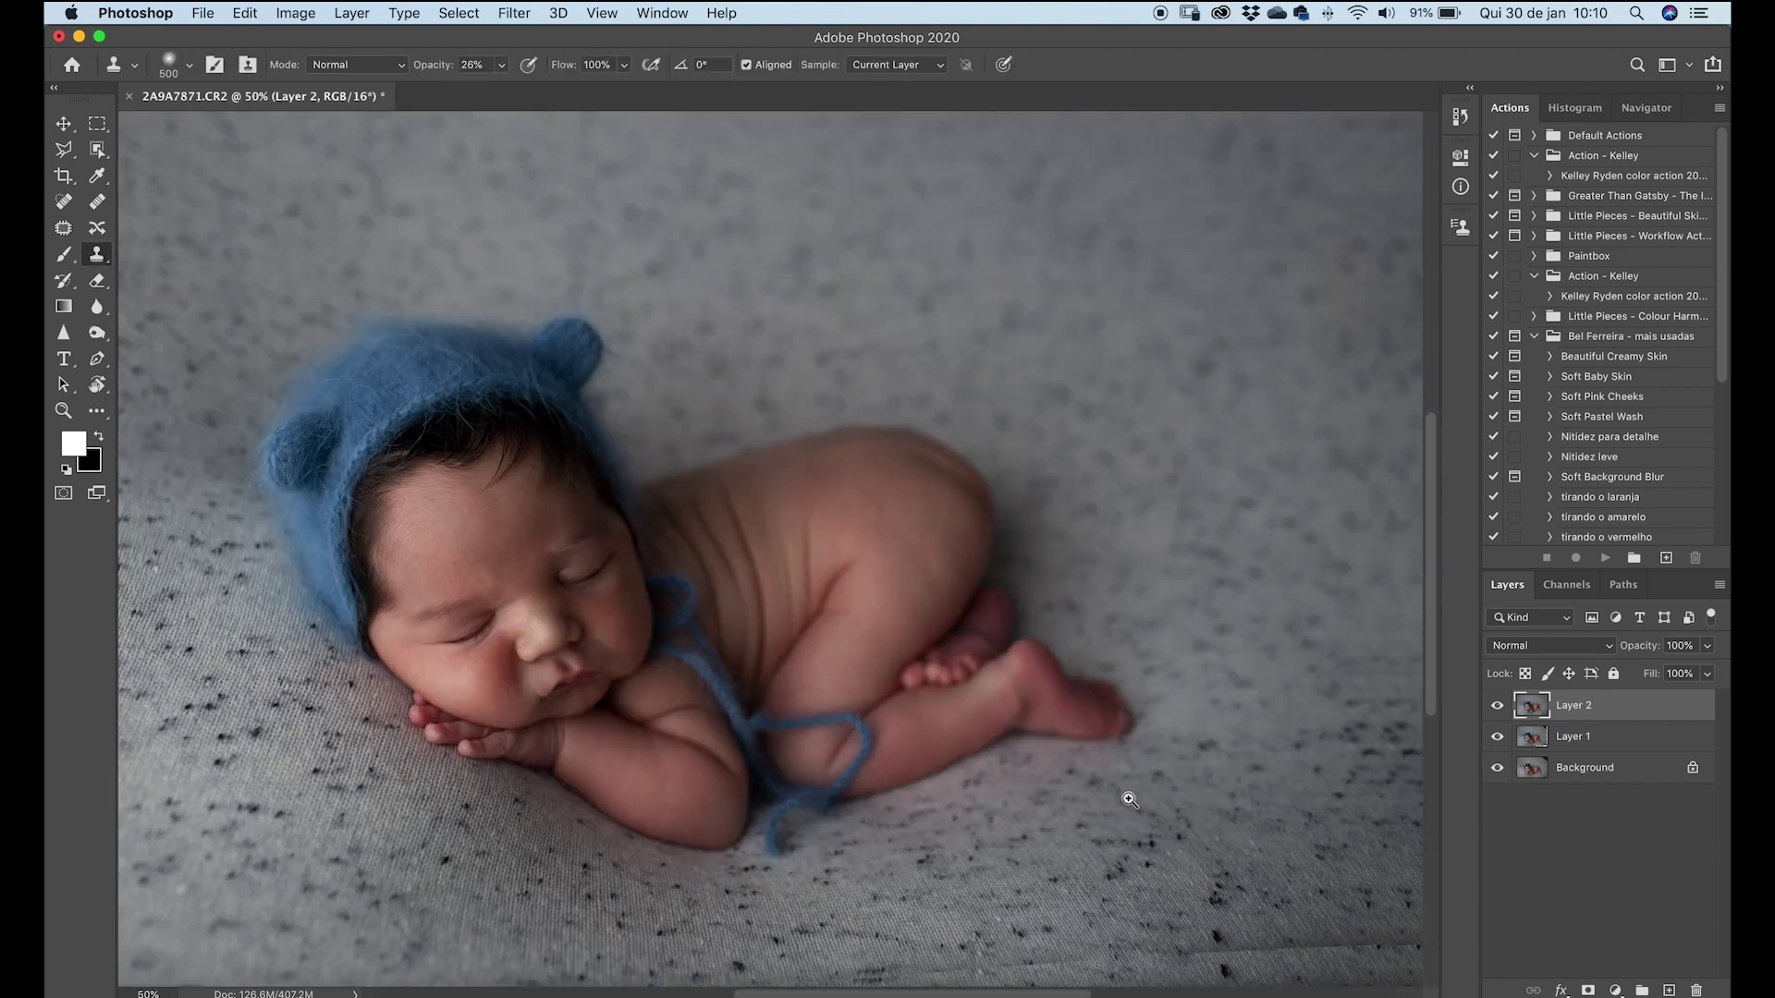
key(super+plus)
drag(1185, 820, 986, 674)
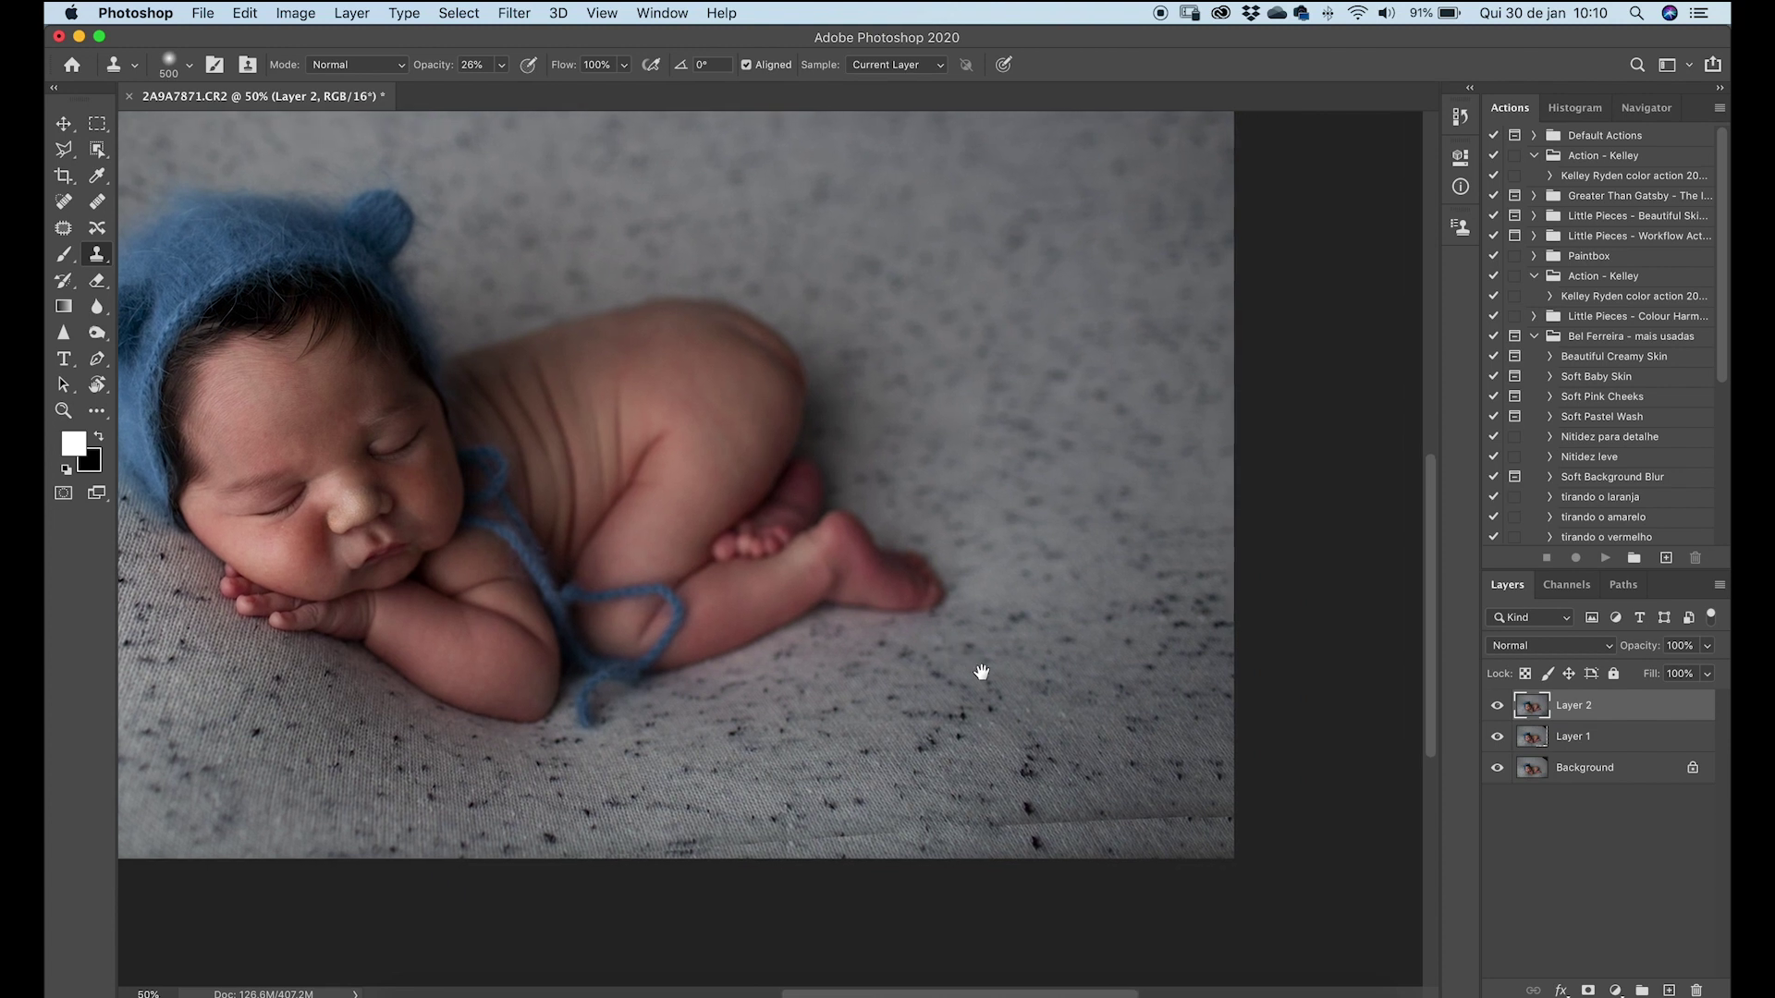
alt+click(1123, 756)
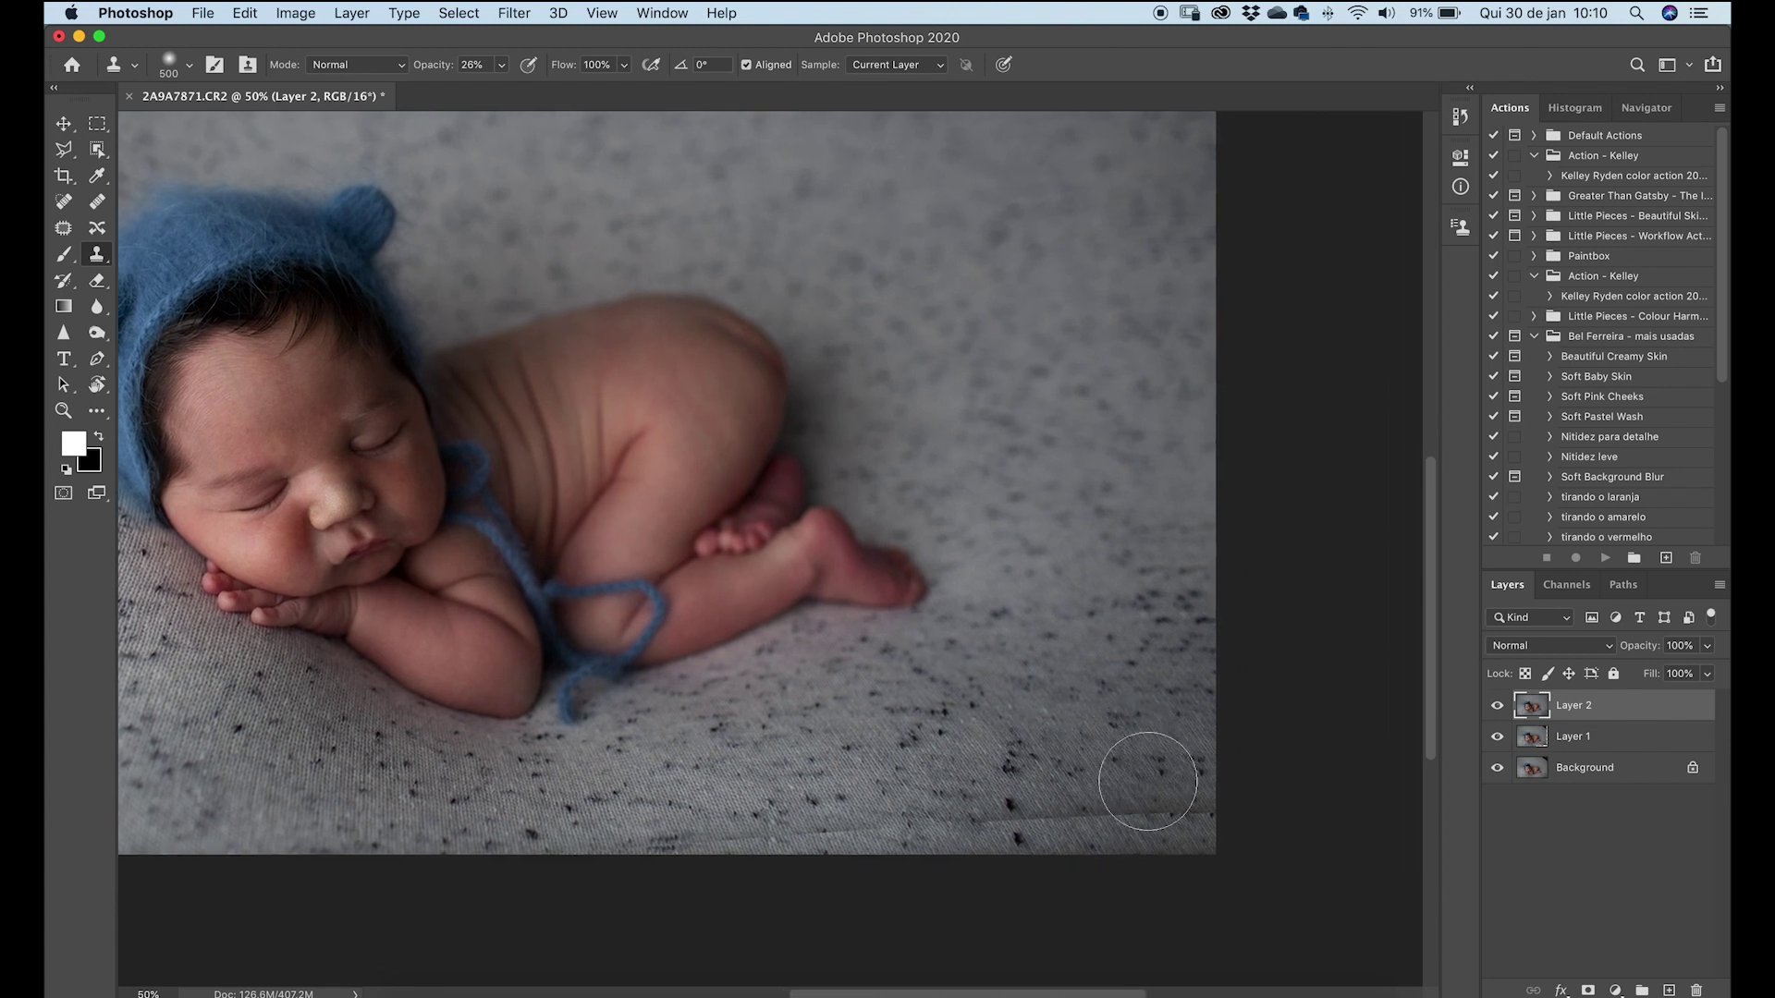
drag(1077, 809, 1100, 812)
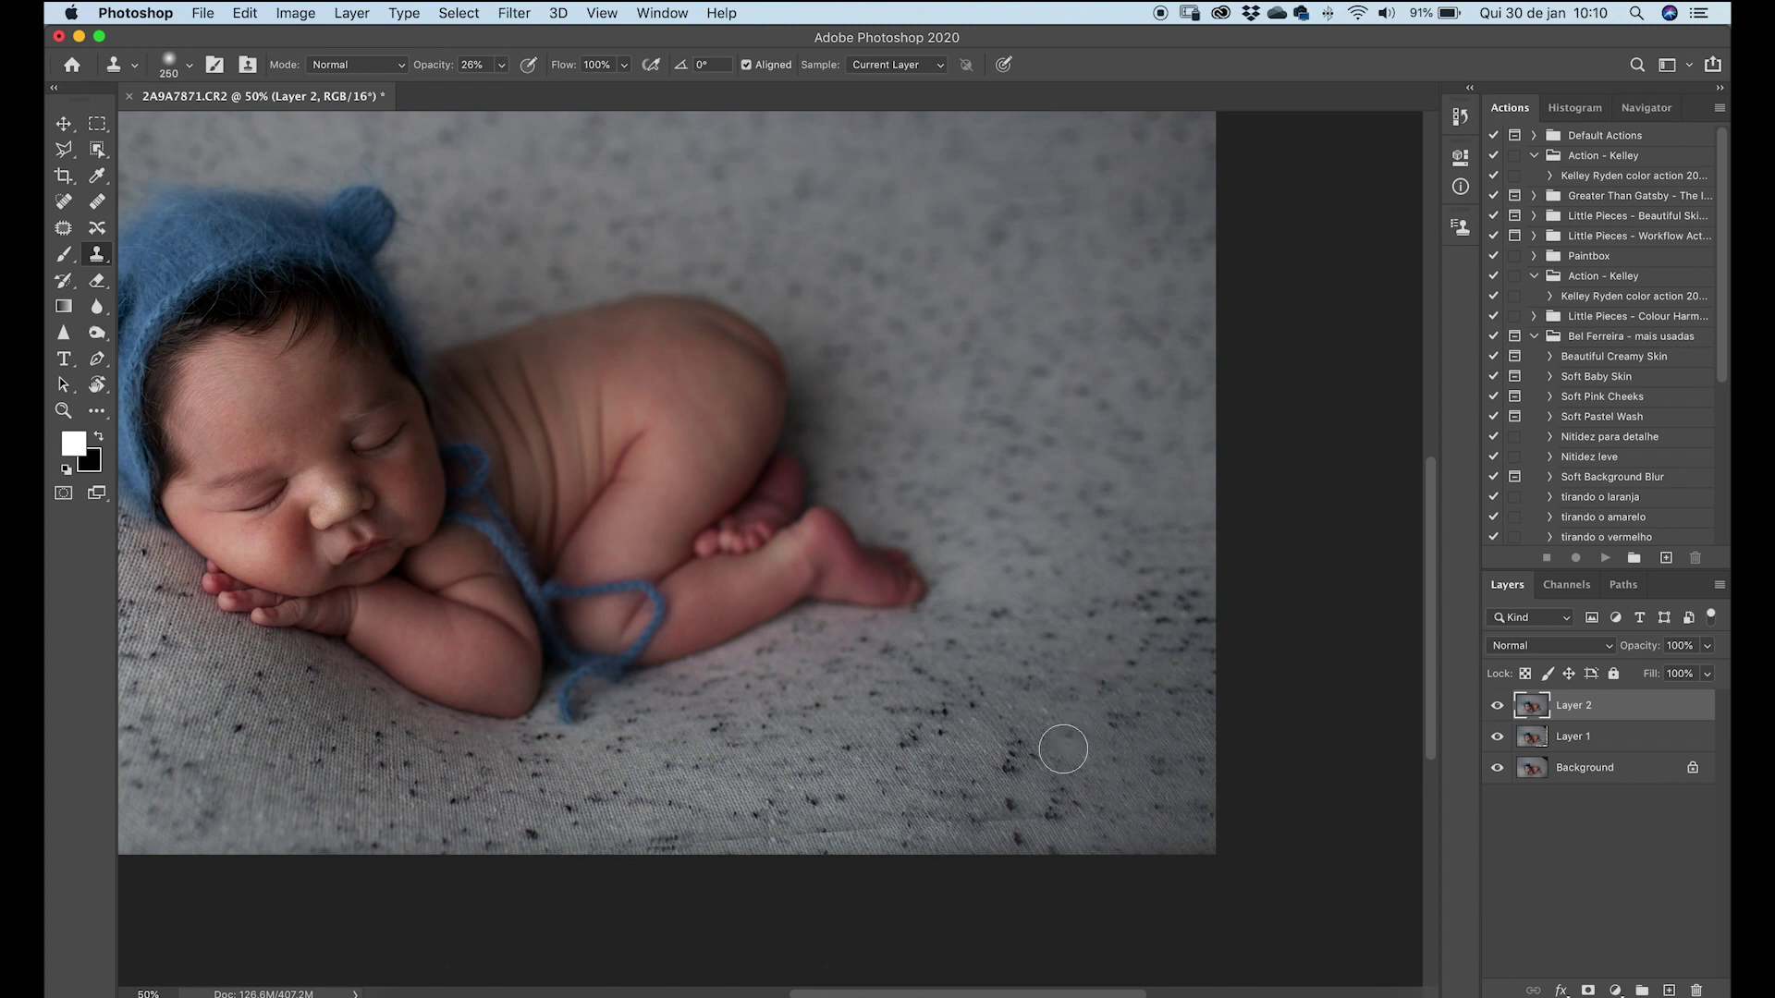
Blend the fabric along the photo's lower edge and up its right edge using a 250 px Clone Stamp.
key(z)
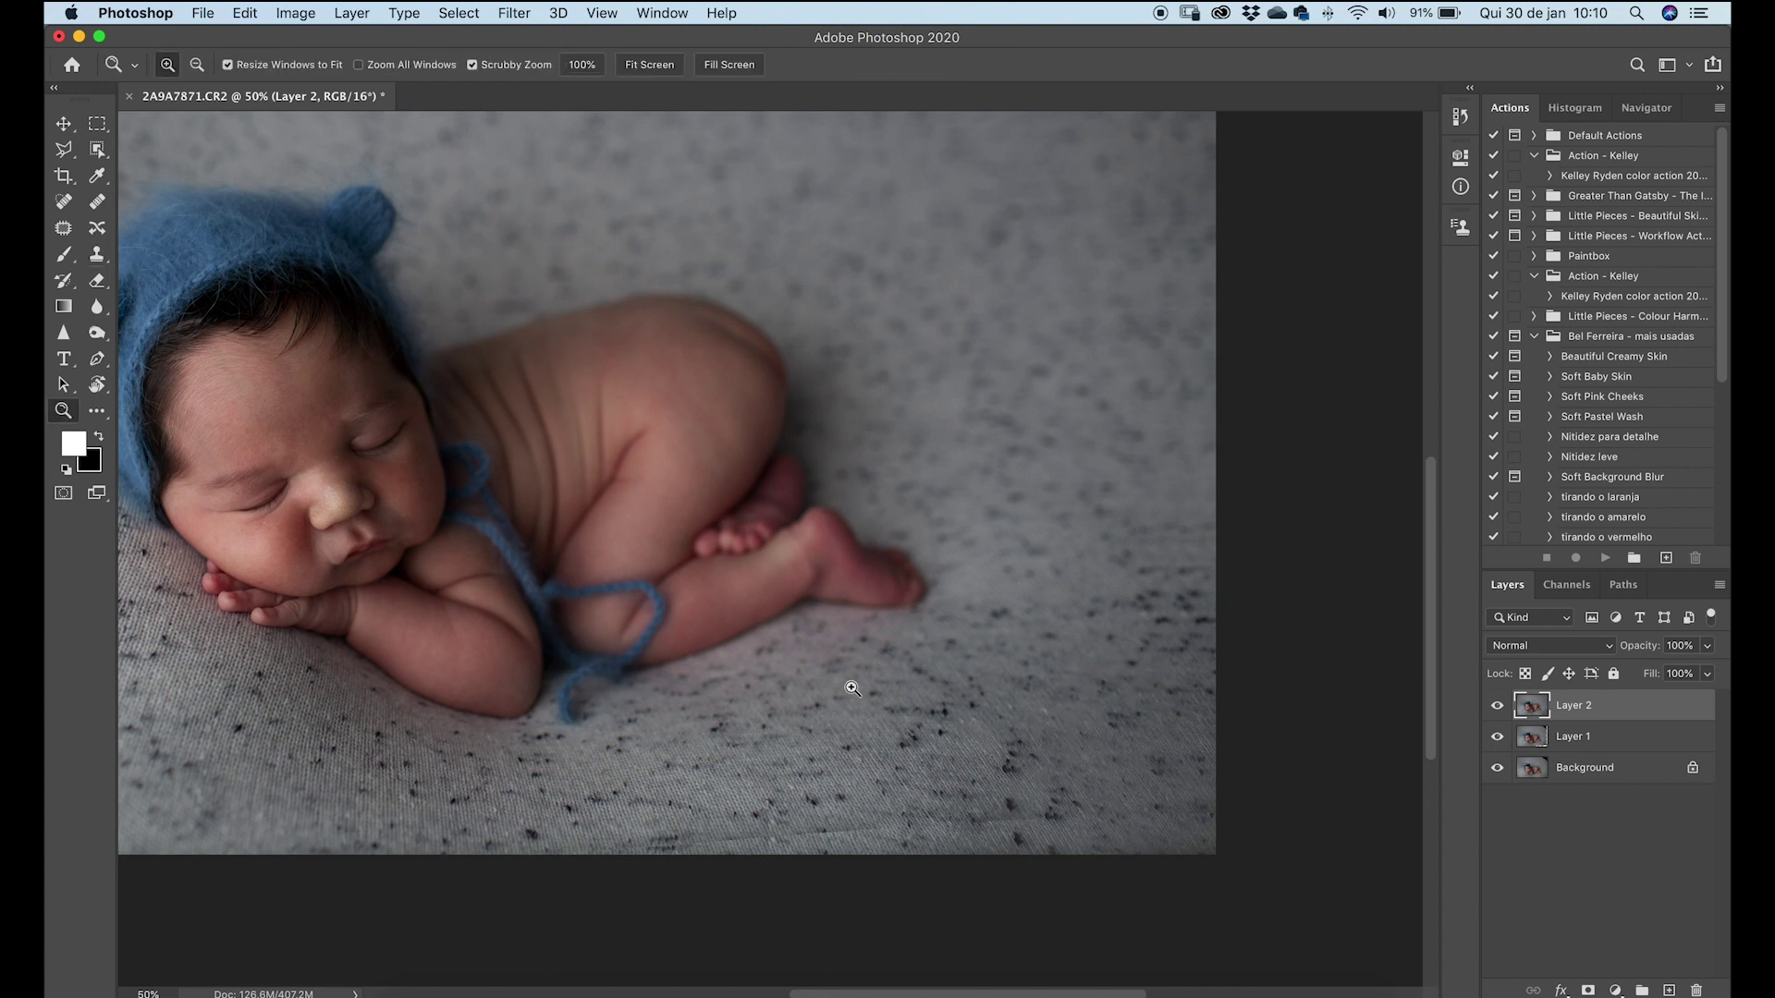
click(97, 253)
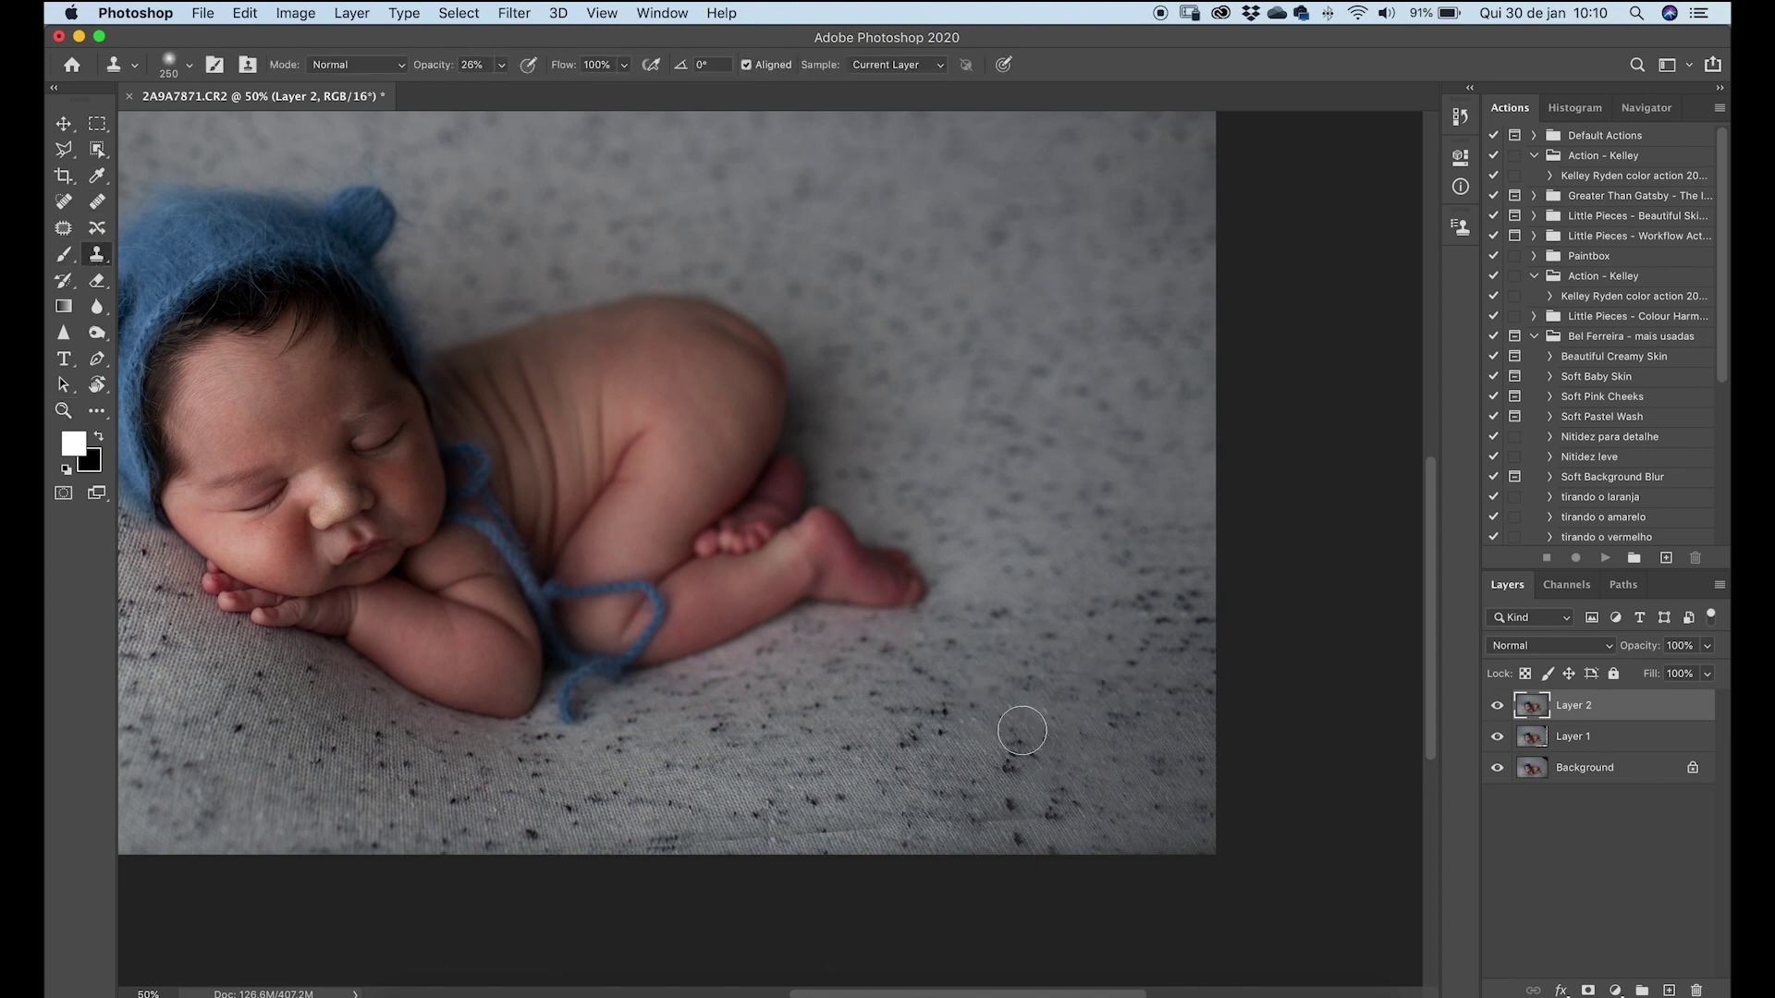
mouse_move(1016, 776)
mouse_down()
mouse_move(1034, 810)
mouse_move(1002, 812)
mouse_move(1032, 822)
mouse_move(629, 836)
mouse_up()
mouse_move(991, 808)
mouse_down()
mouse_move(1041, 834)
mouse_move(966, 792)
mouse_move(1050, 603)
mouse_move(990, 717)
mouse_move(1221, 677)
mouse_up()
key(super+minus)
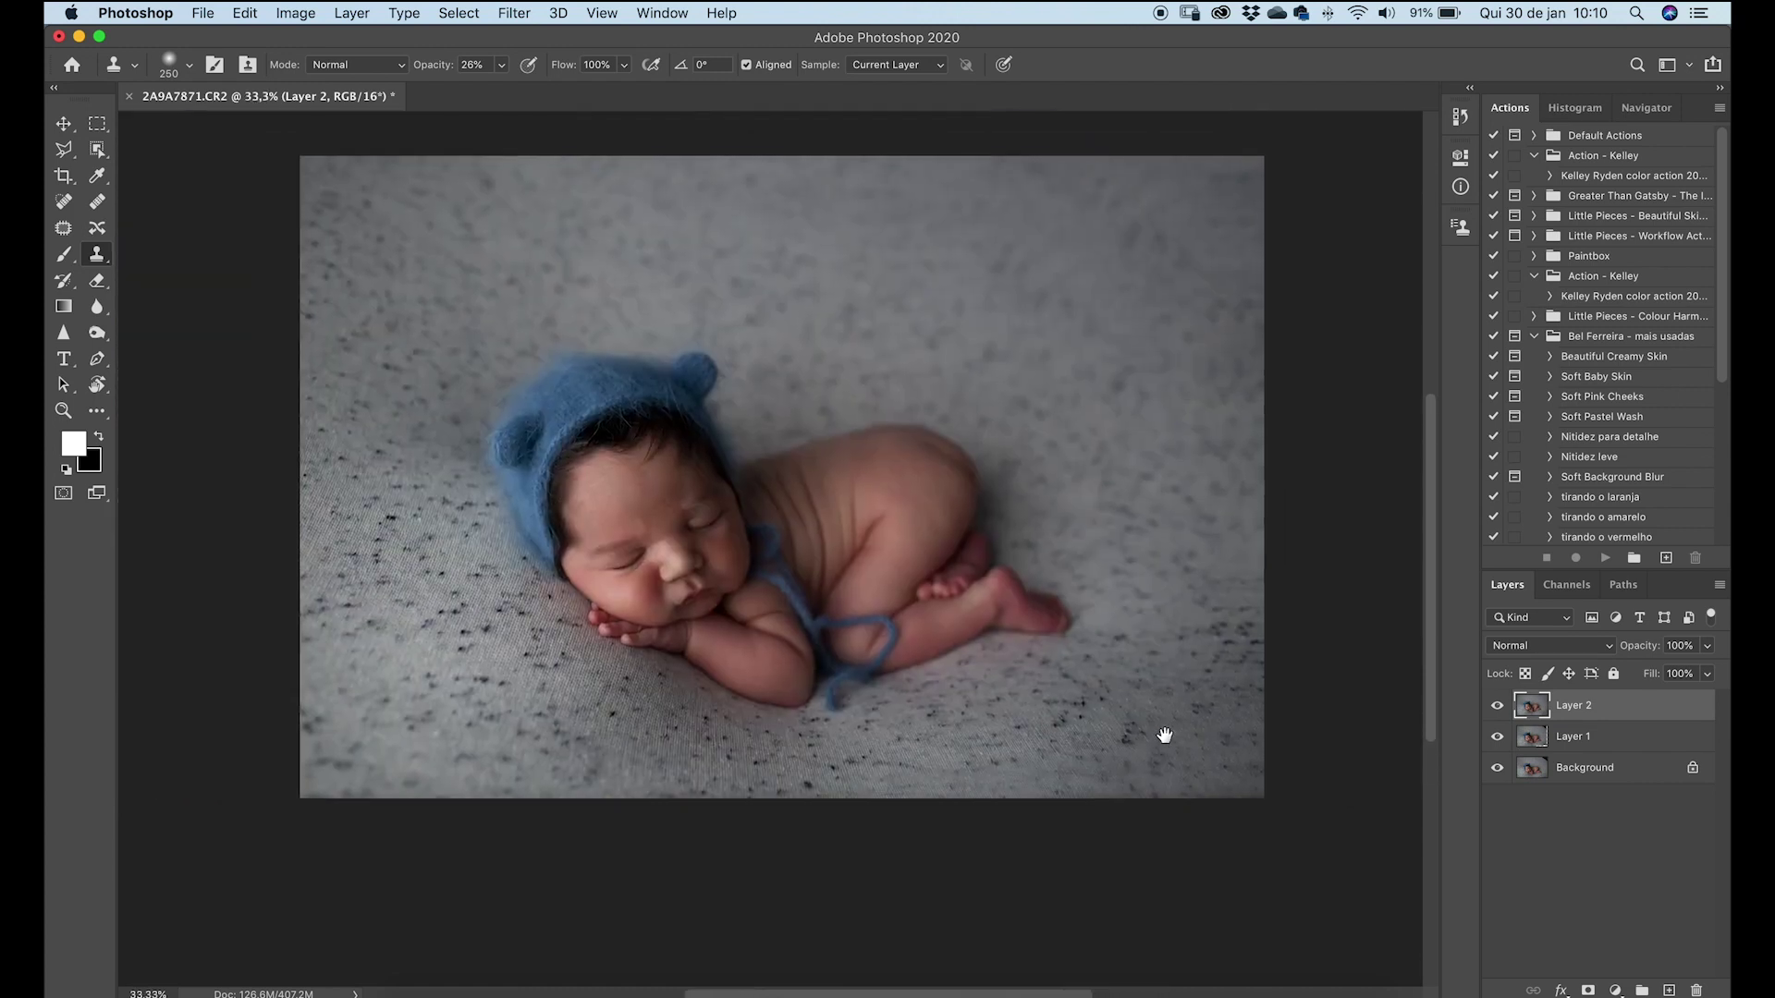
drag(1163, 735, 1189, 736)
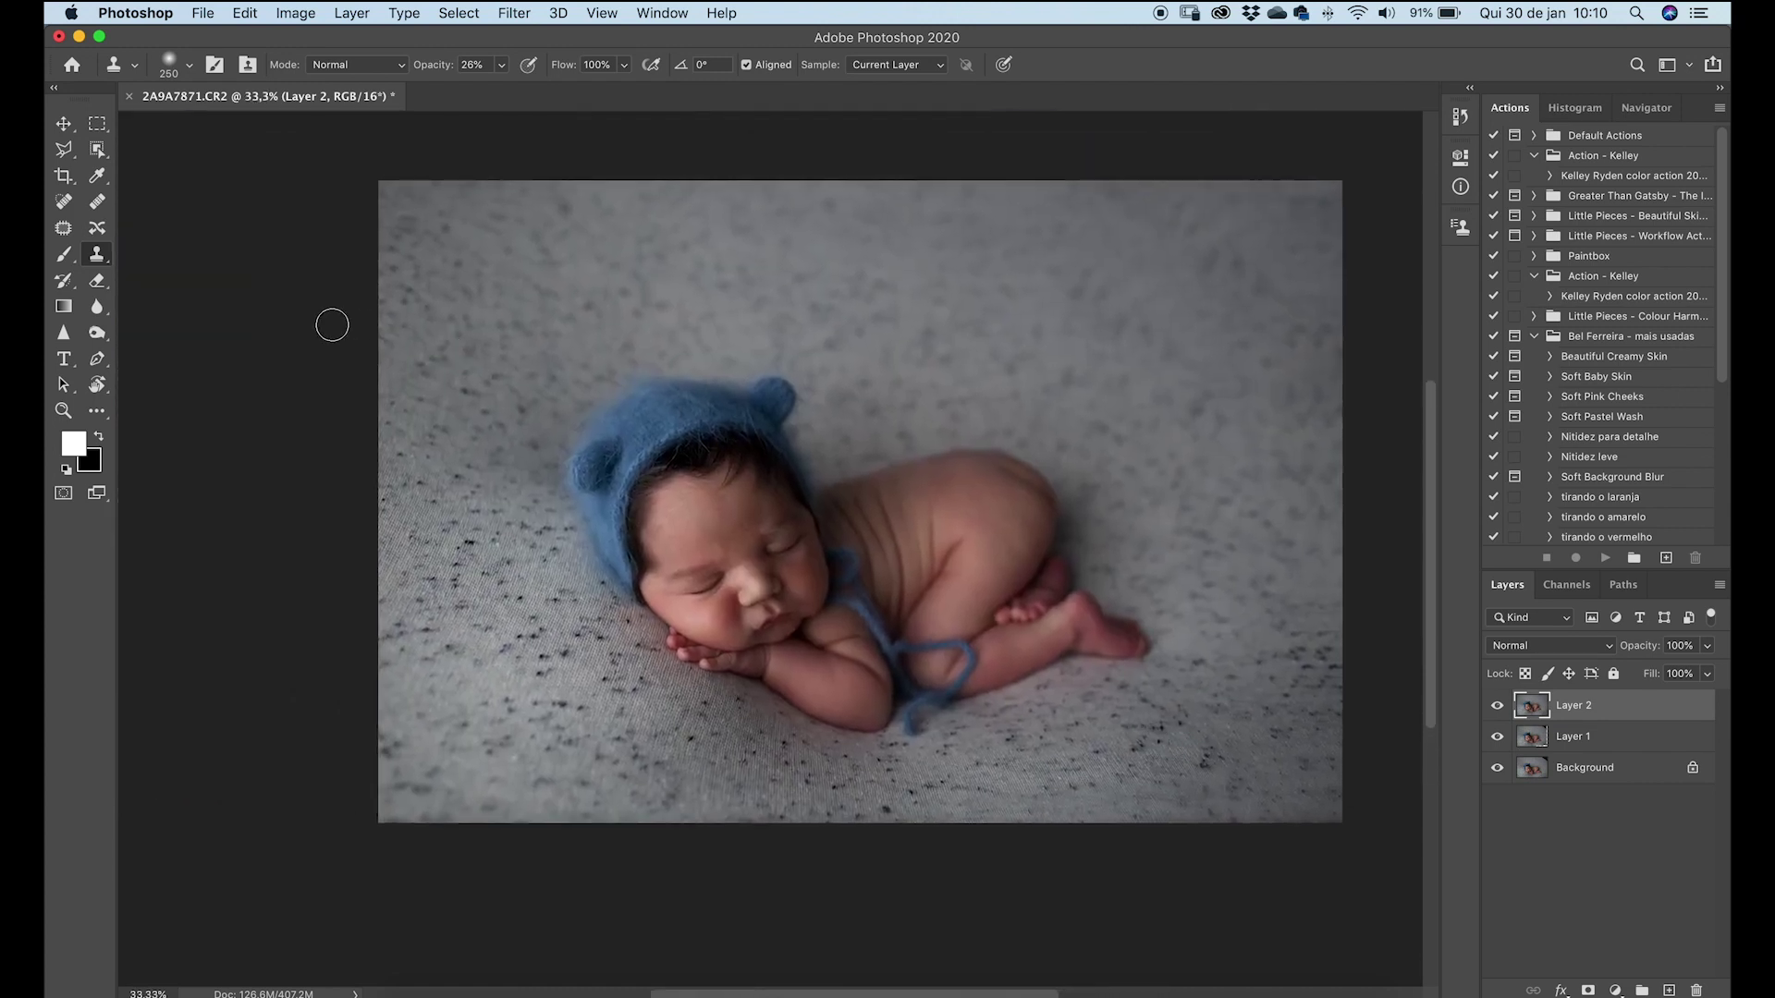
Run the "tirando o vermelho" action on the photo and ready the Brush with black for its adjustment mask.
click(64, 229)
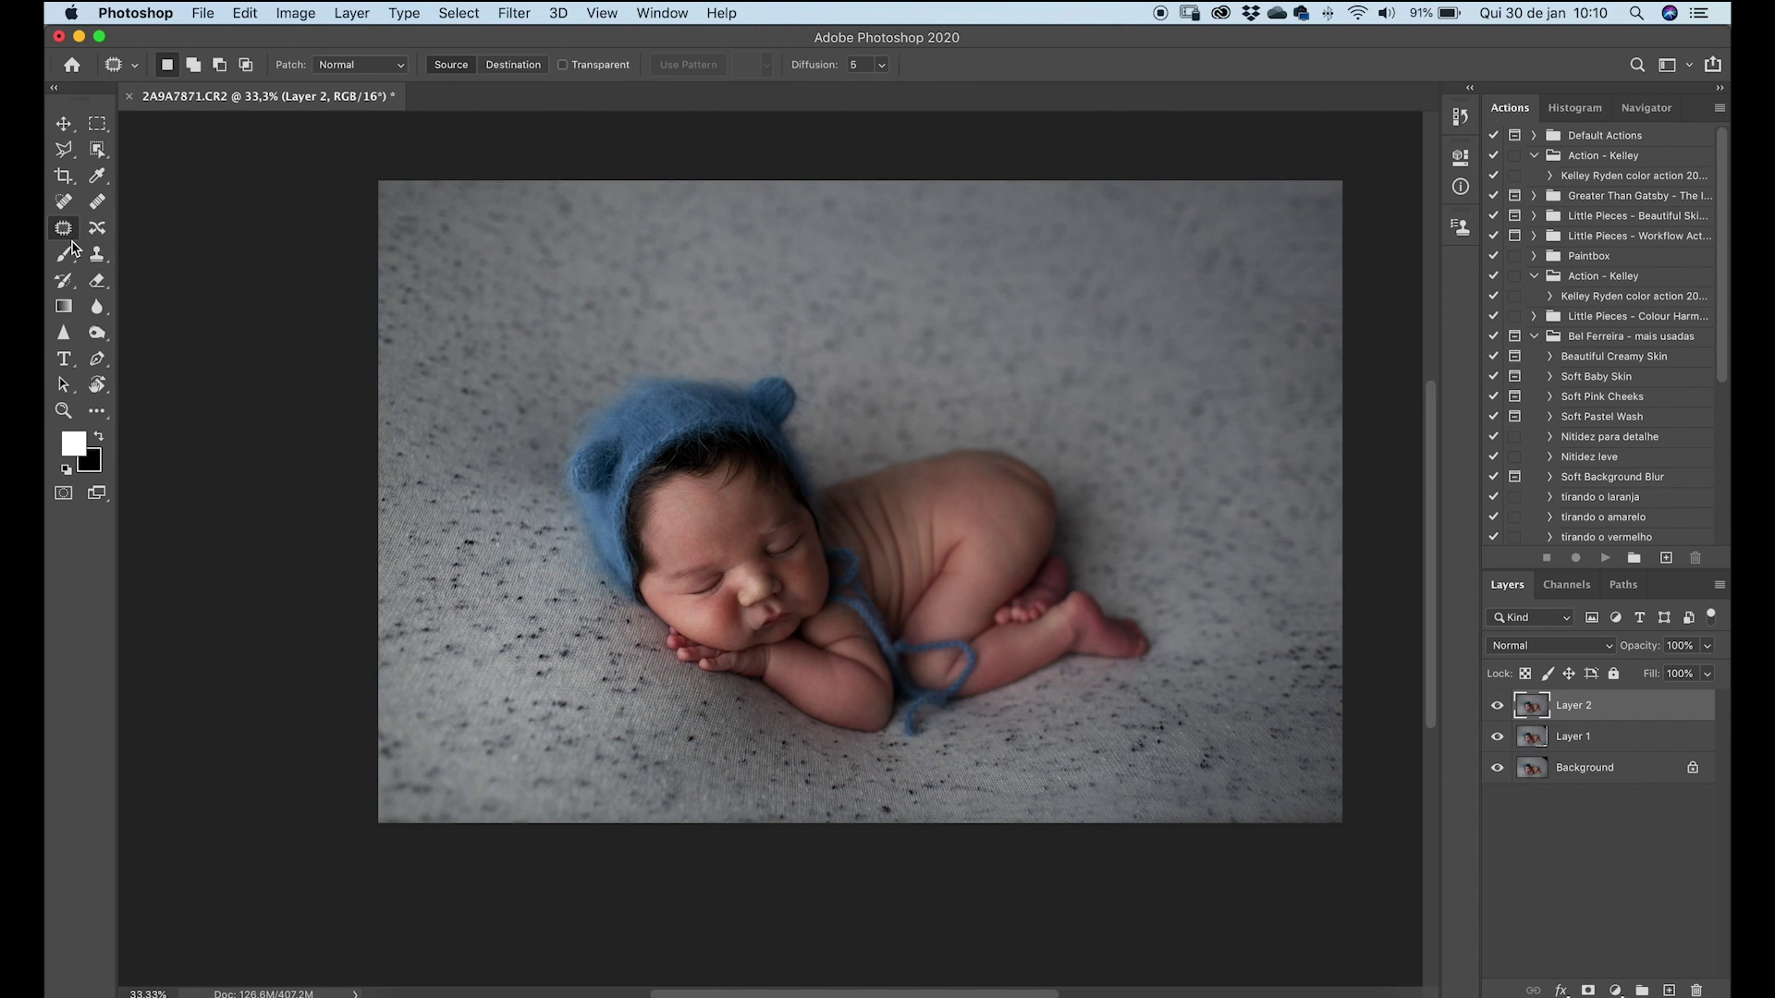
drag(1722, 363, 1722, 509)
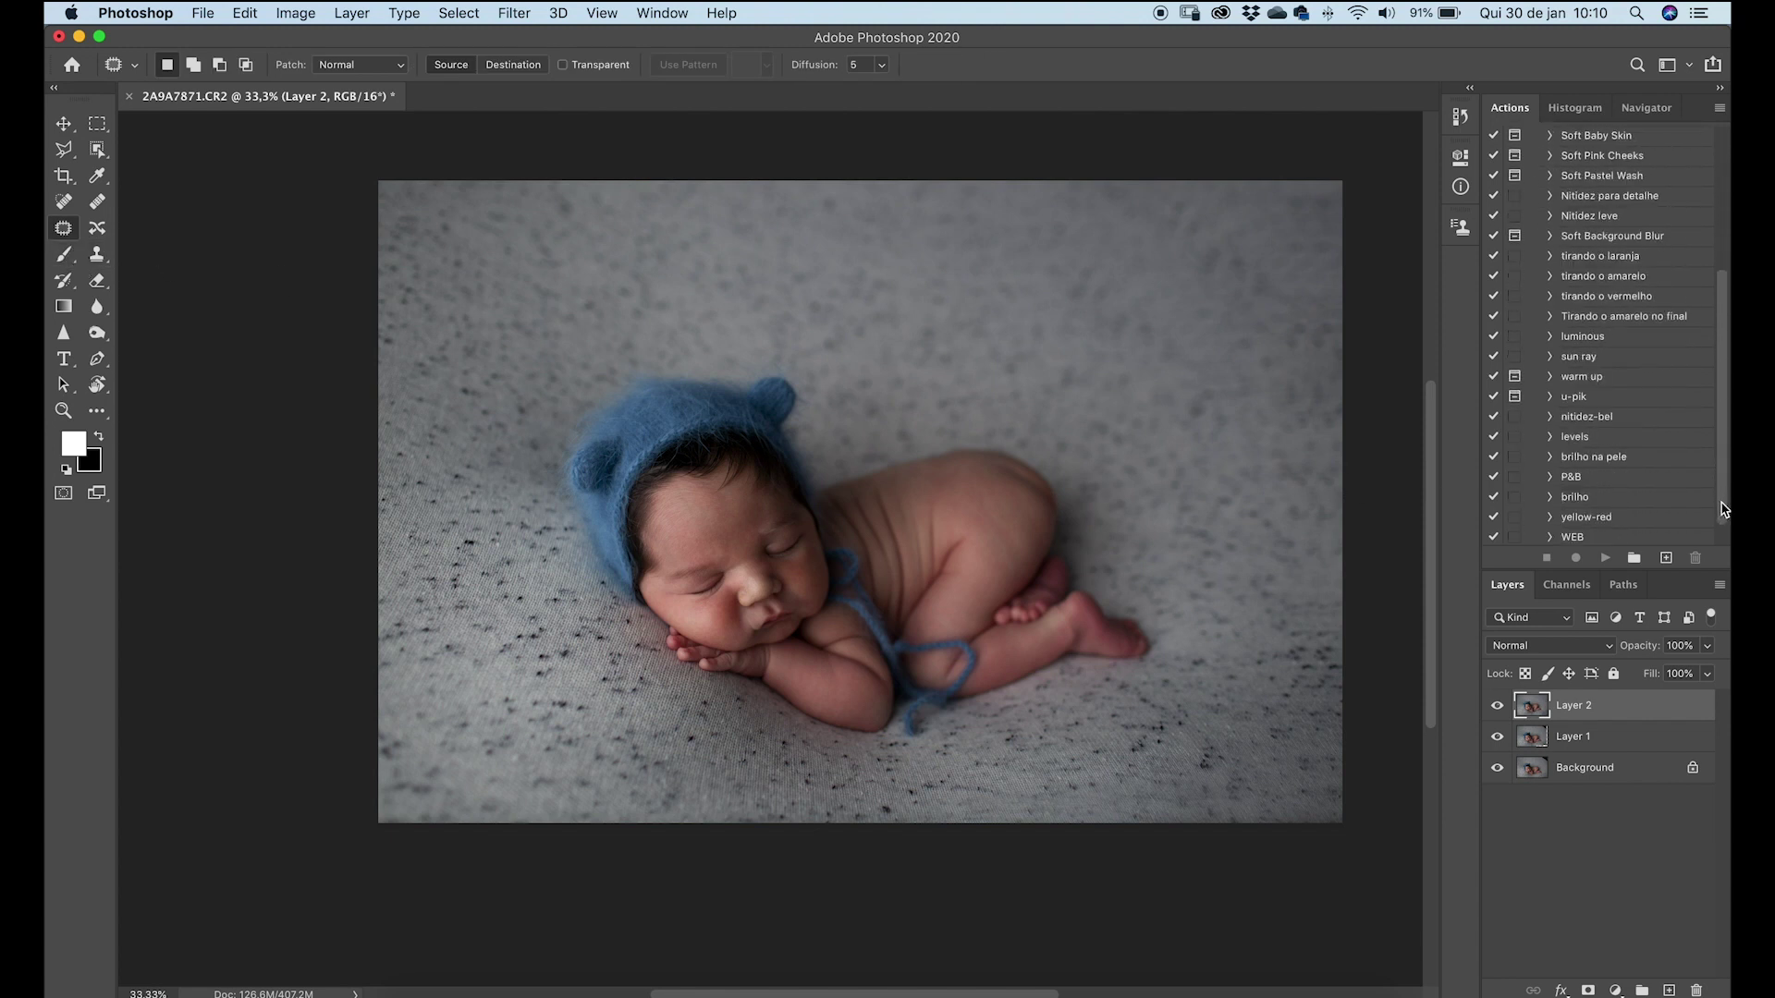
click(1586, 297)
click(1606, 558)
click(98, 436)
key(b)
scroll(793, 514, up, 5)
scroll(855, 515, down, 3)
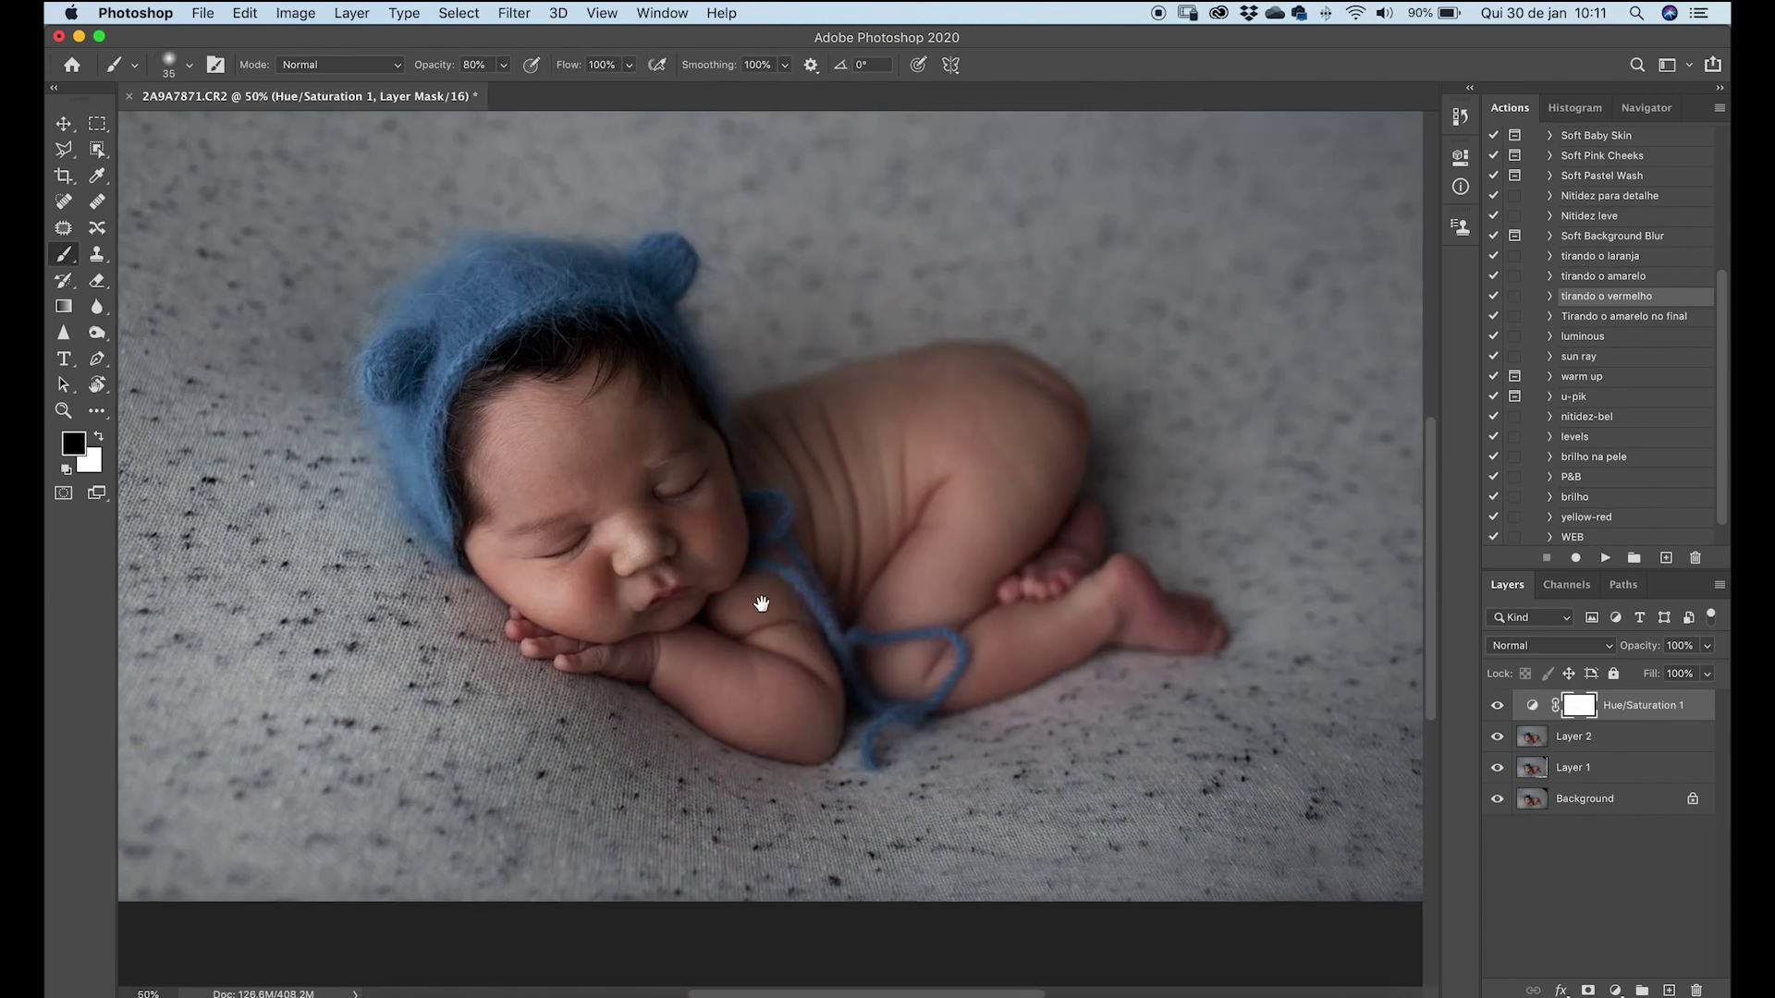
scroll(776, 463, down, 10)
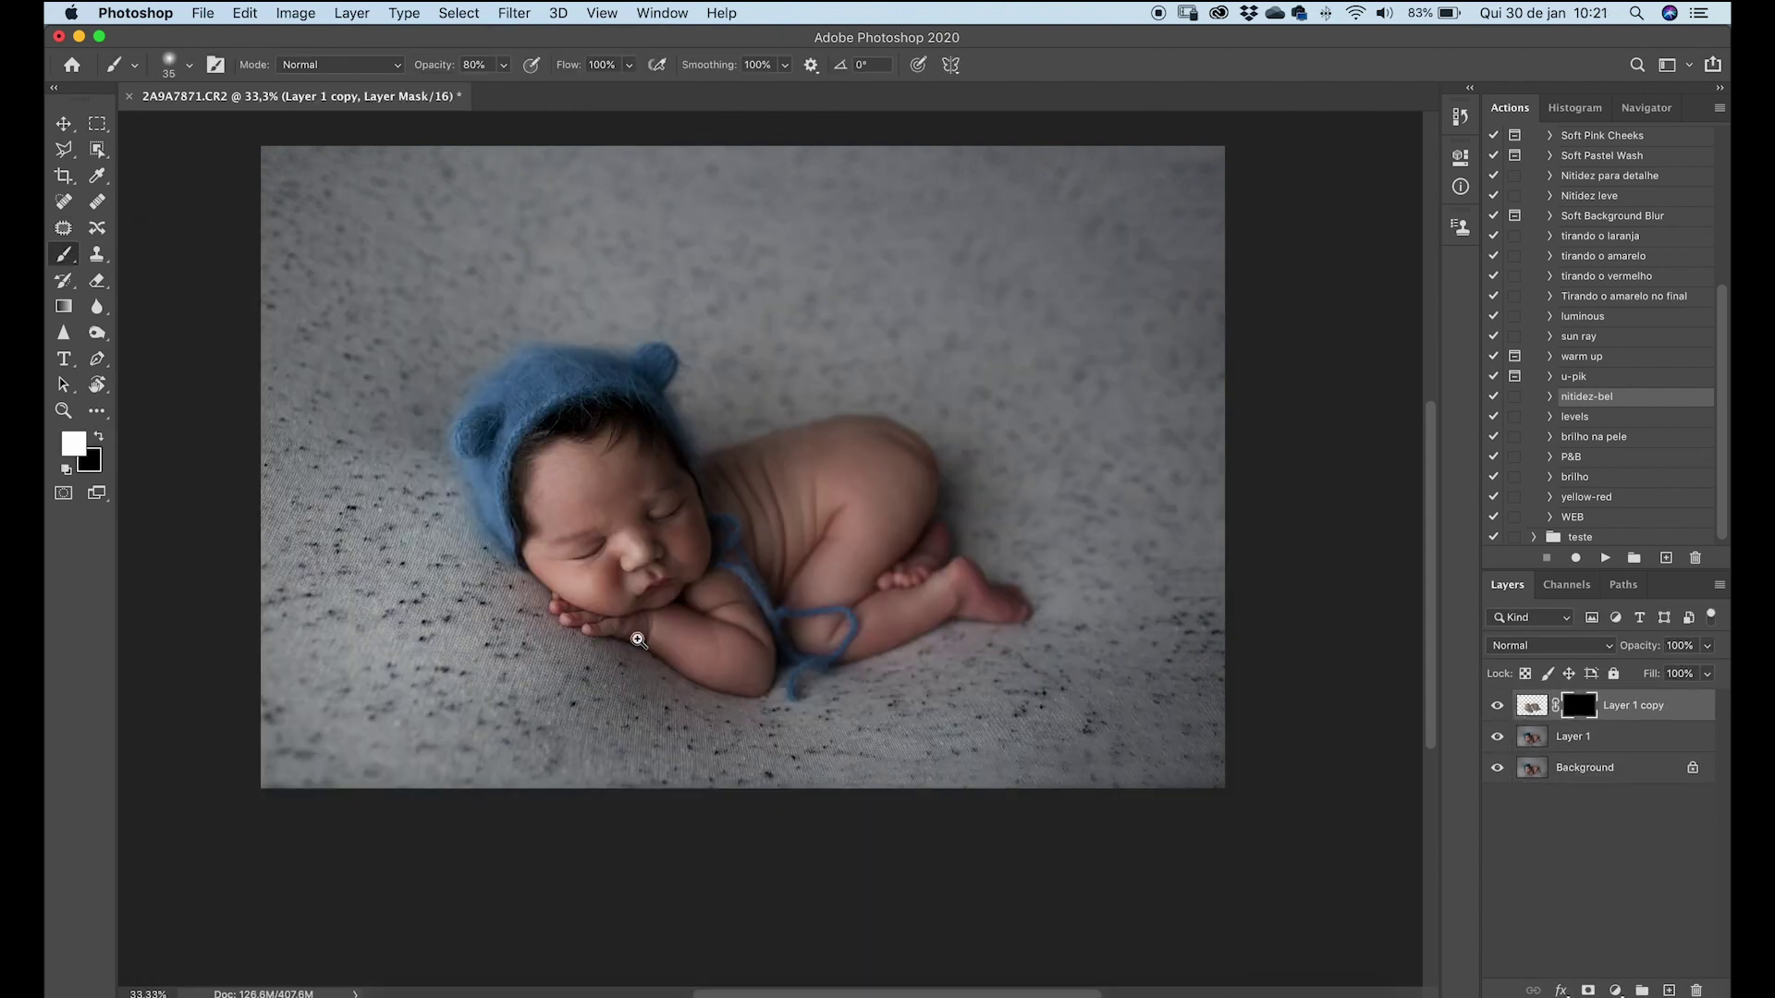
click(638, 639)
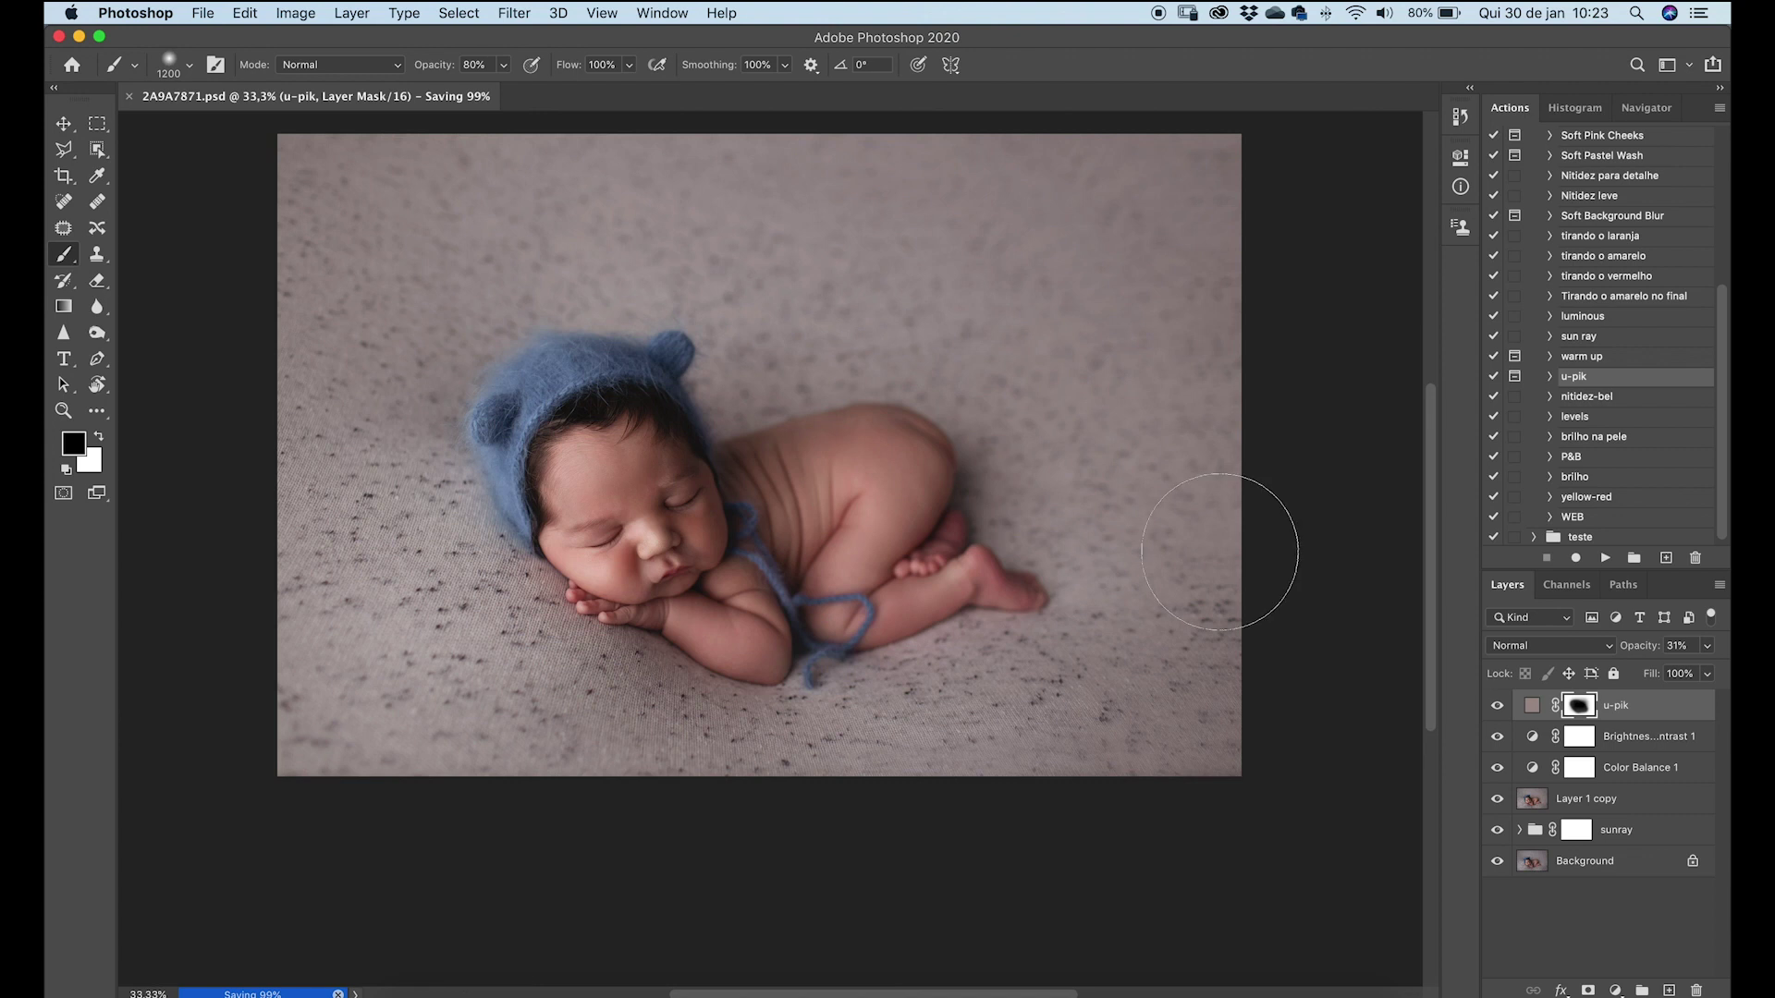
Switch to Lightroom Classic, label the edited photo red and view the photo in the Library's loupe view.
click(890, 982)
key(6)
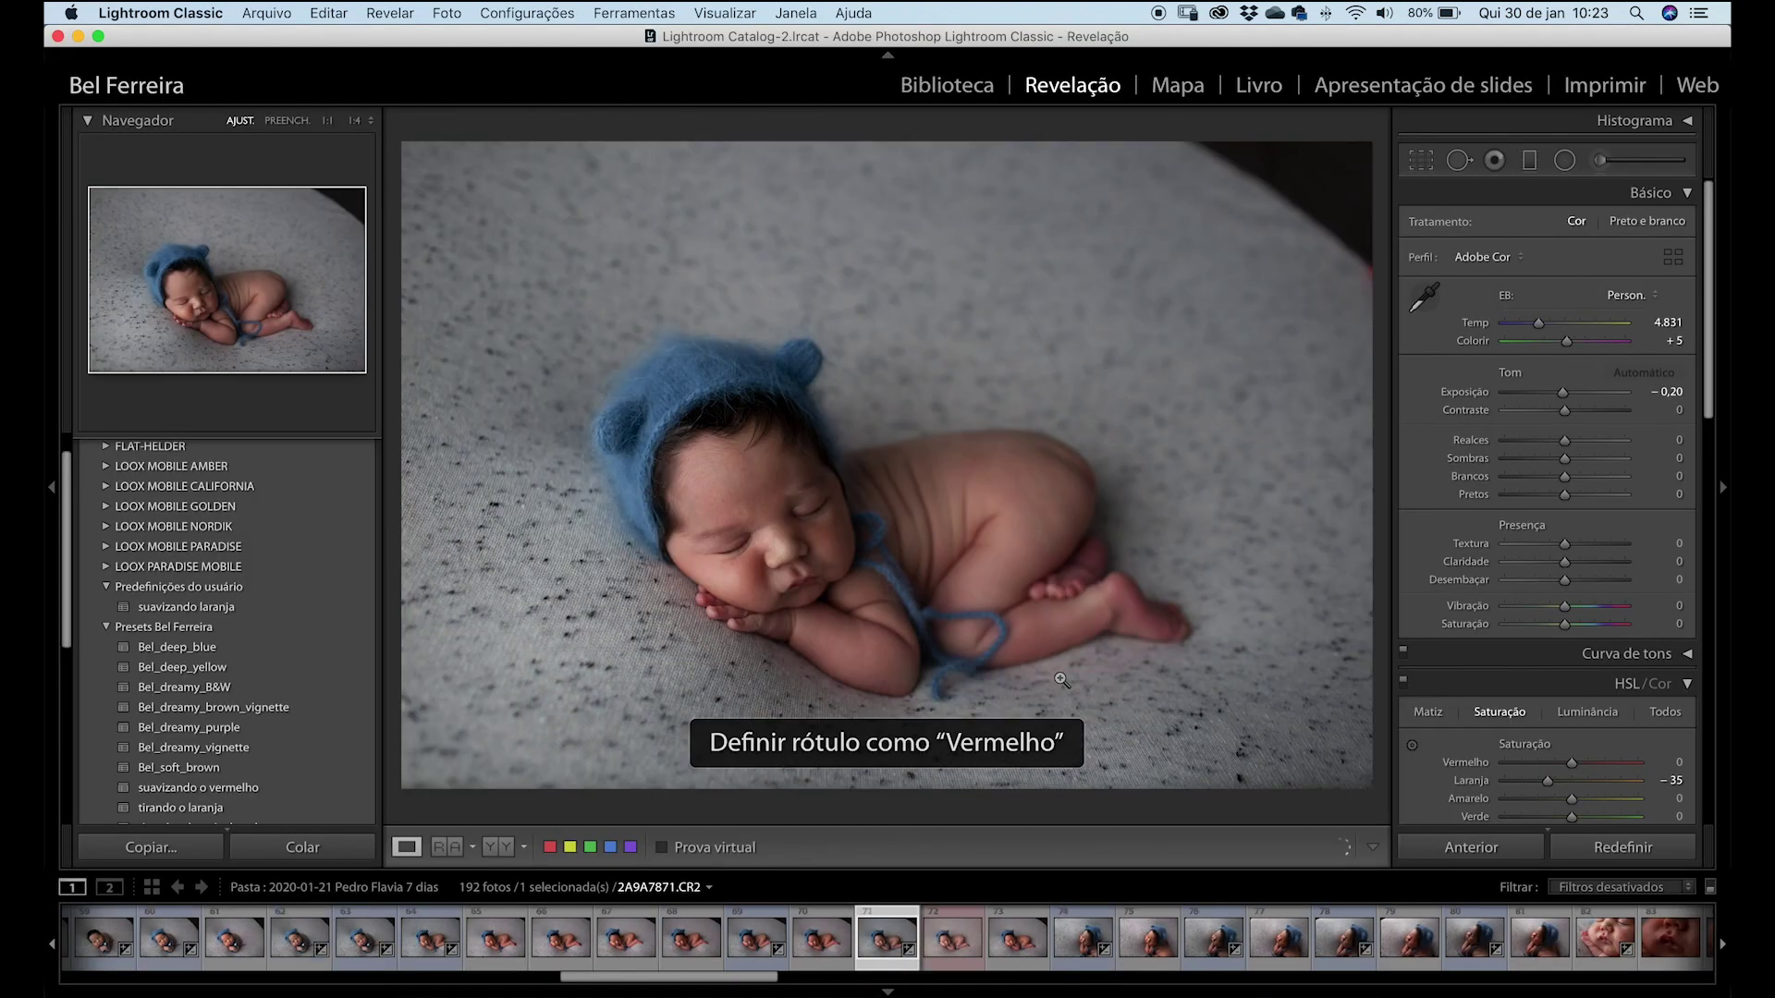
key(e)
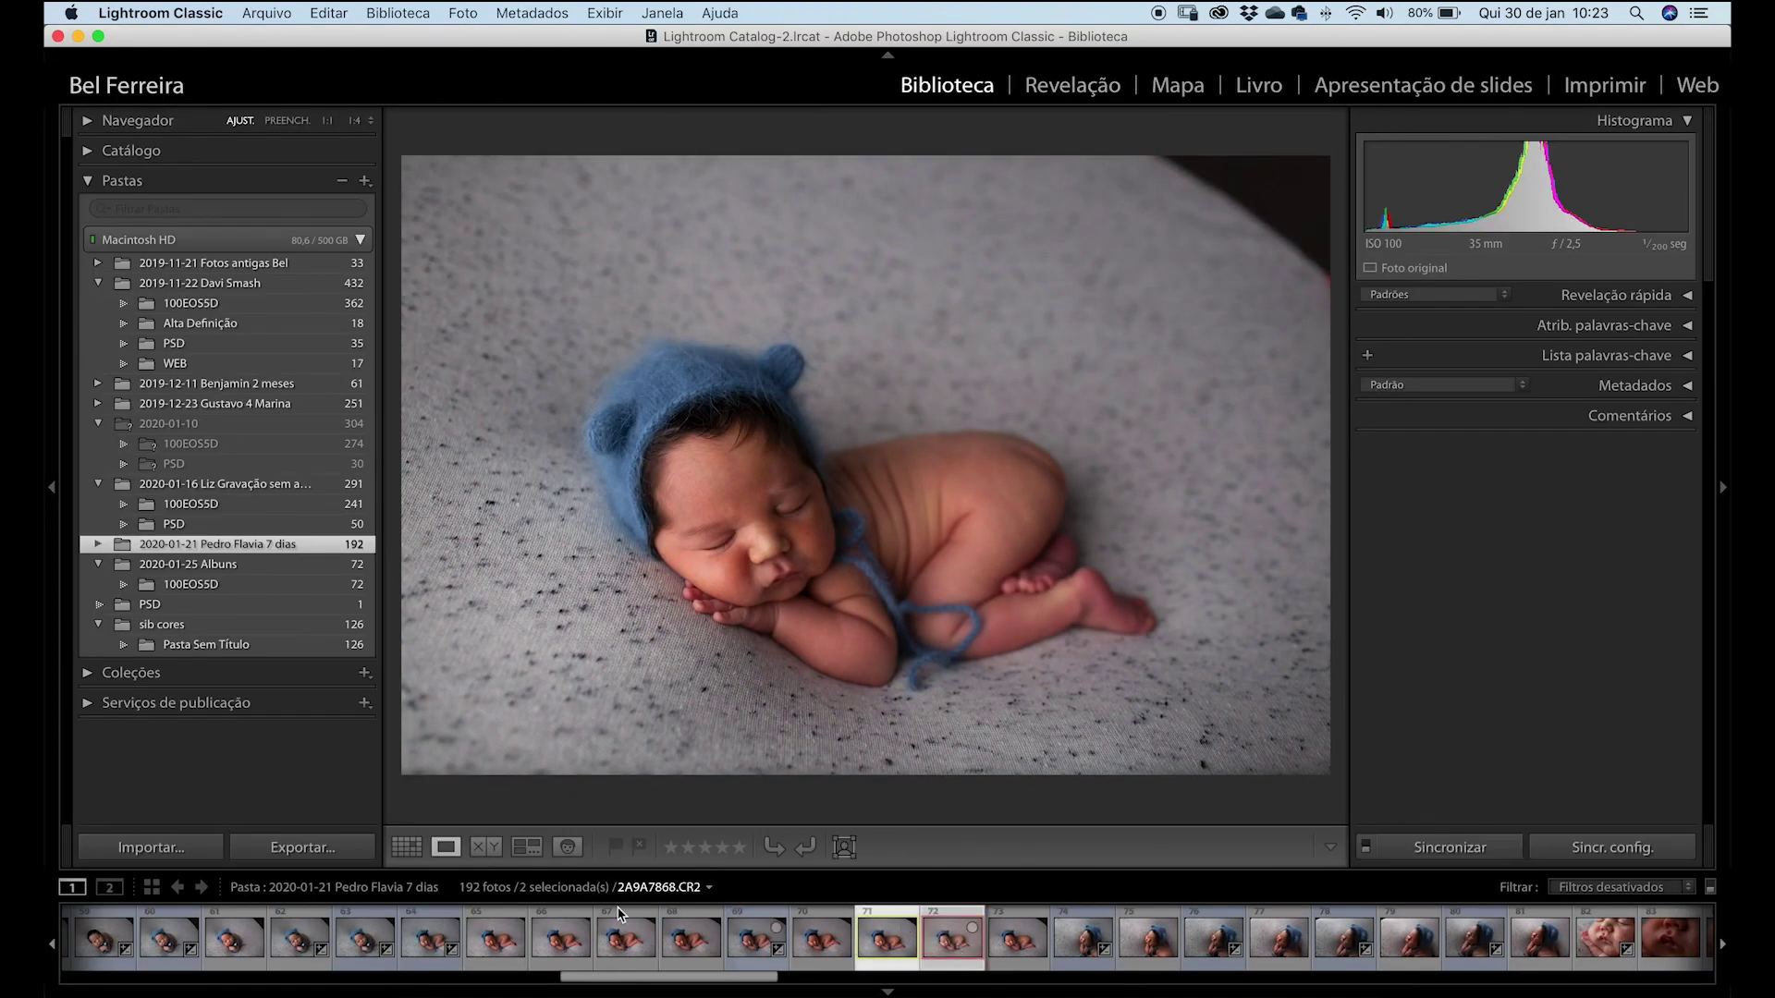
Compare the original and edited photos side by side, hiding the side panels to enlarge both images.
click(487, 847)
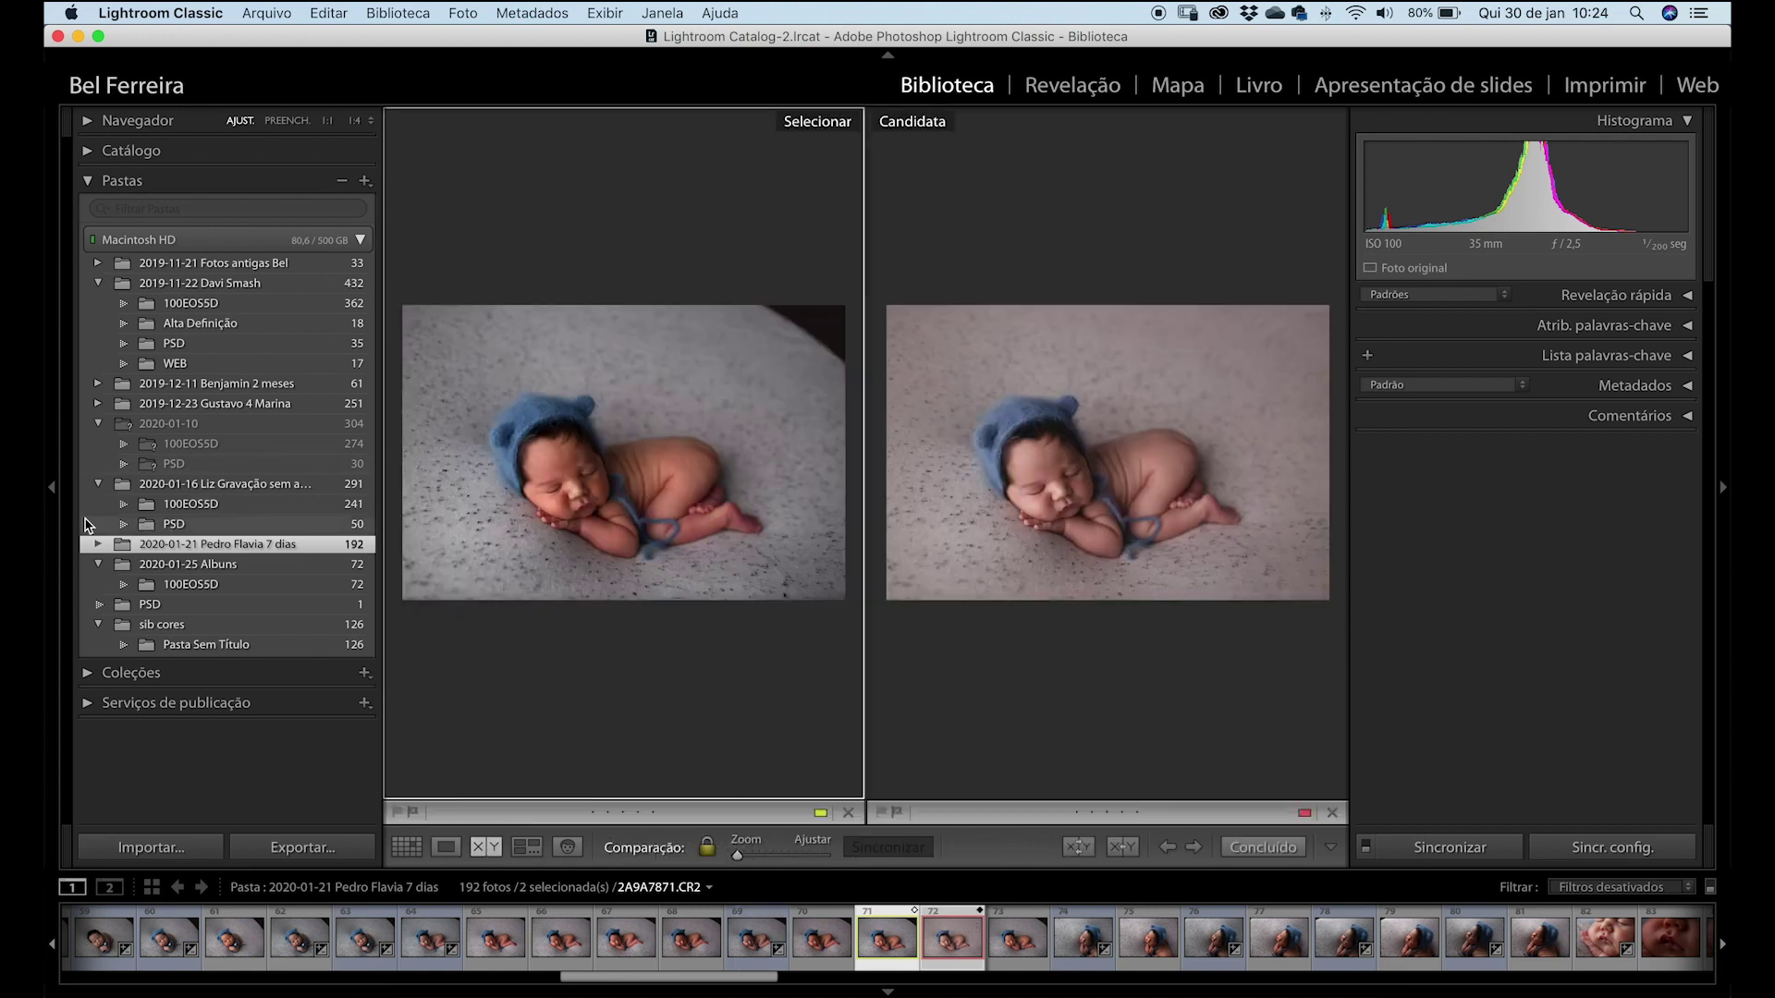
click(51, 487)
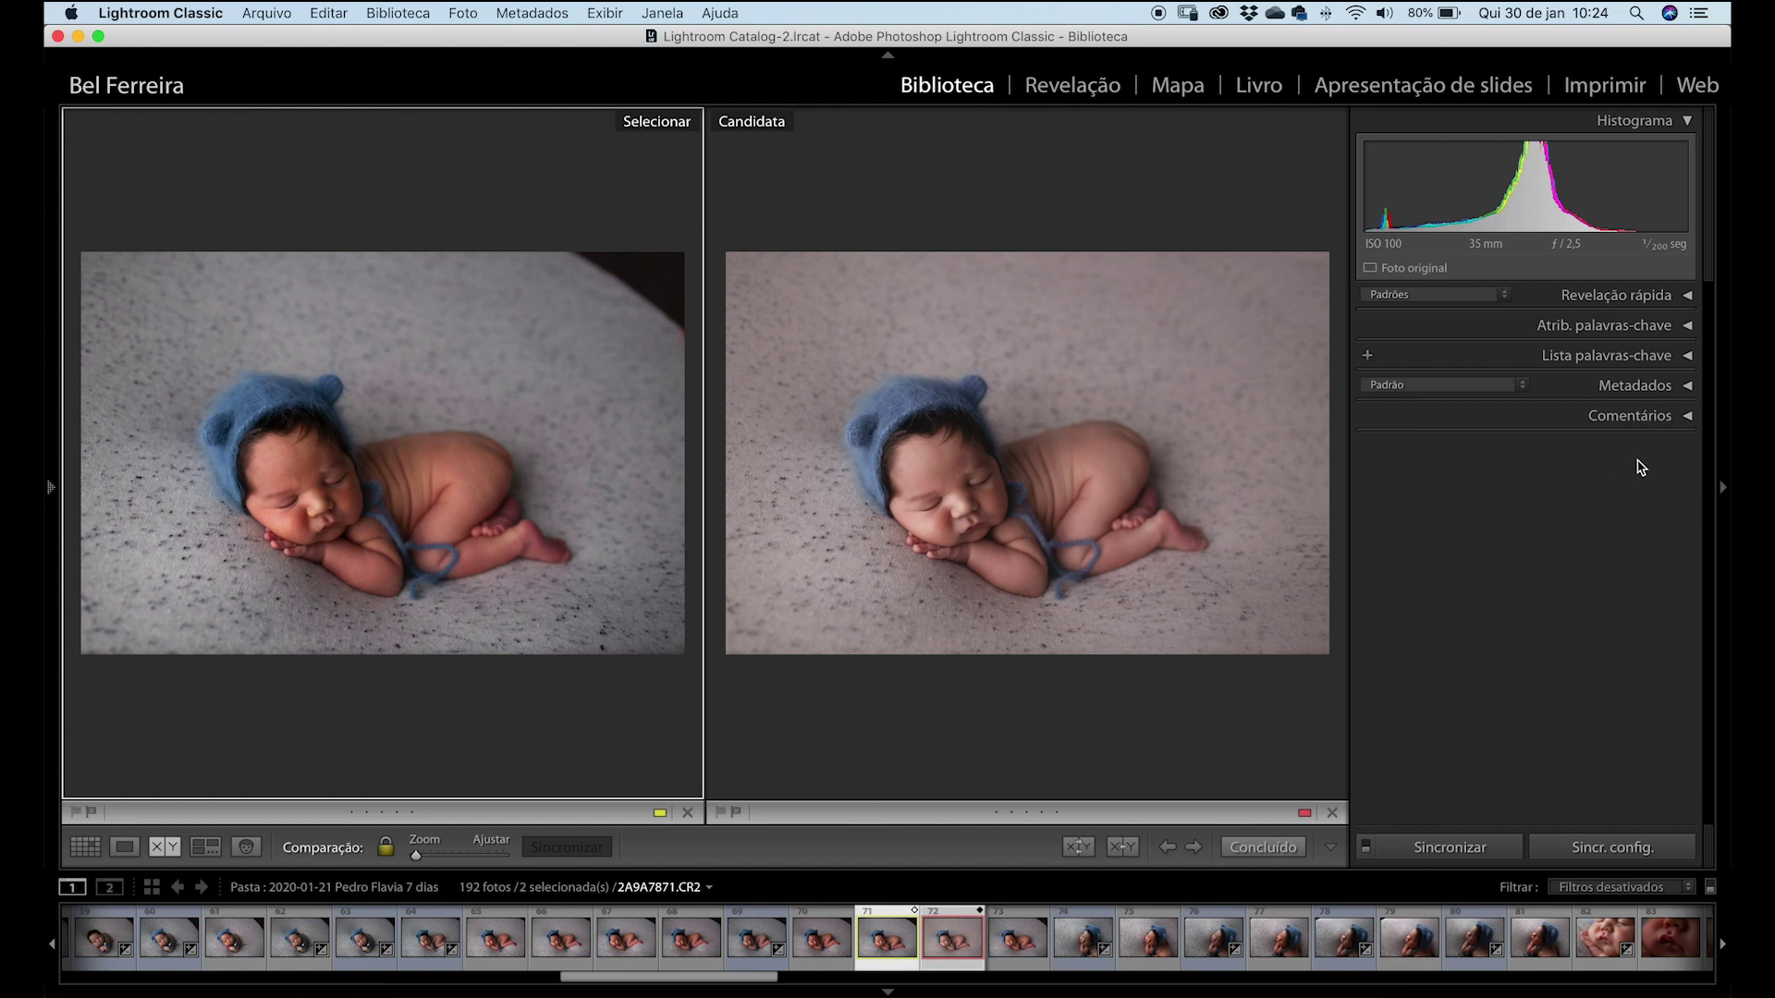
click(1721, 492)
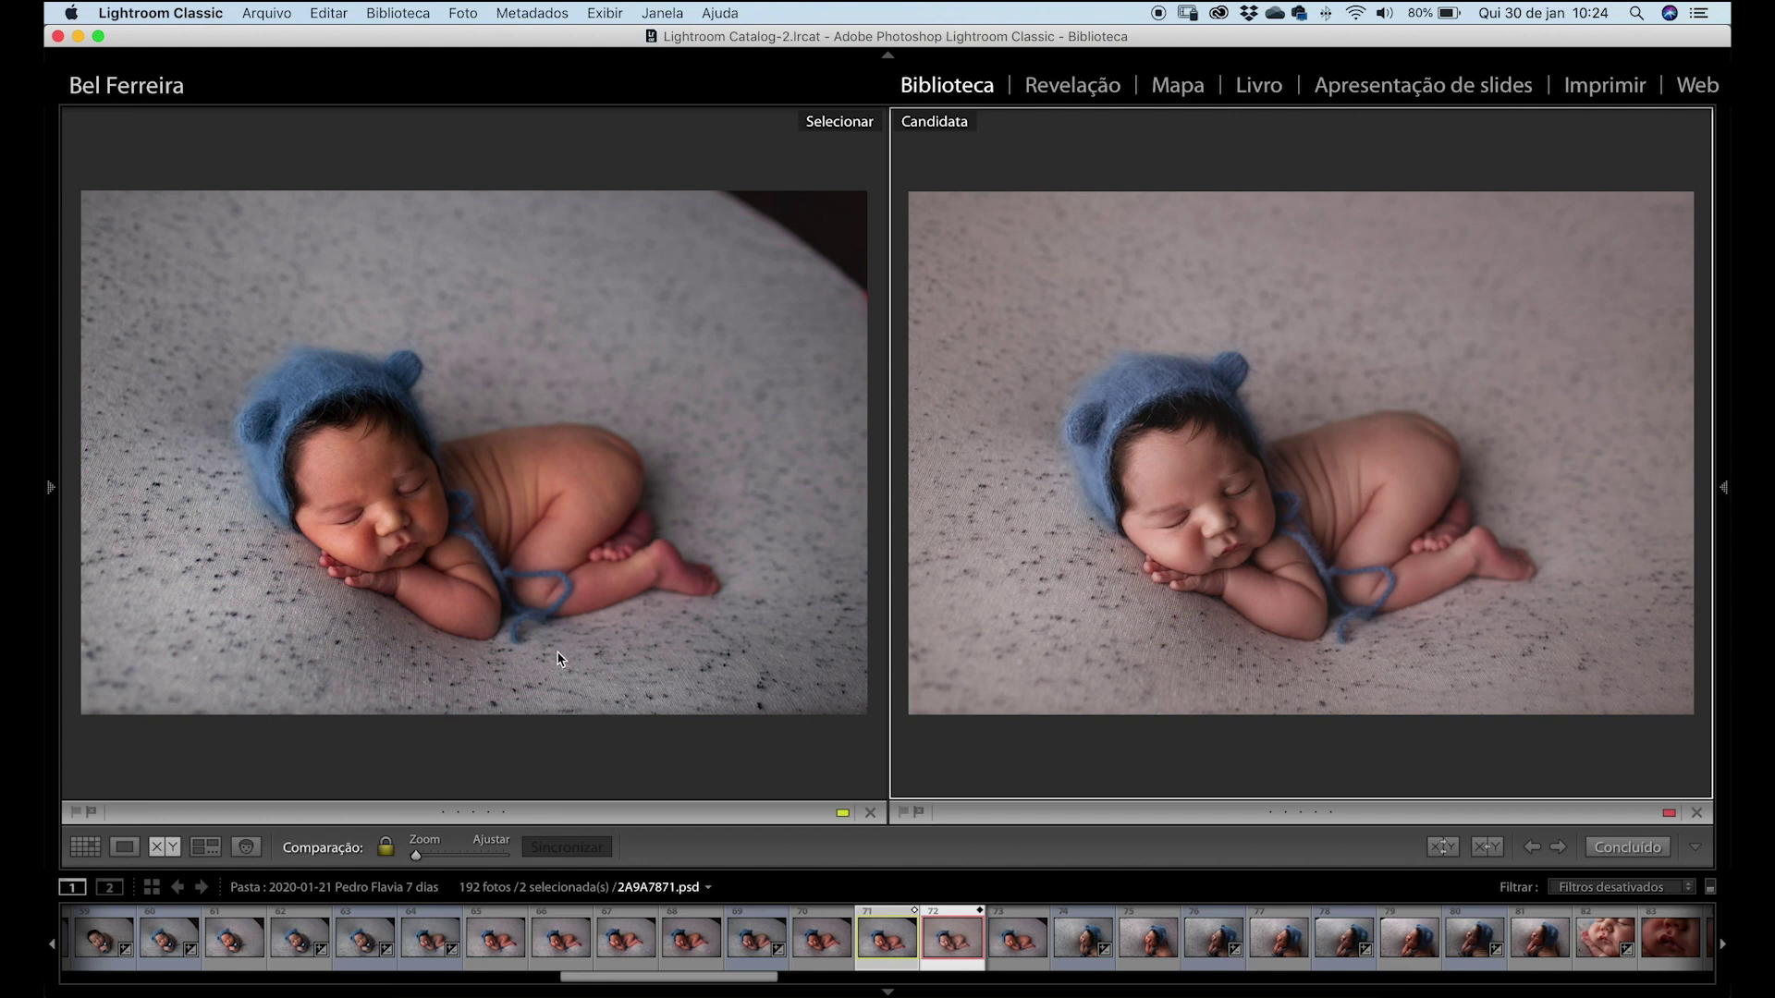
Apply the Bel_dreamy_brown_vignette preset to the edited photo in the Develop module and check it in the before/after view.
click(49, 485)
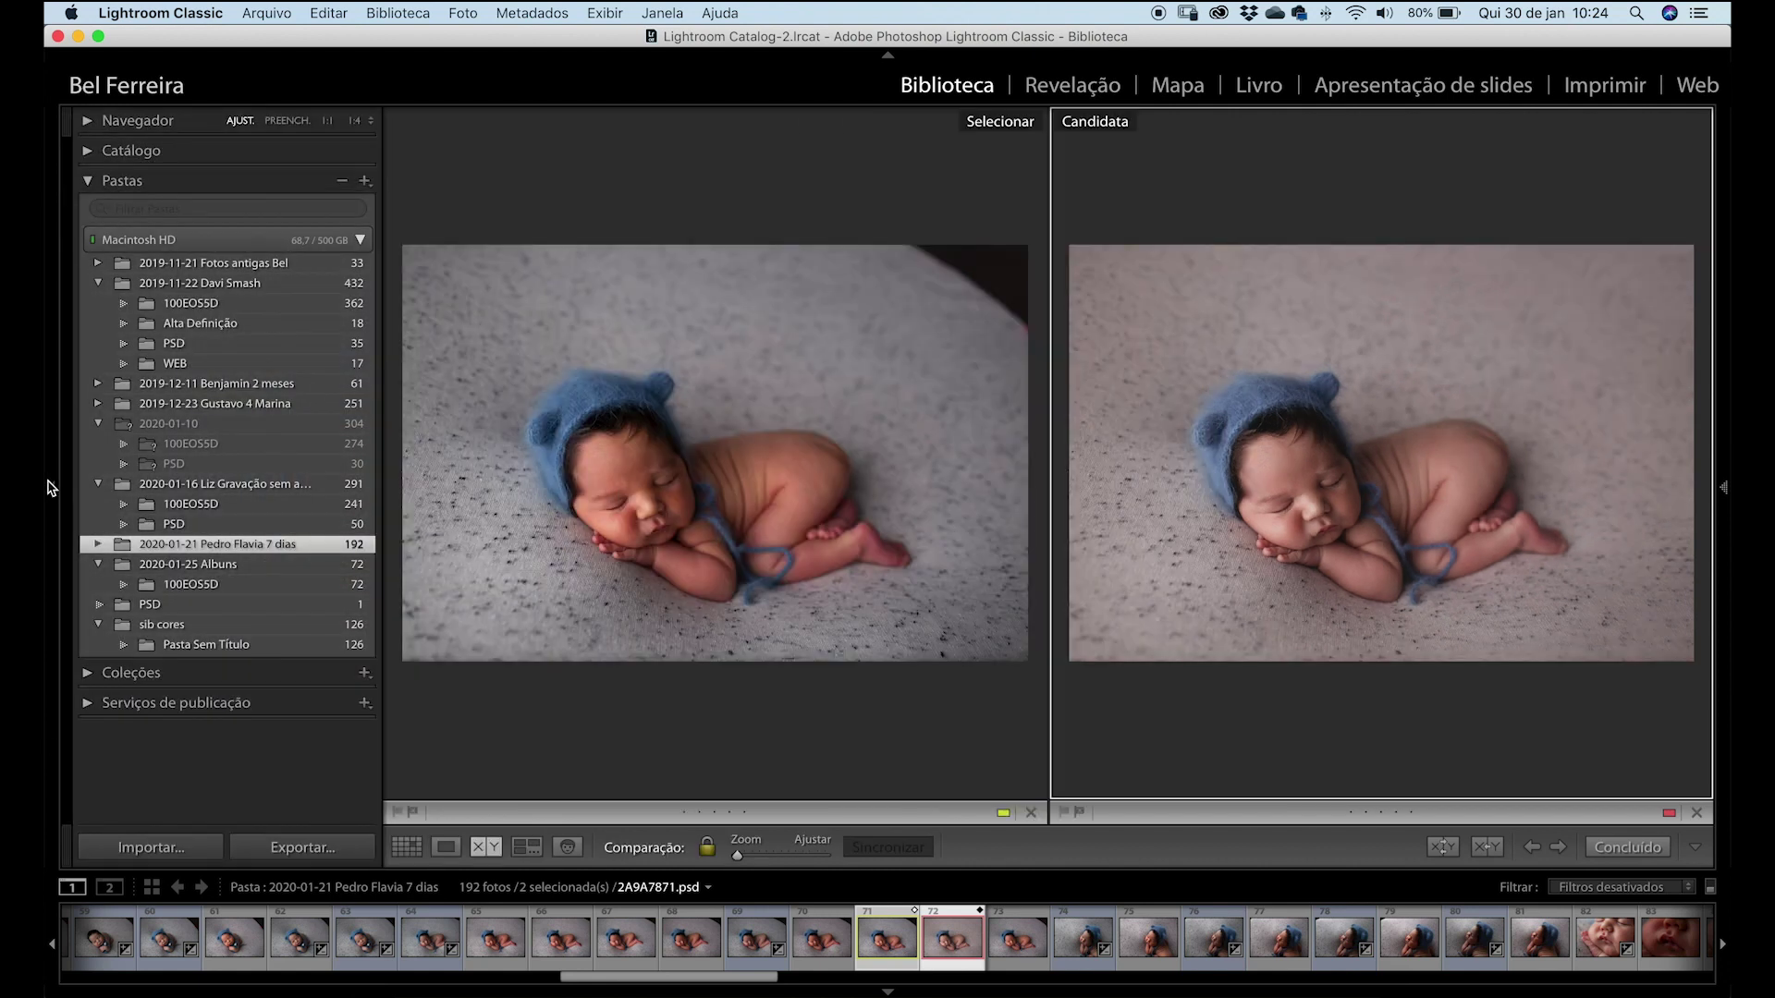
click(1072, 85)
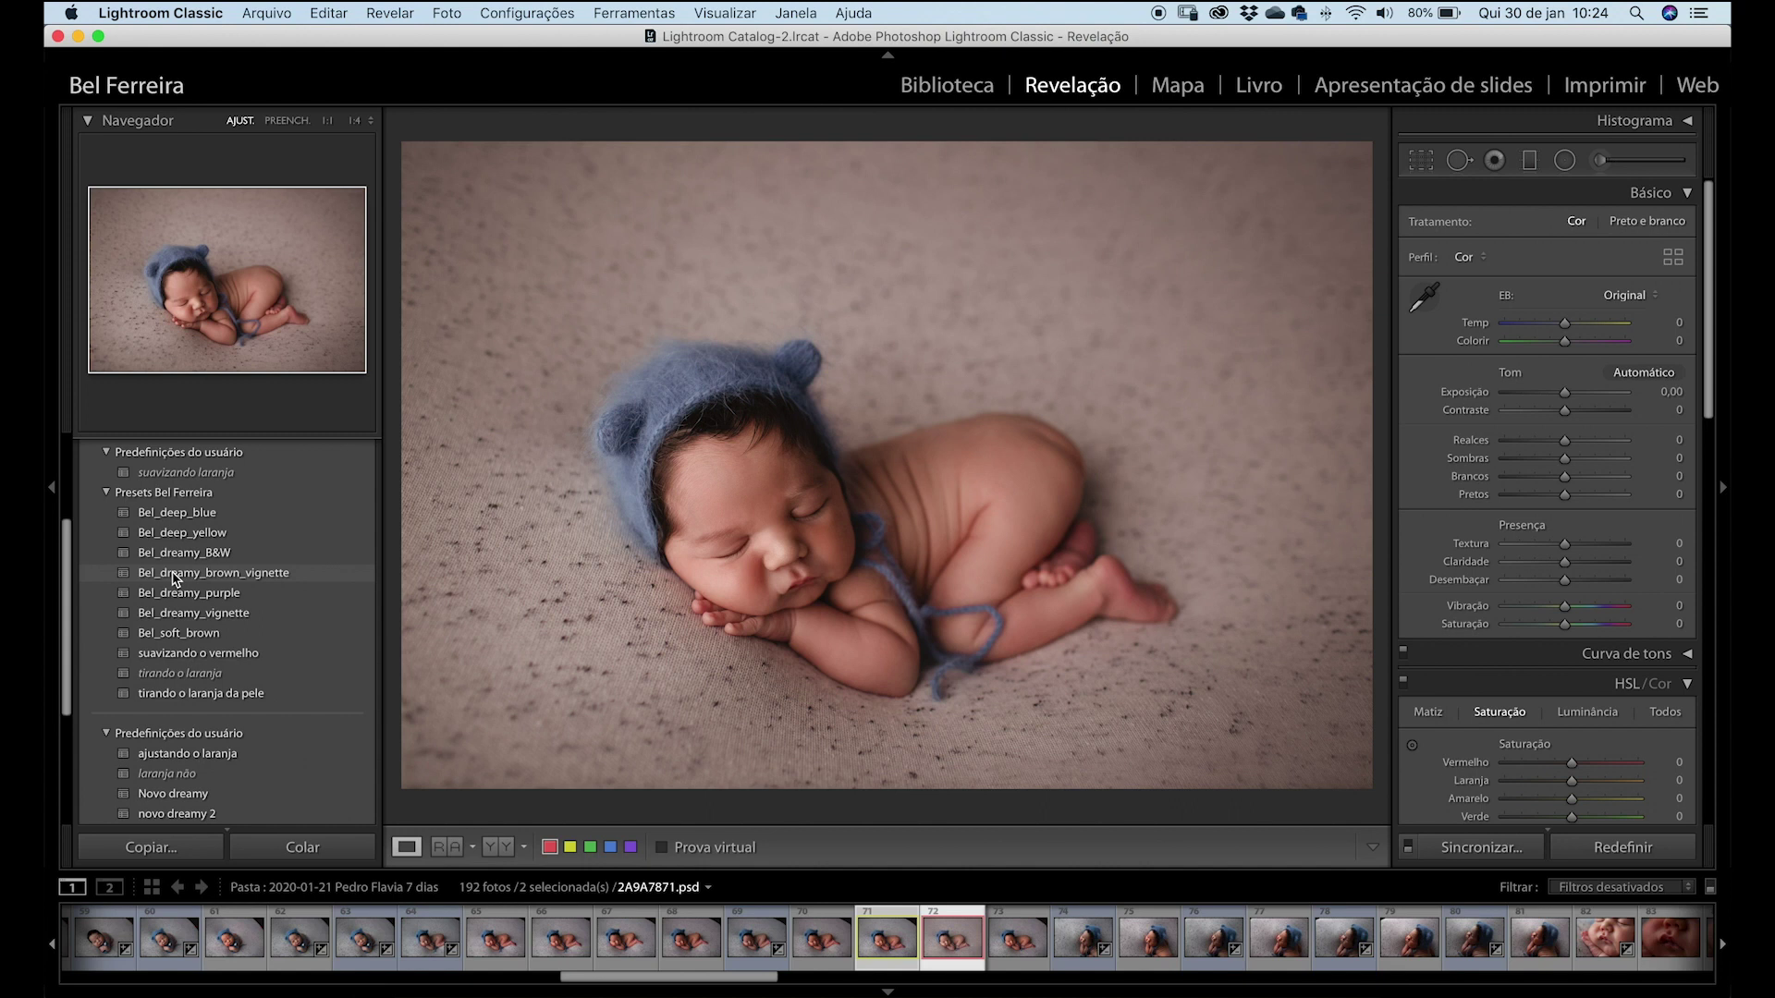
click(173, 579)
key(y)
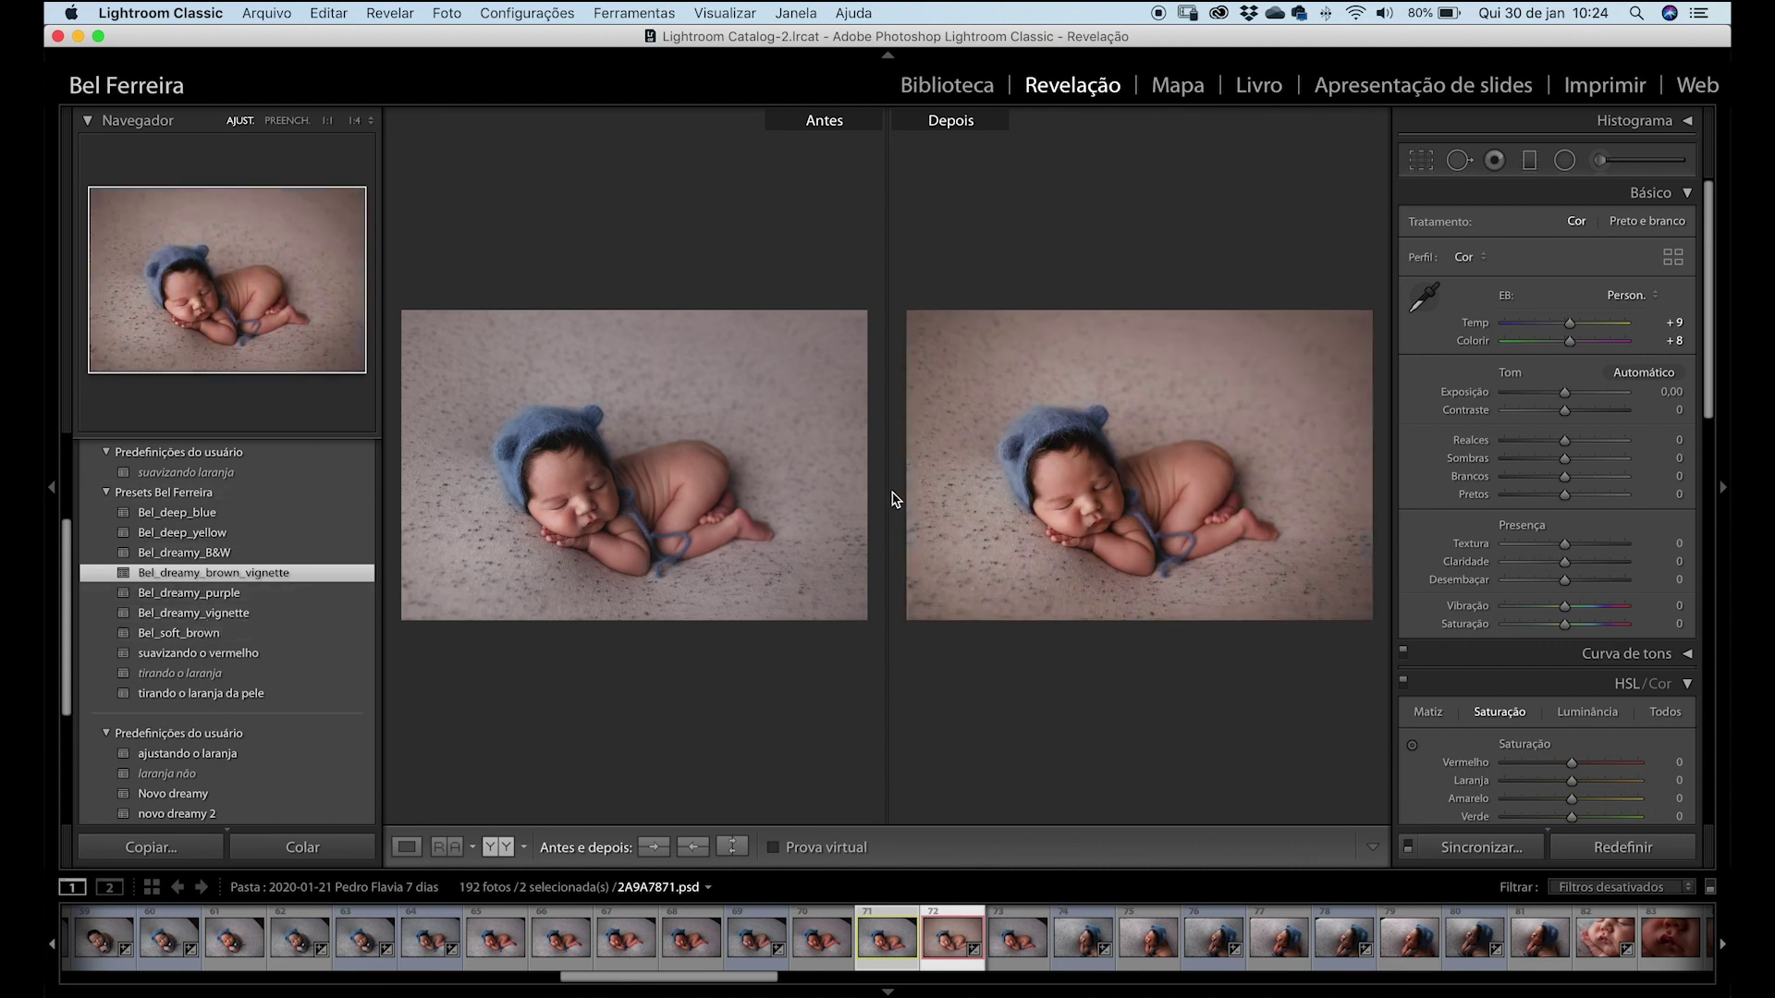
key(y)
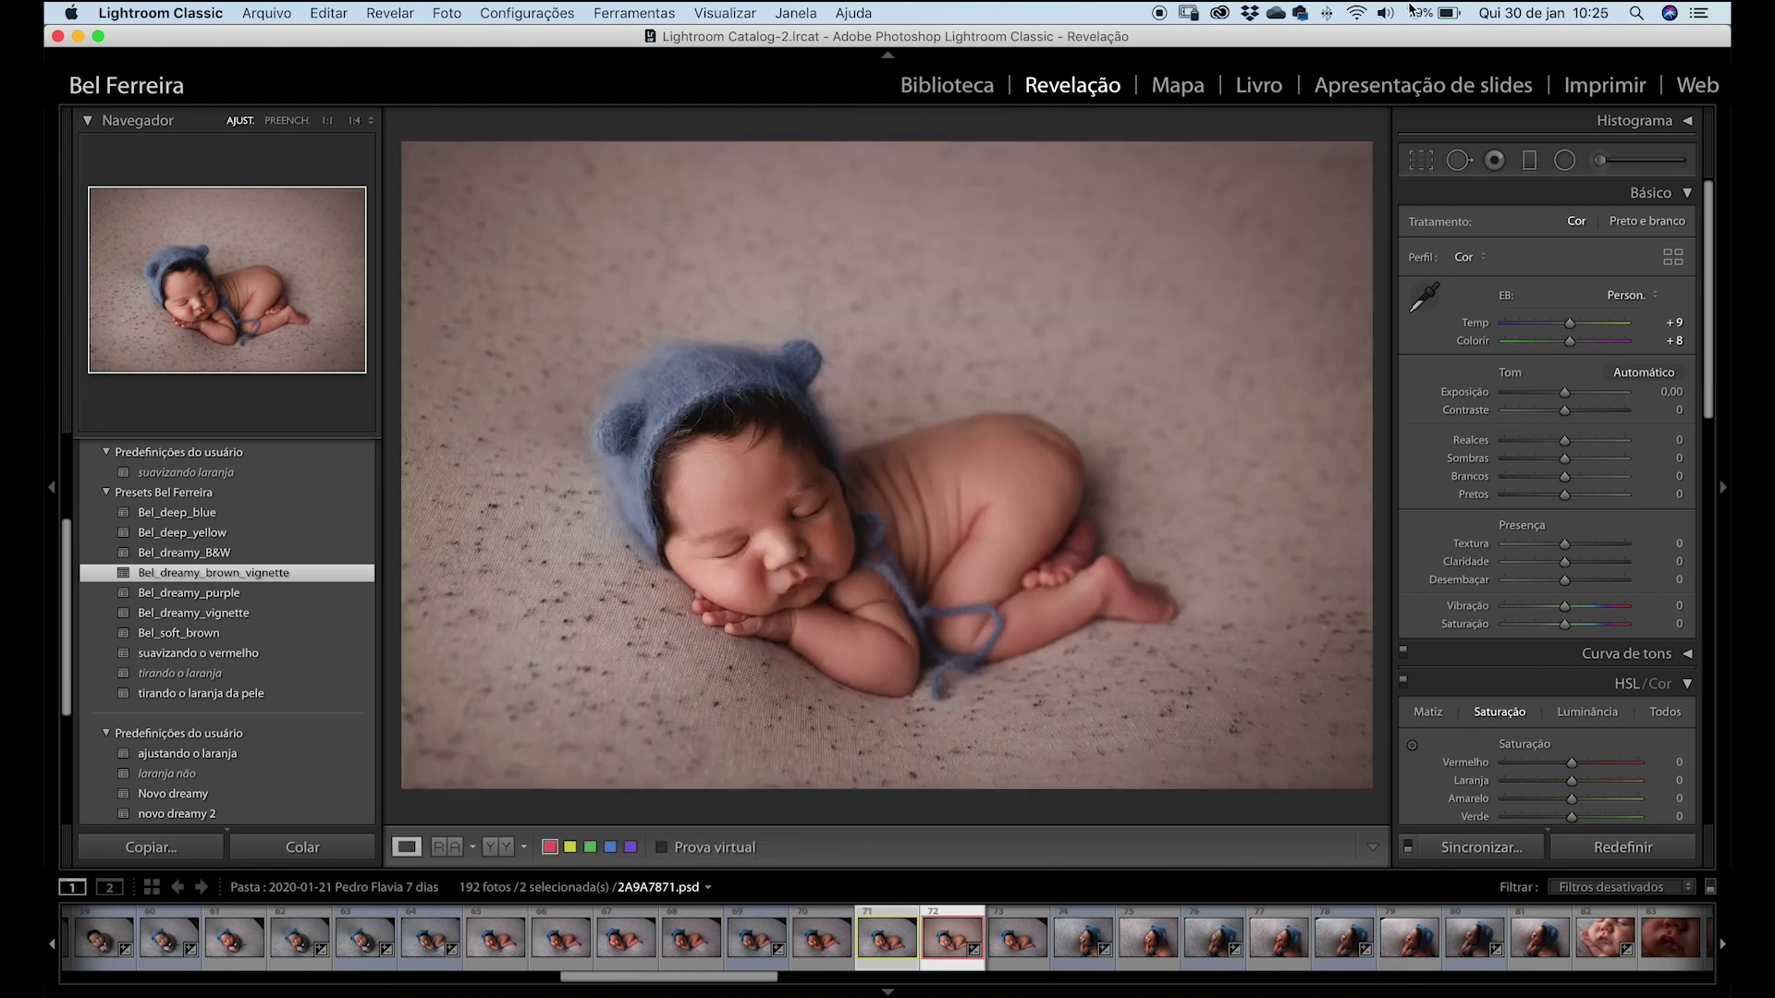
Compare the preset-toned photo with the original side by side in the Library, hiding the folder list to enlarge both images.
click(965, 86)
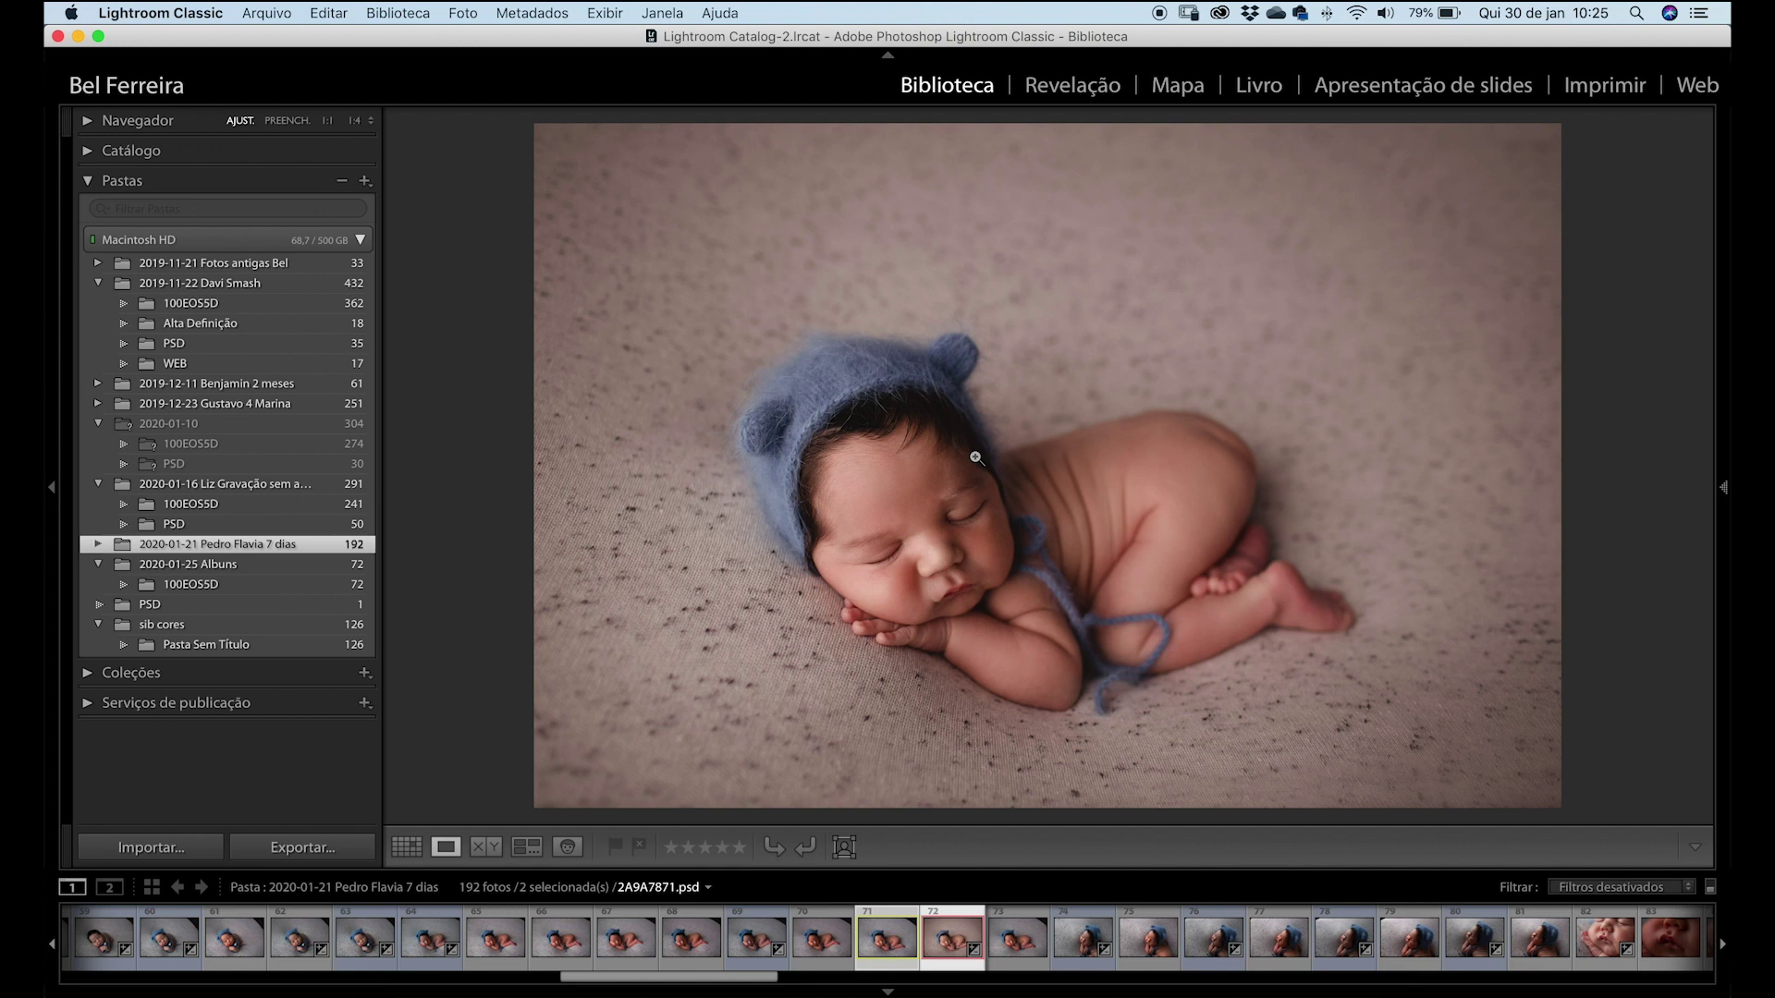
key(c)
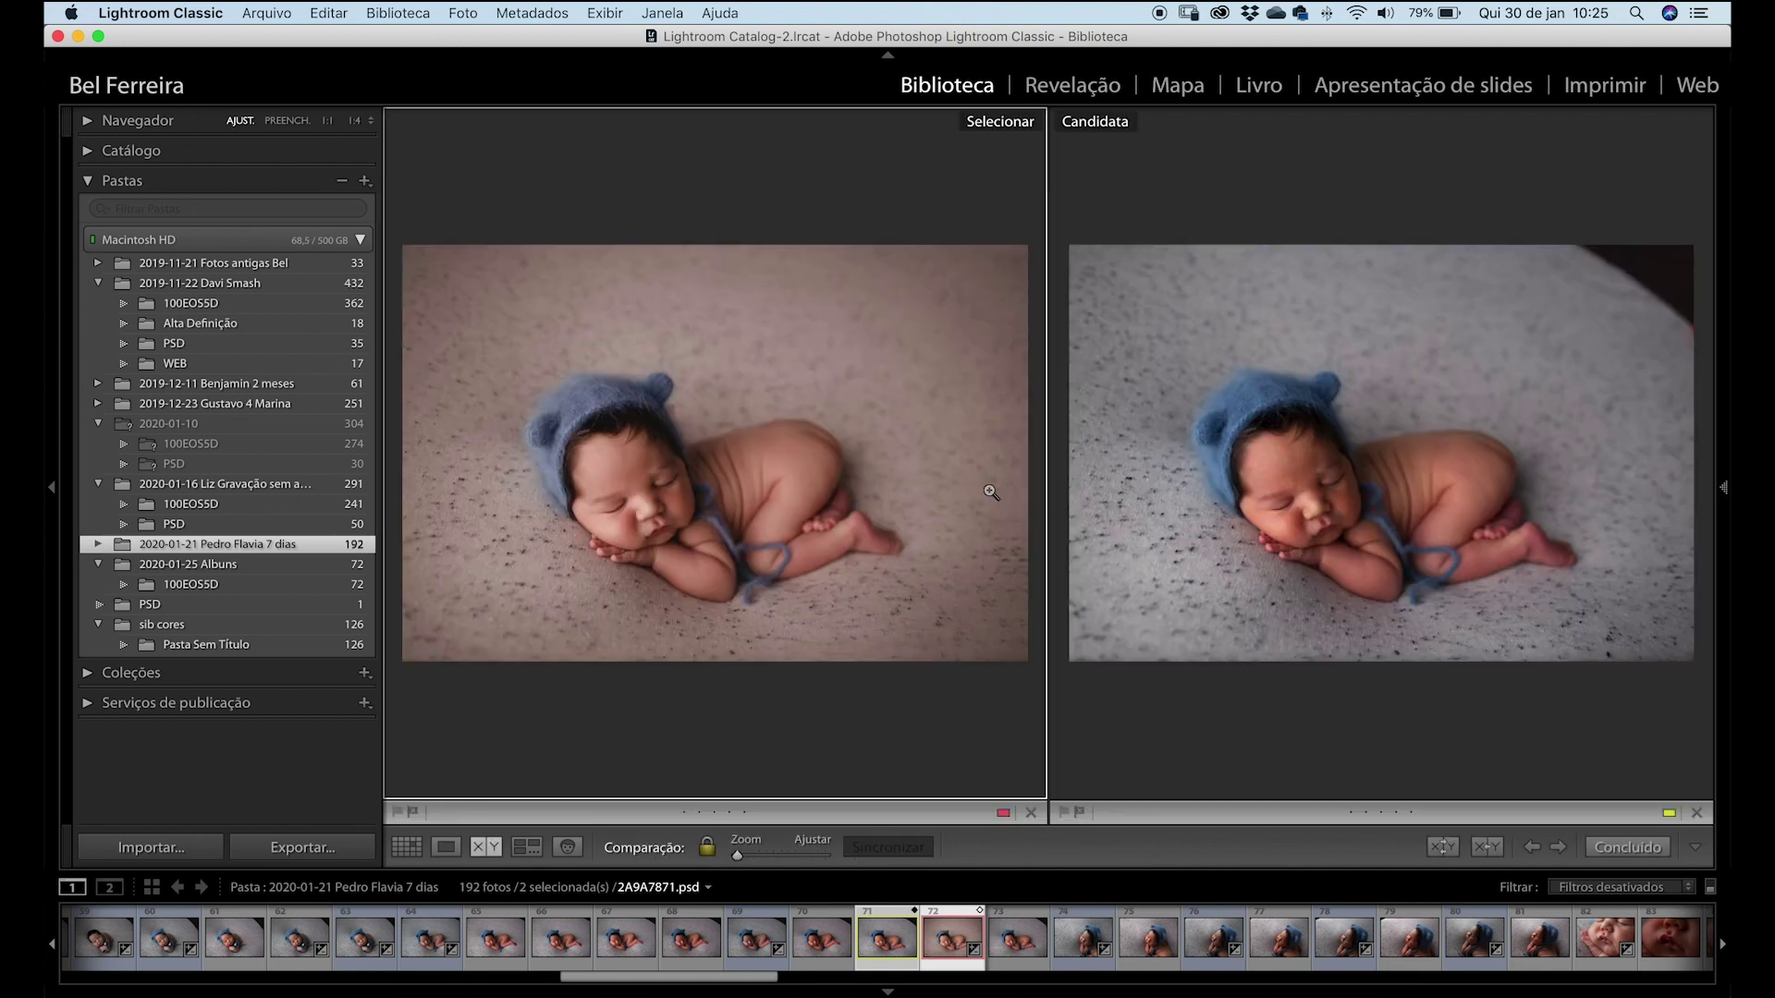
click(52, 488)
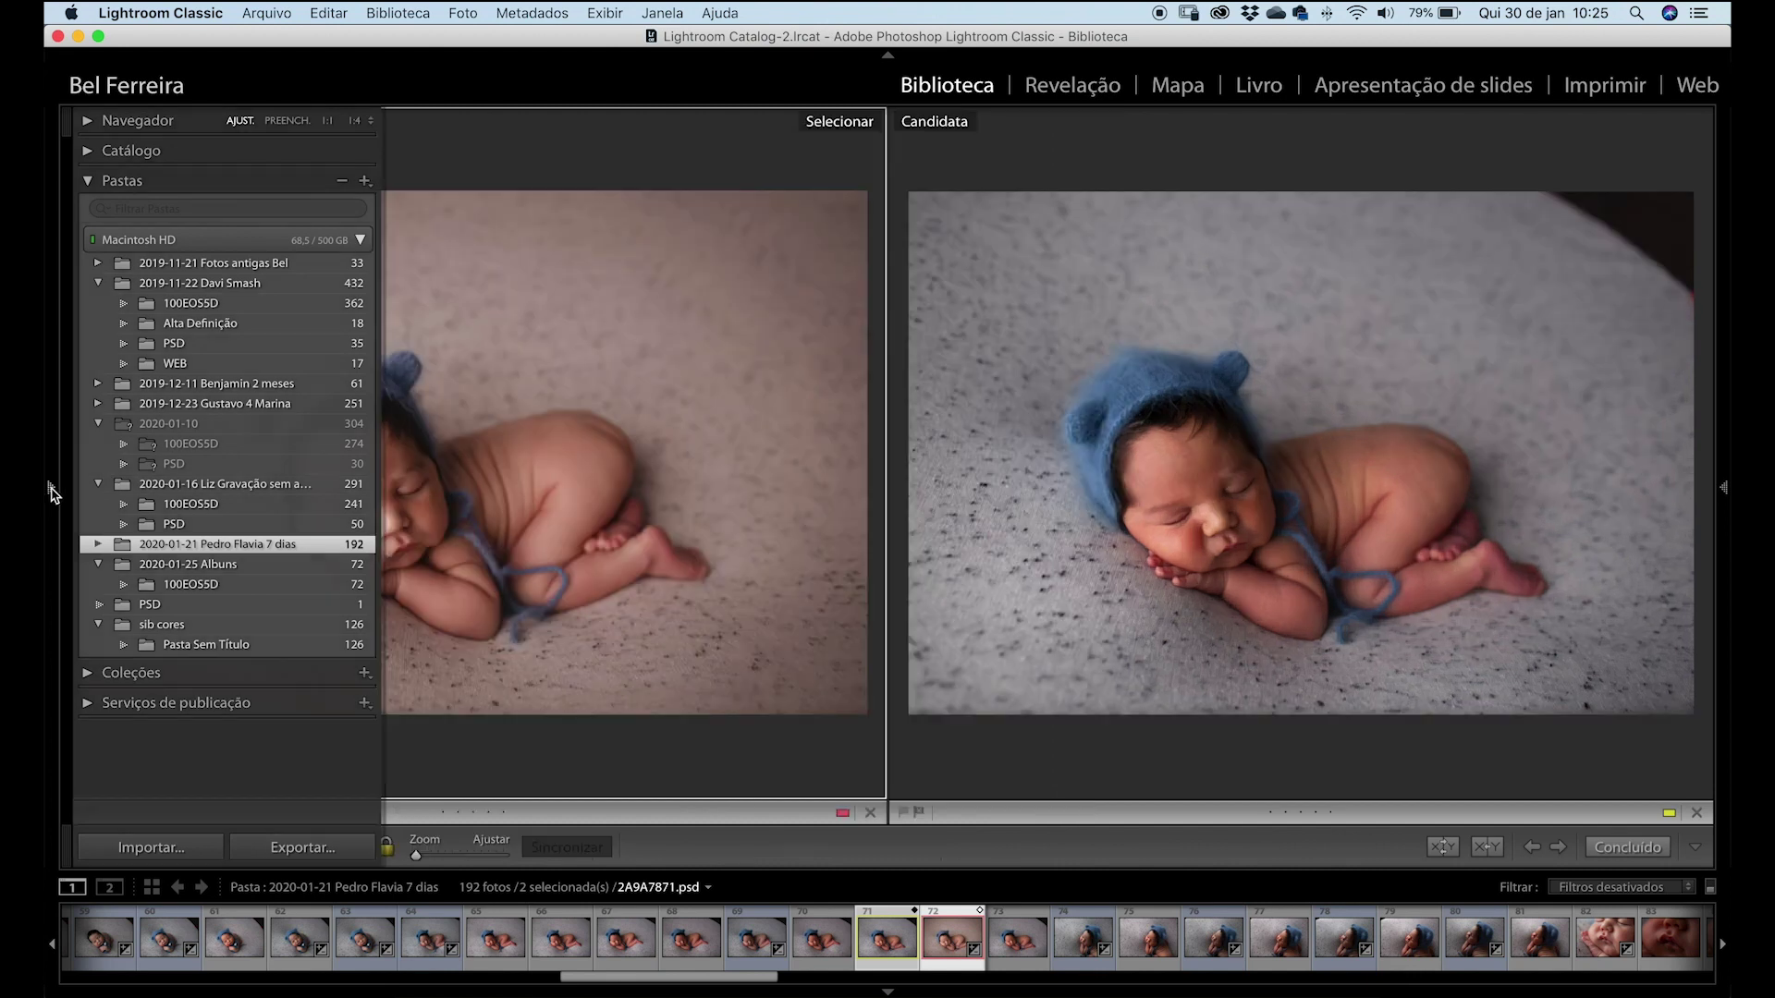